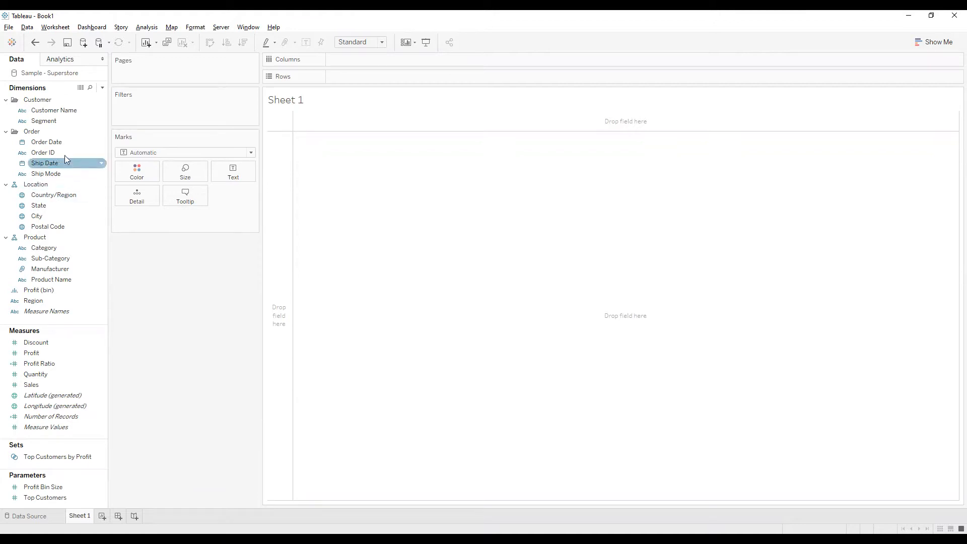
Step: Build a line chart with the year of Order Date on Columns and the sum of Profit on Rows, using the Line mark type
left_click(73, 143)
left_click_drag(73, 143, 364, 59)
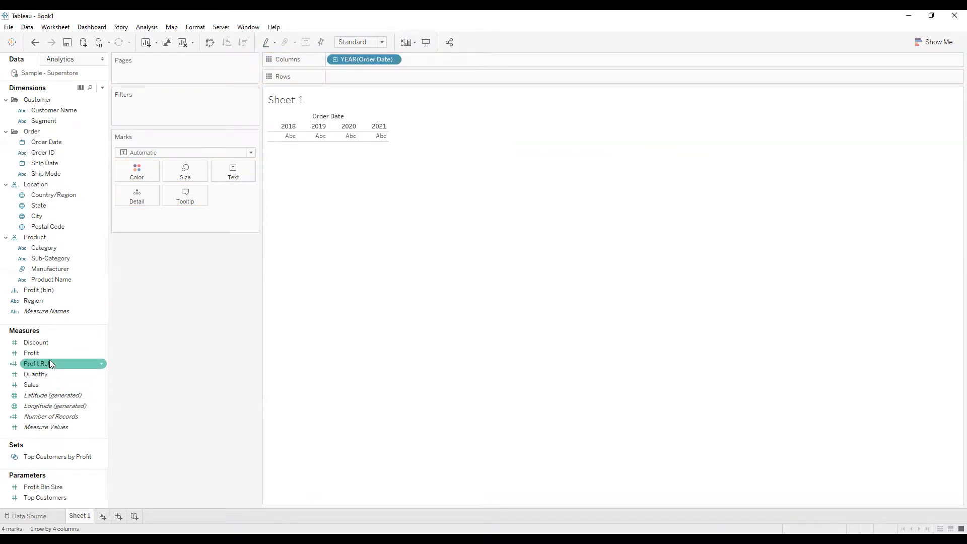
left_click_drag(50, 353, 389, 79)
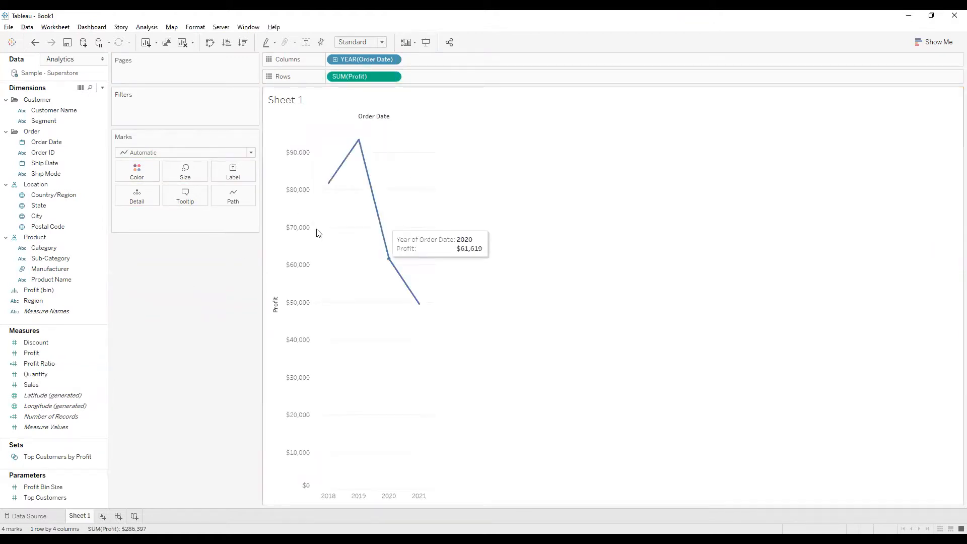
left_click(197, 153)
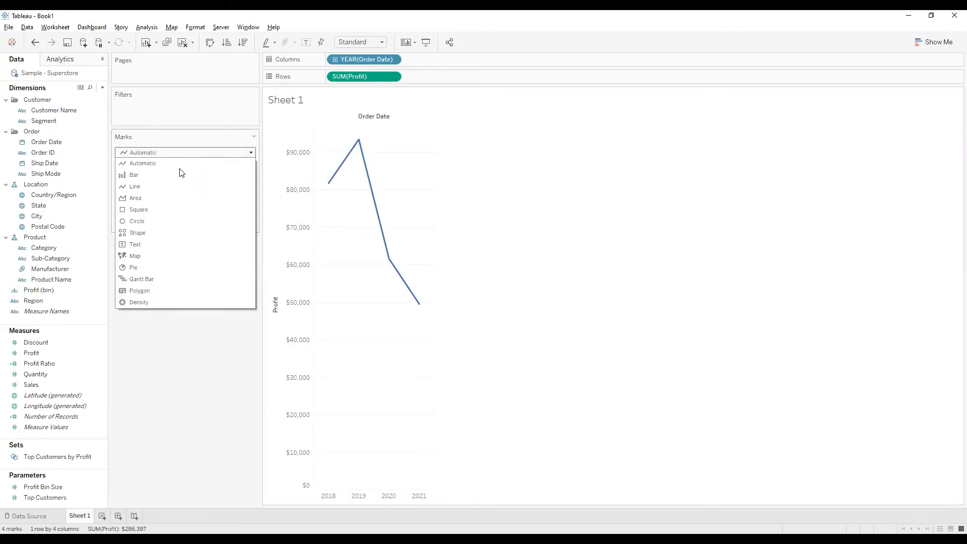
left_click(135, 187)
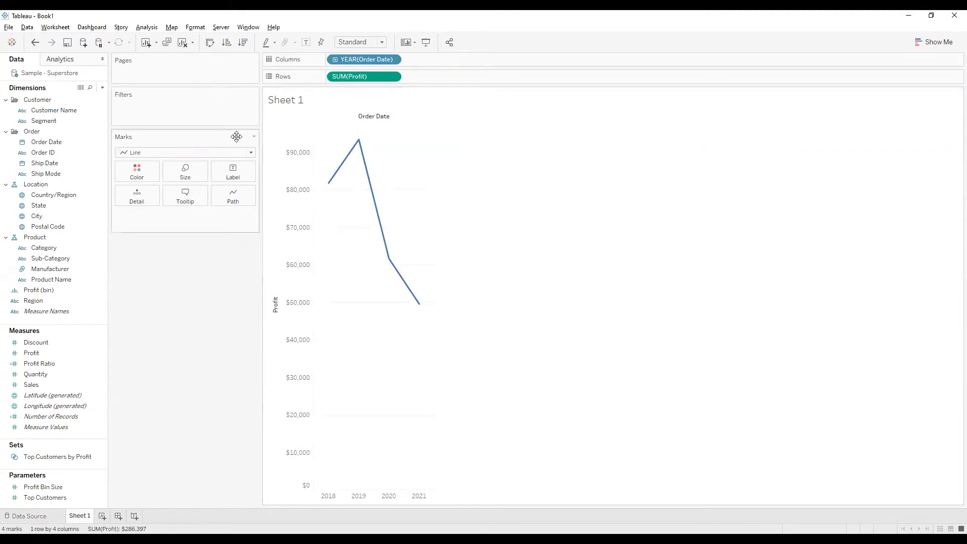
Step: Turn the line chart into horizontal bars, with Order Date on Rows and Profit on Columns
left_click(234, 152)
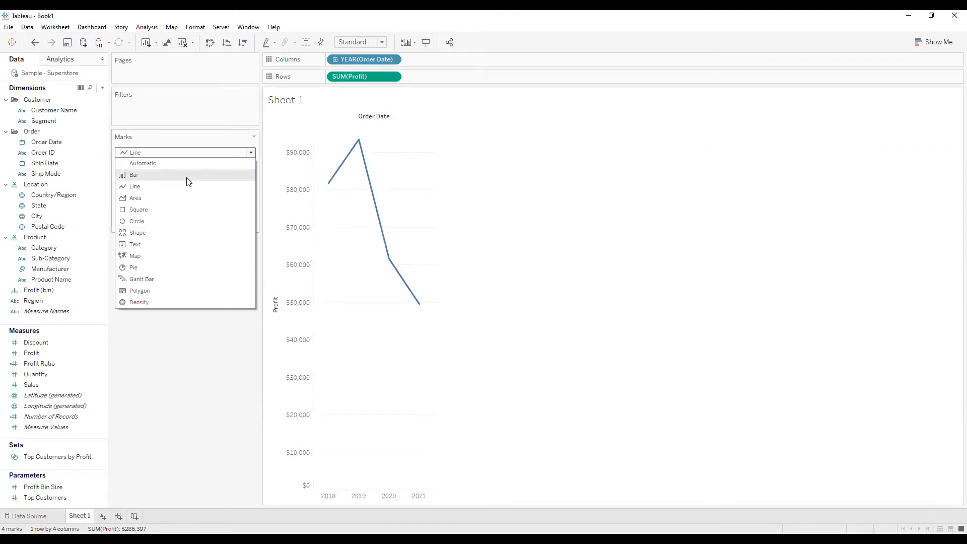
left_click(186, 181)
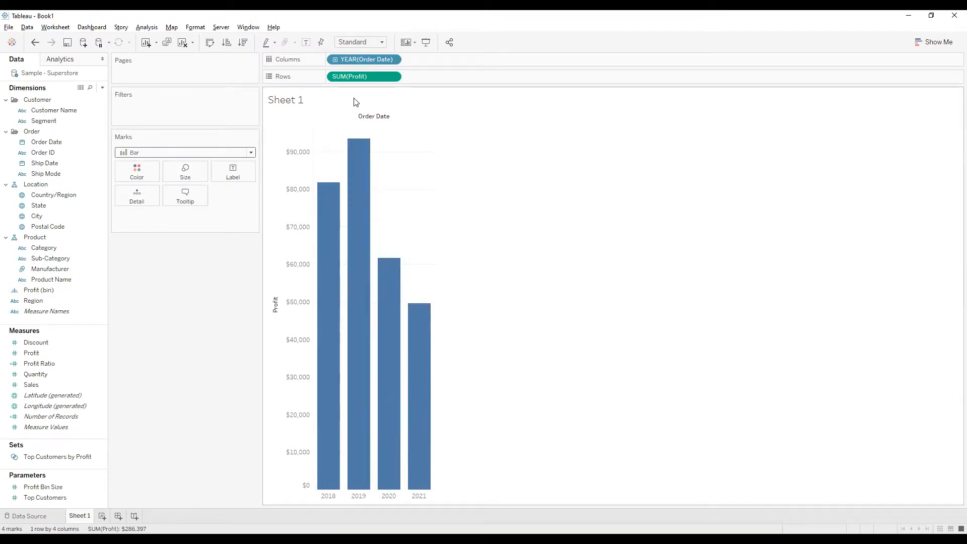
left_click_drag(353, 59, 333, 77)
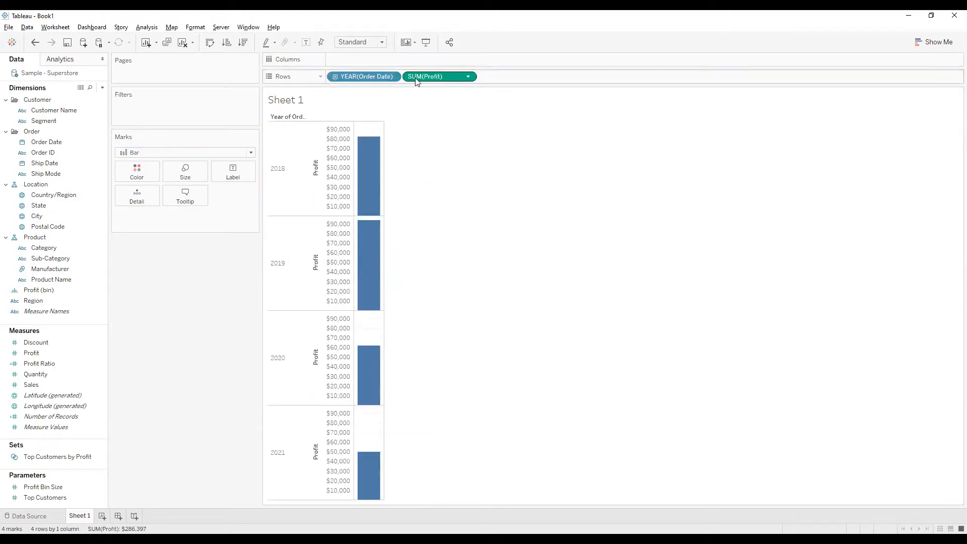
left_click_drag(420, 82, 406, 60)
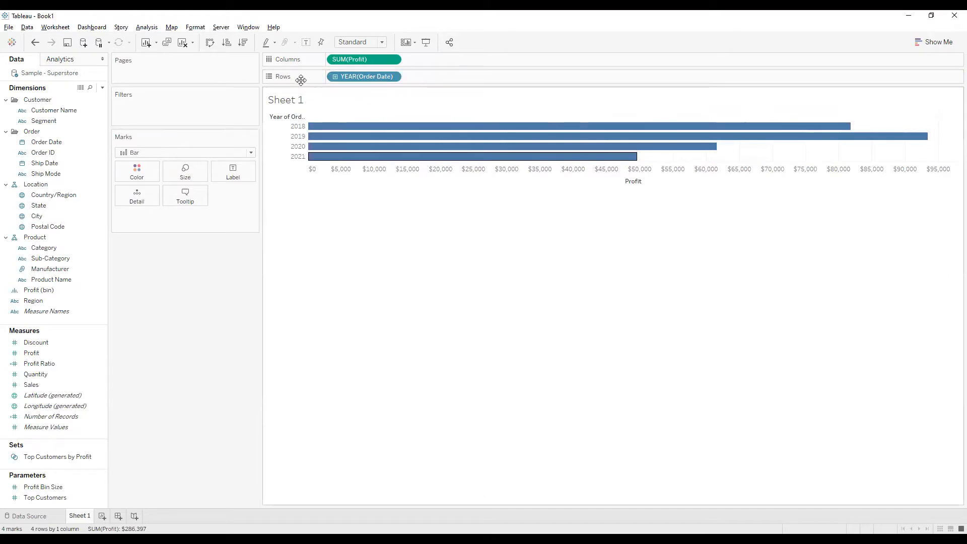
Step: Swap the rows and columns of the bar chart, and remove both Profit and Order Date from the sheet
left_click(210, 43)
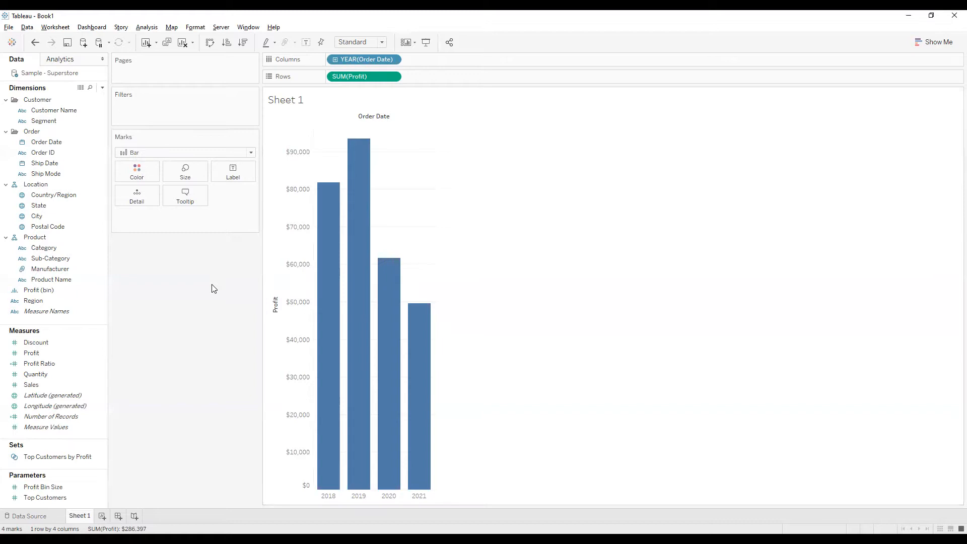
left_click_drag(360, 78, 207, 270)
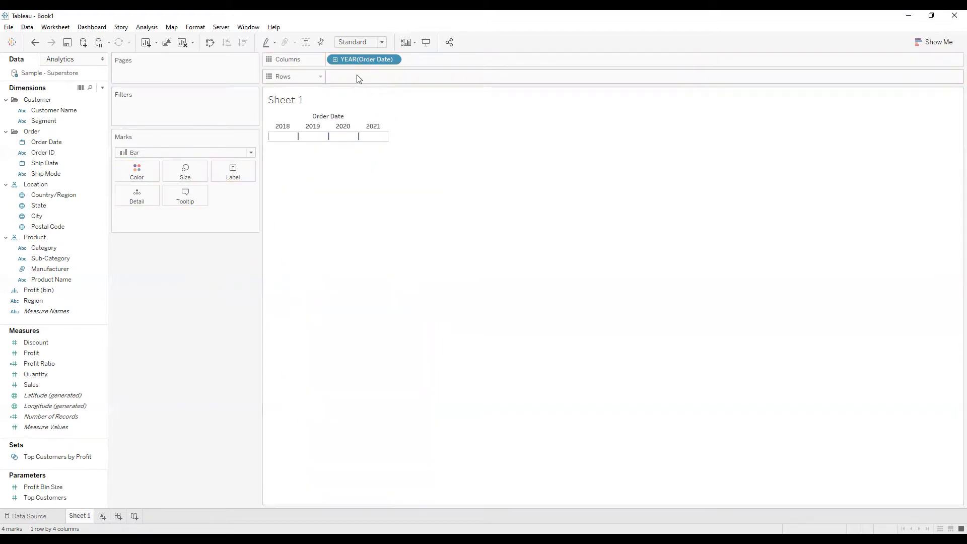
left_click_drag(356, 64, 231, 278)
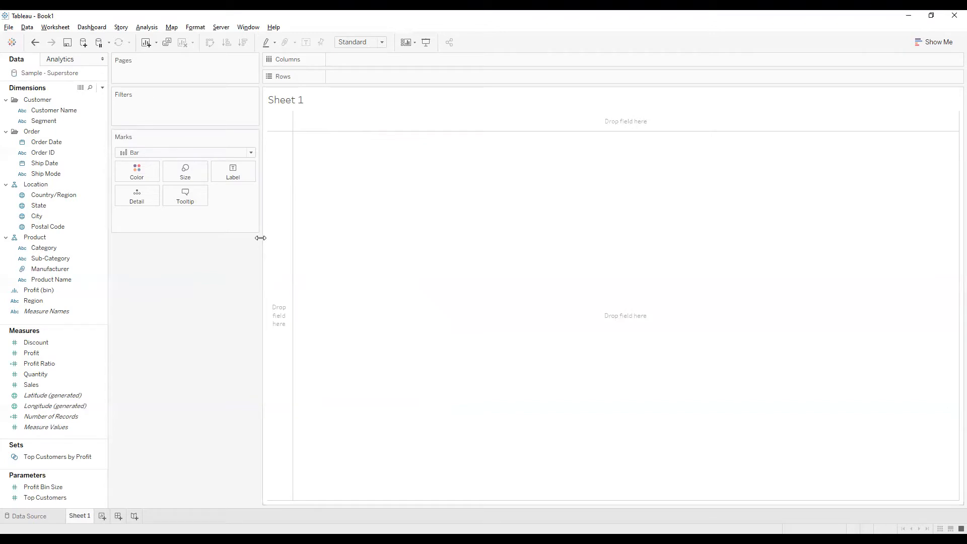
Step: Create a horizontal bar chart of Profit by customer segment, with Segment on Rows and Profit on Columns
left_click_drag(110, 215, 121, 218)
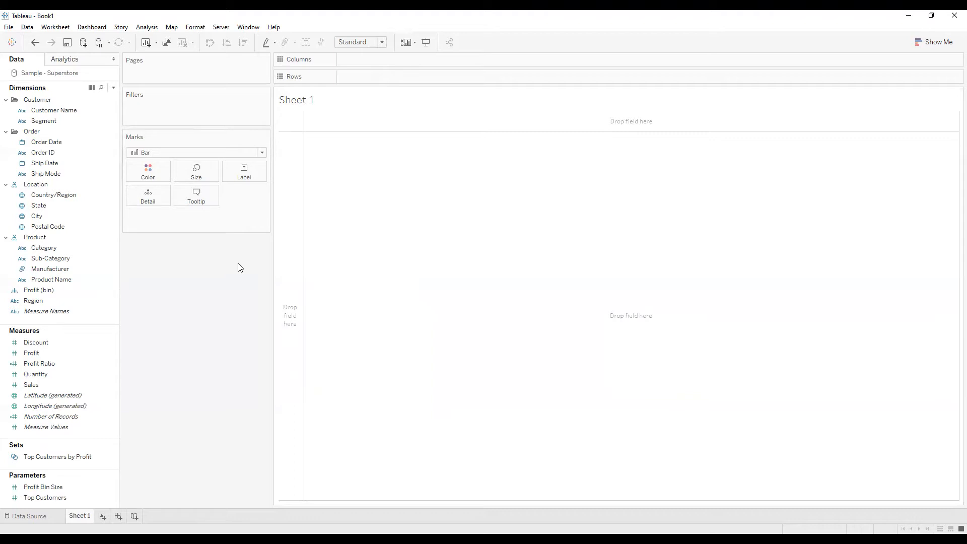
left_click(67, 141)
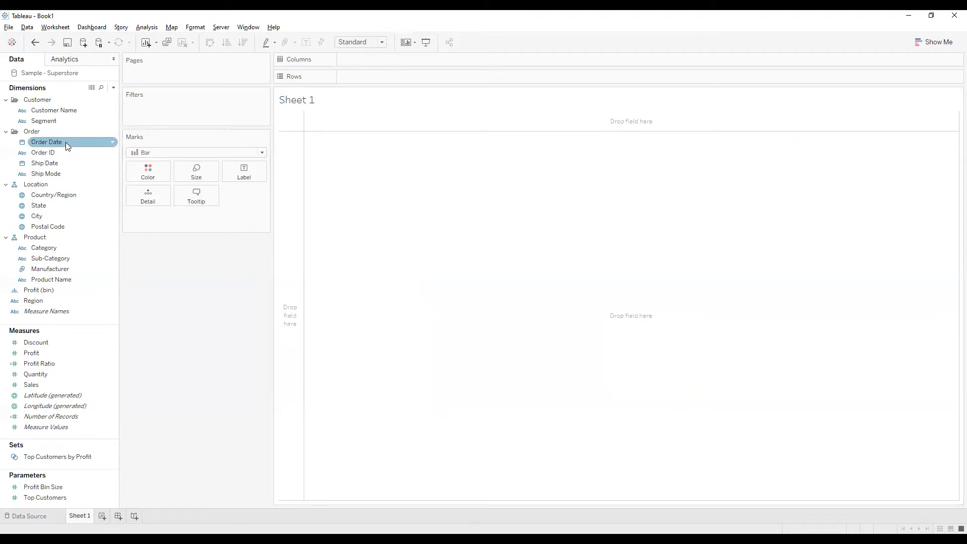
left_click_drag(64, 121, 368, 82)
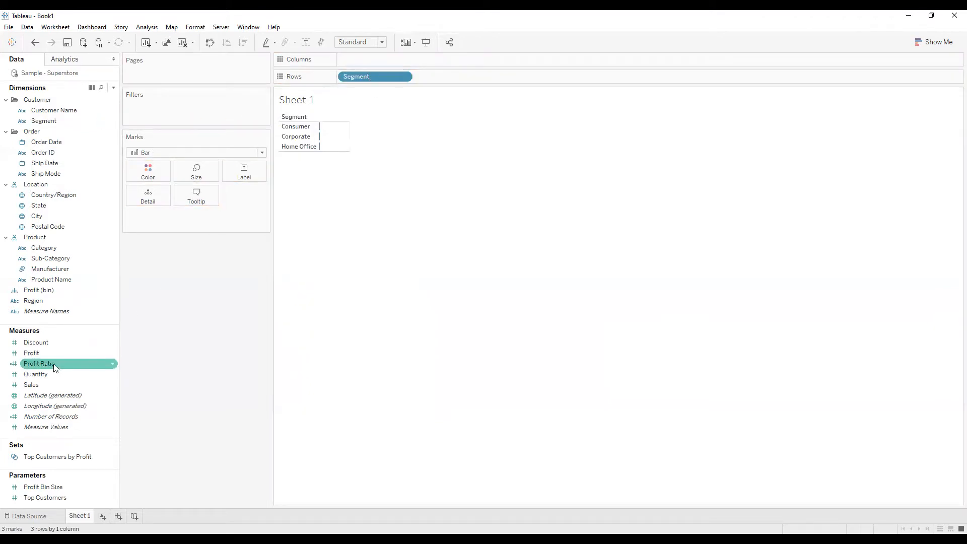
left_click_drag(50, 356, 362, 63)
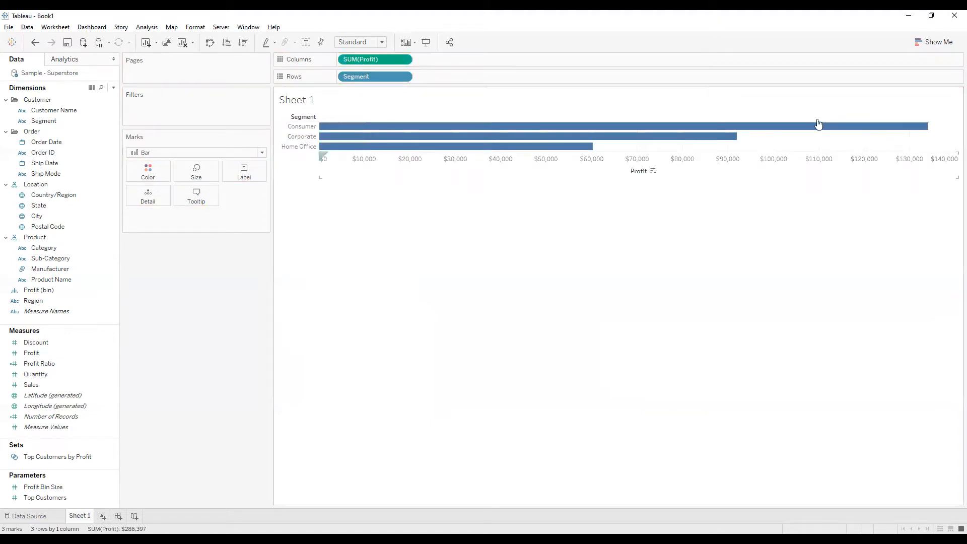
Step: Convert the segment bar chart into a pie chart using Show Me
left_click(931, 42)
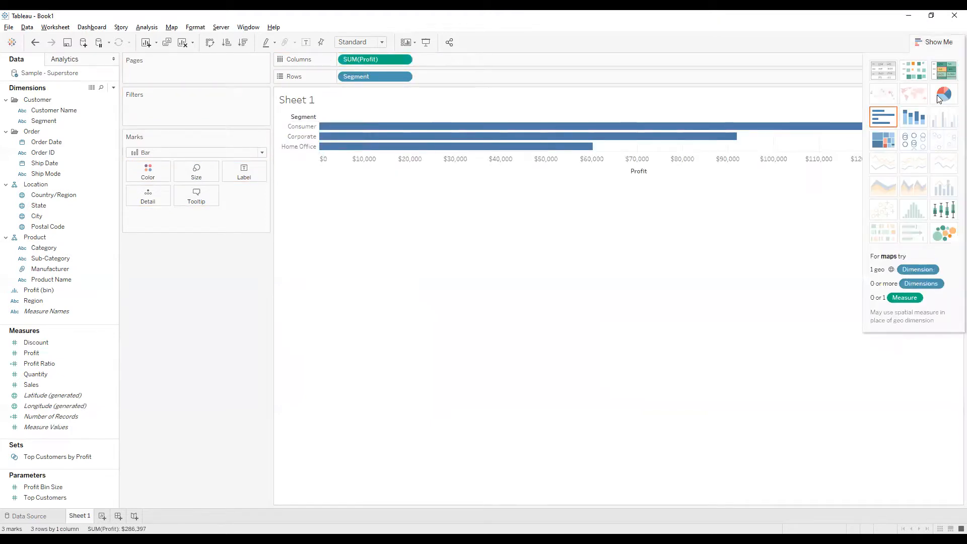
left_click(942, 96)
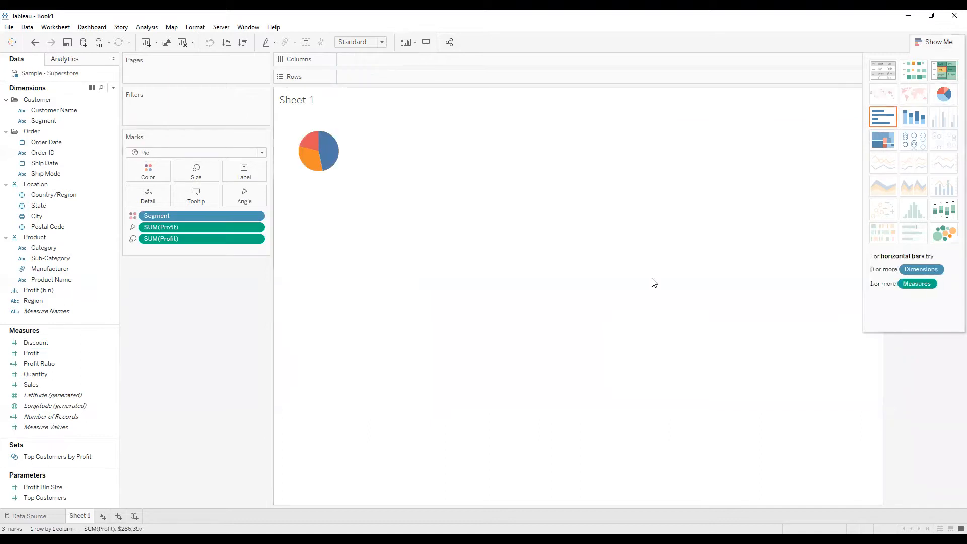
left_click(935, 42)
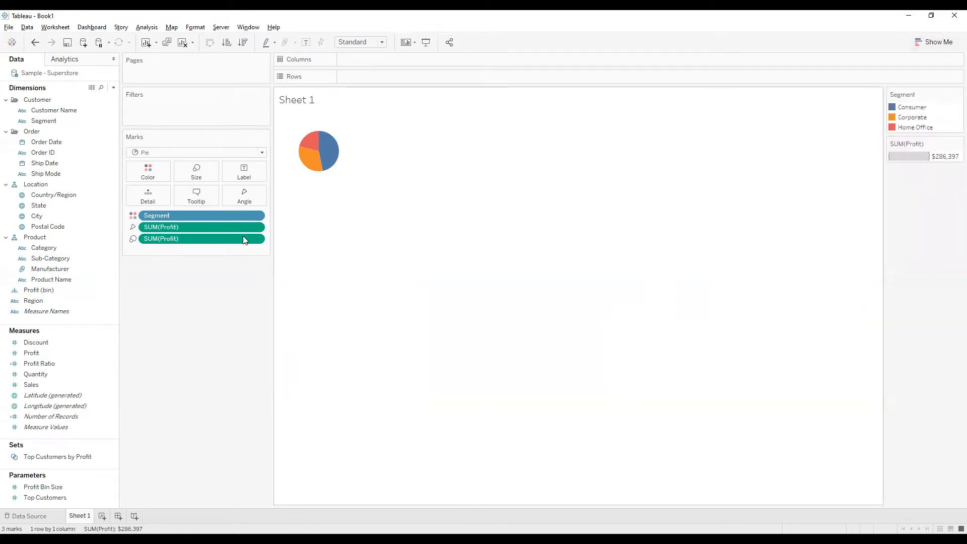
Step: Clear the pie chart by removing Segment and both Profit fields from the marks
left_click_drag(215, 214, 201, 373)
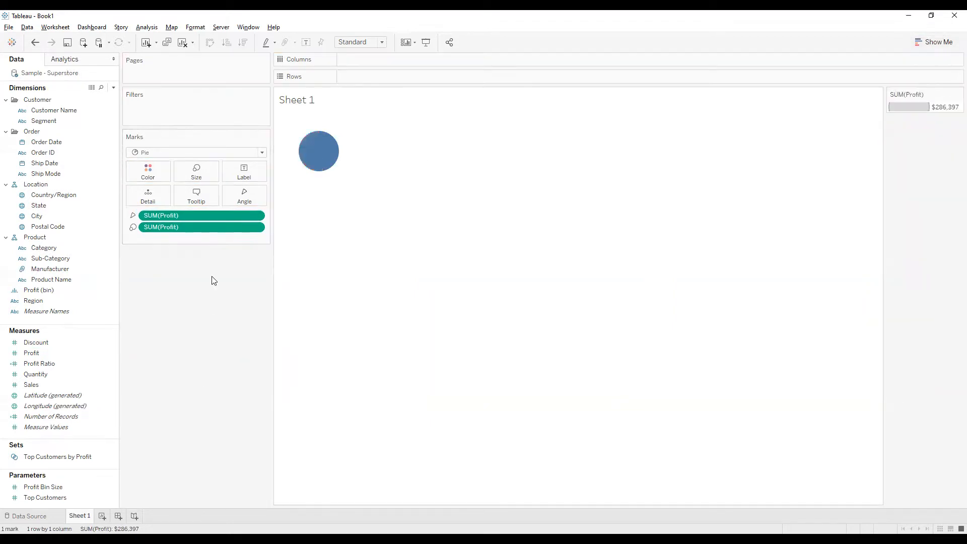
left_click_drag(197, 216, 190, 341)
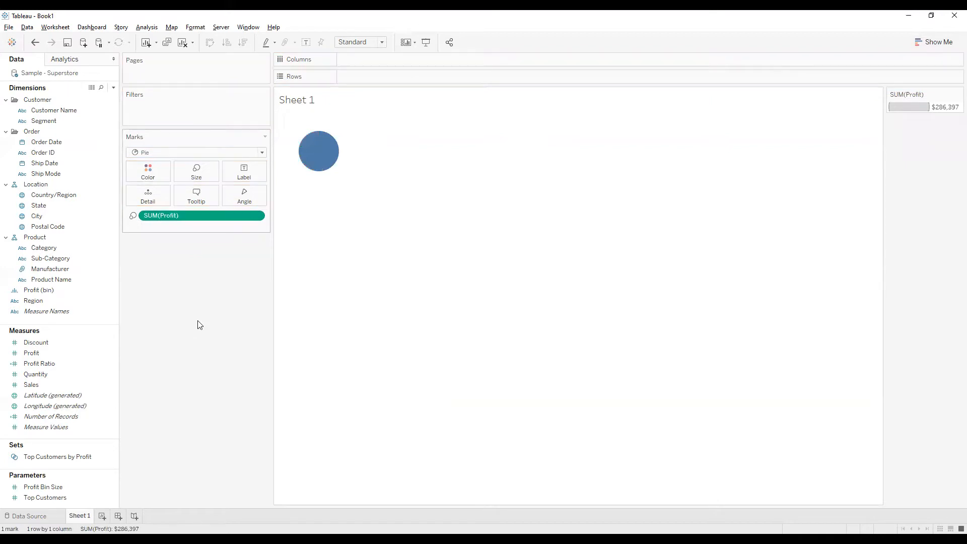
left_click_drag(203, 215, 212, 343)
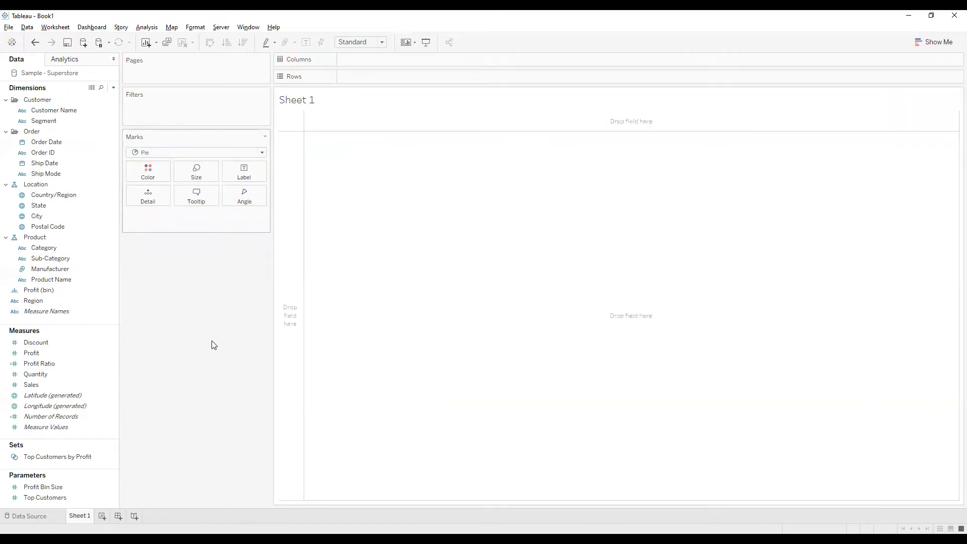
Step: Build a bar chart manually with Segment on Rows, the Bar mark type and the sum of Profit on Columns
left_click(55, 363)
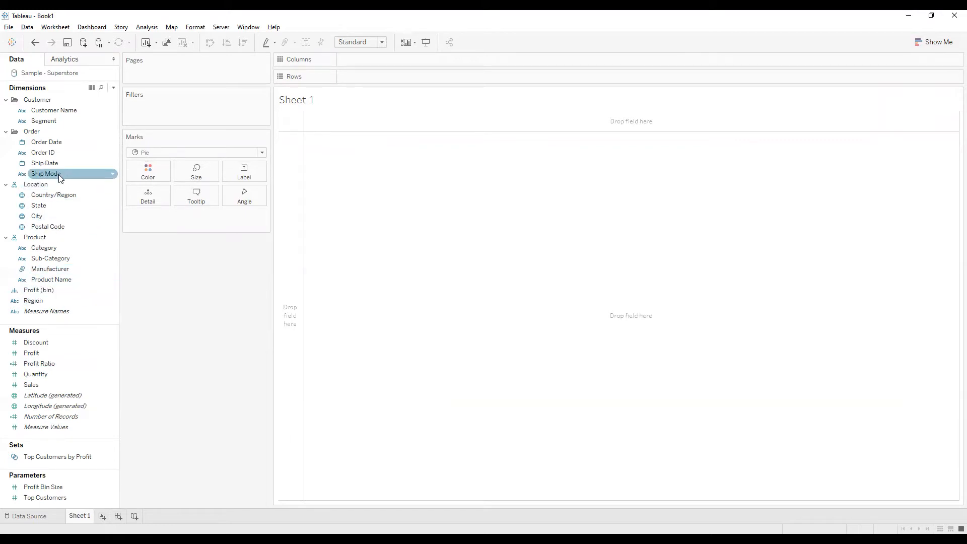
left_click_drag(55, 119, 374, 84)
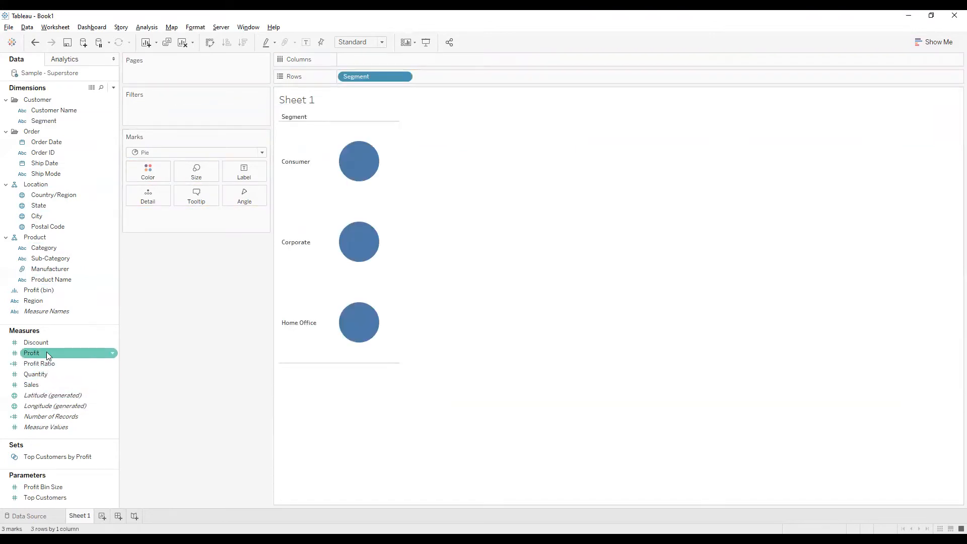
left_click(191, 154)
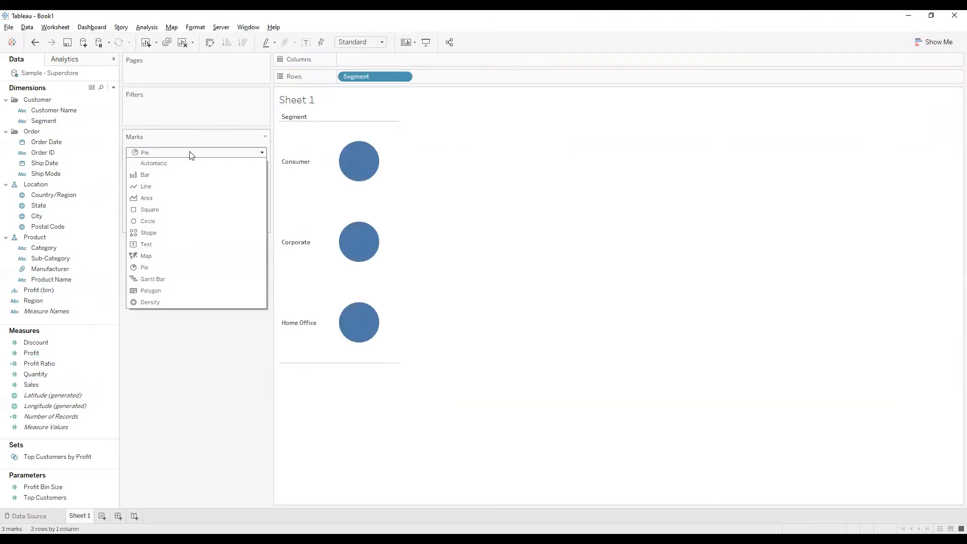
left_click(177, 176)
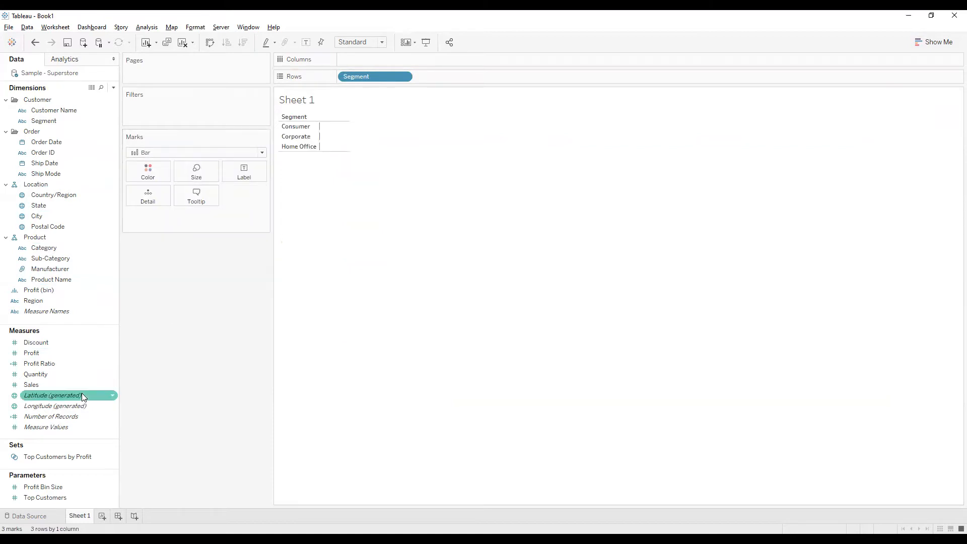
left_click_drag(31, 353, 384, 59)
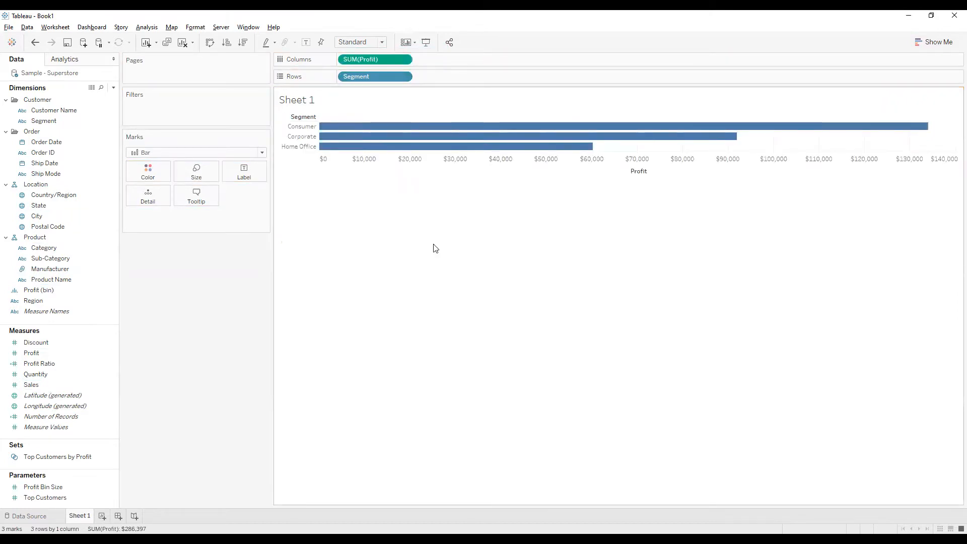
Step: Change the mark type to Pie and move Segment from Rows to Detail
left_click(254, 152)
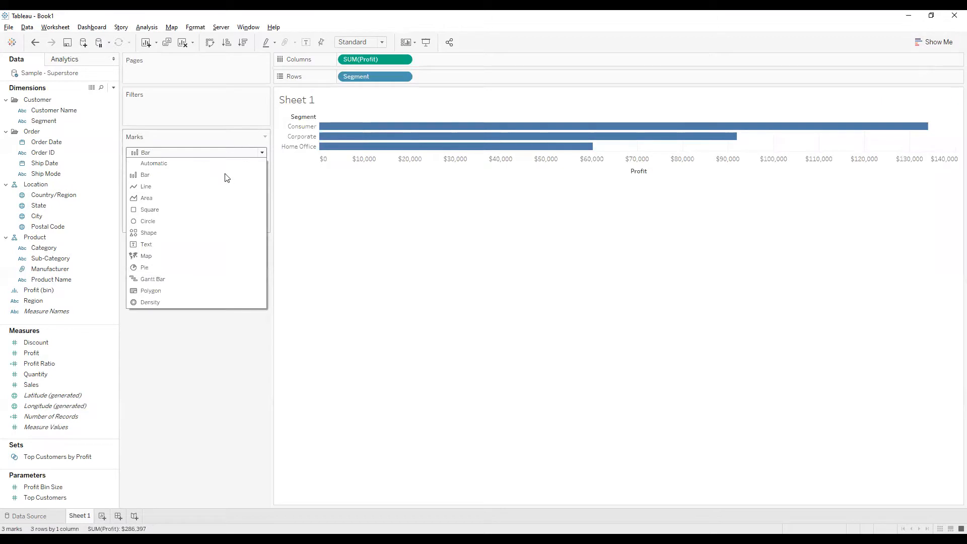
left_click(177, 268)
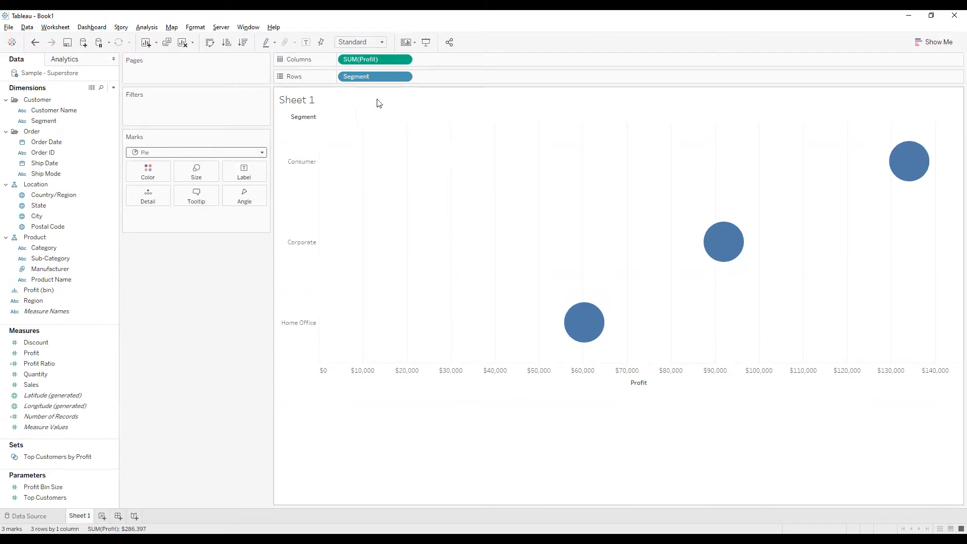
left_click_drag(366, 81, 155, 200)
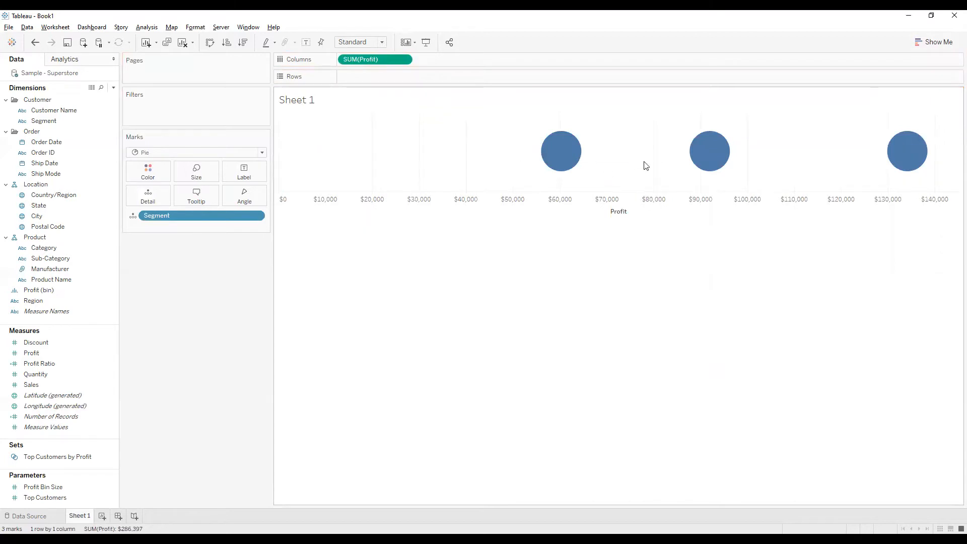
Step: Move the sum of Profit from Columns to Angle so it defines the pie slices
mouse_move(567, 147)
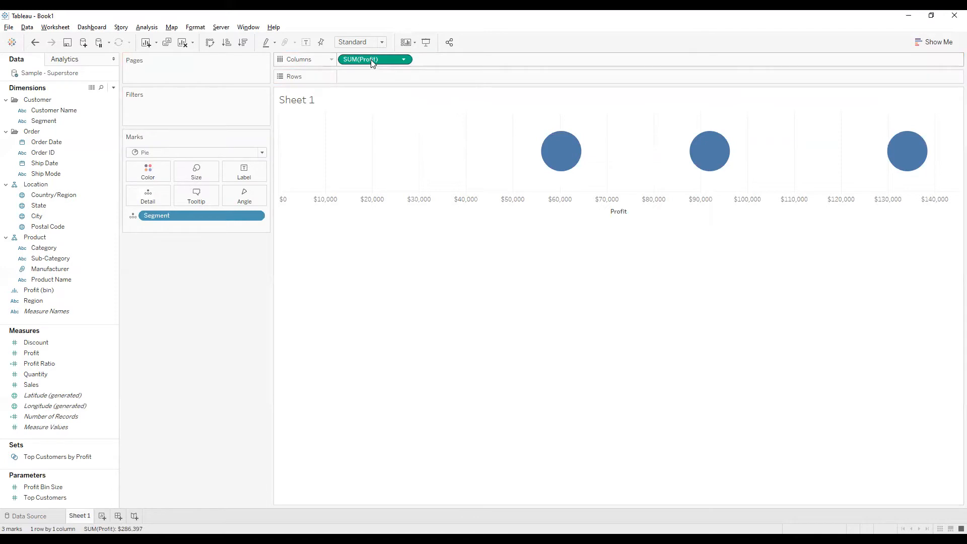
mouse_move(557, 171)
left_click_drag(365, 57, 239, 191)
mouse_move(319, 159)
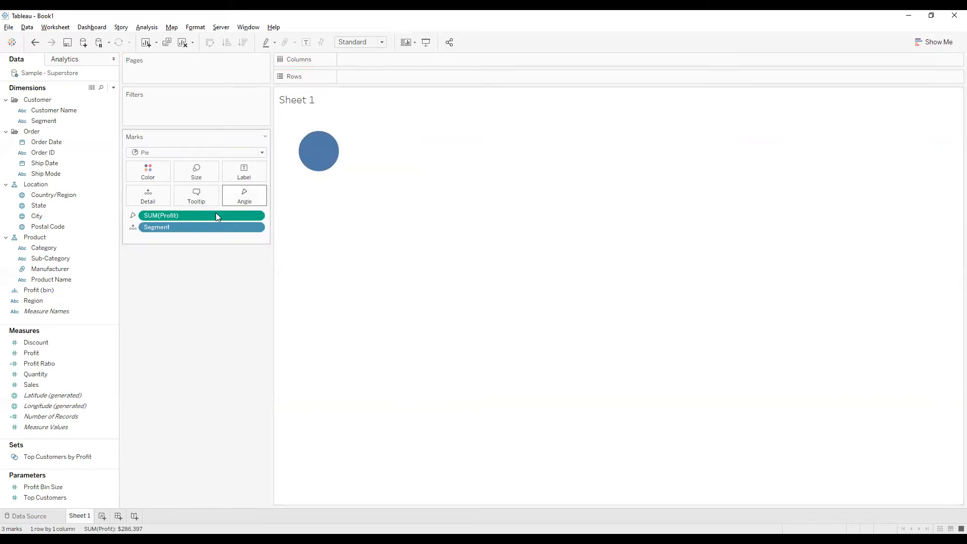
Step: Try the sum of Profit on Size, inspect the pie slices, and return the field to Angle
left_click_drag(208, 213, 197, 173)
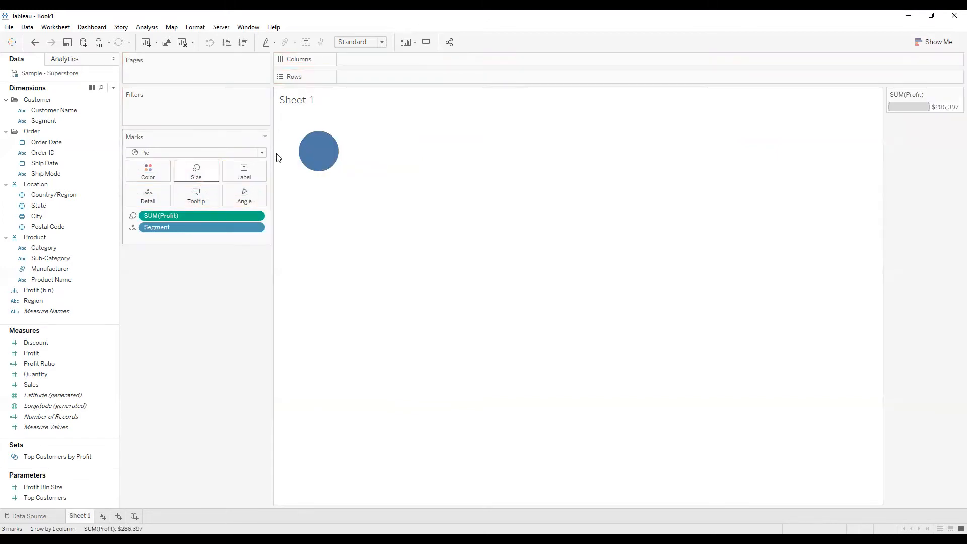
mouse_move(322, 157)
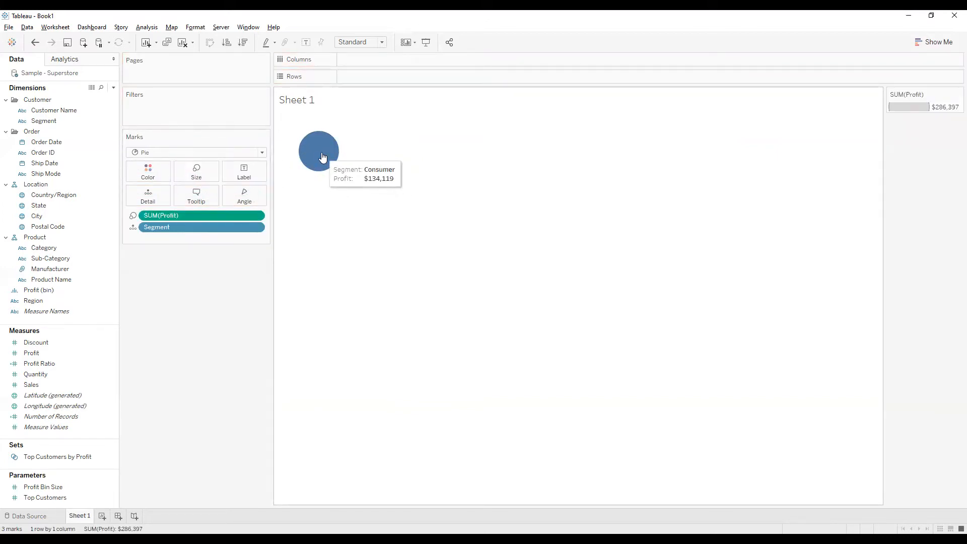
left_click(308, 151)
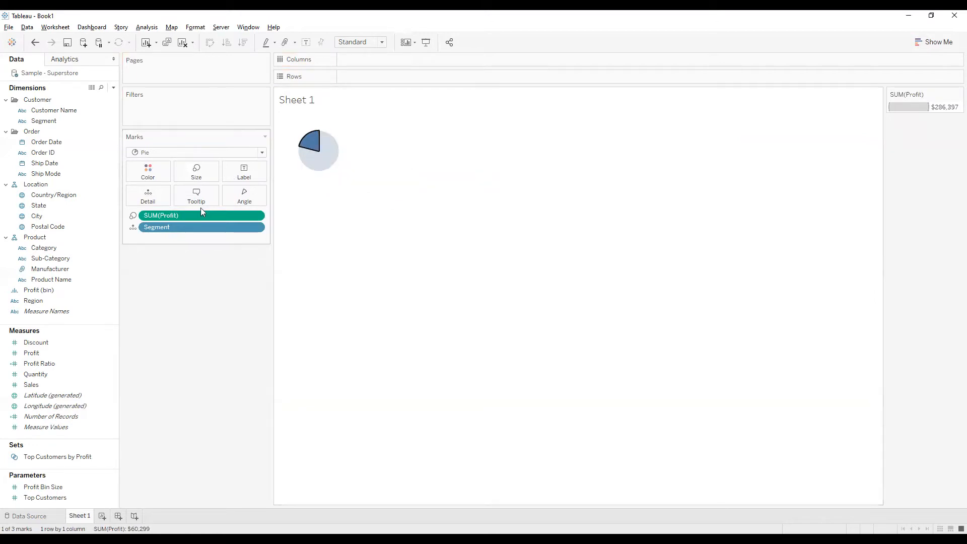
left_click_drag(198, 213, 245, 198)
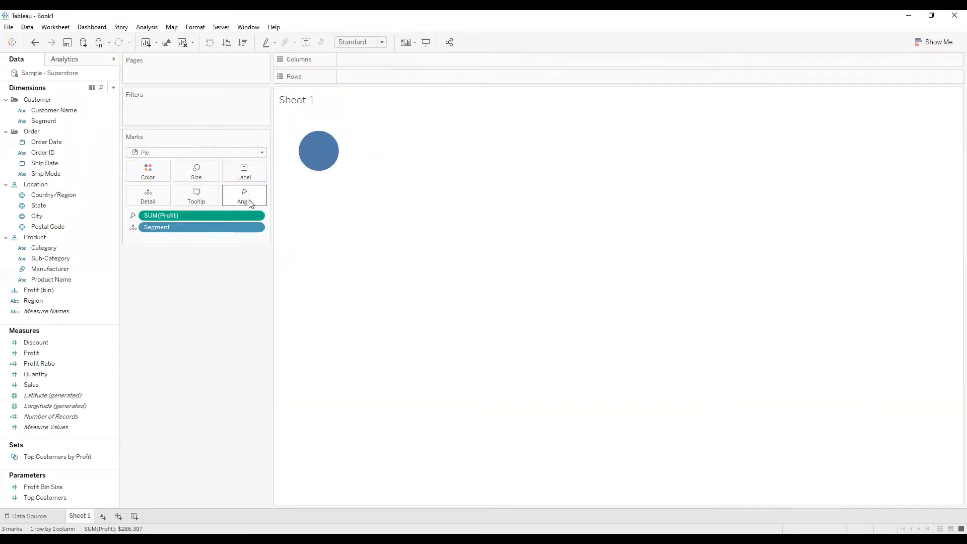
Step: Move Segment from Detail to Color so each pie slice has its own color
mouse_move(318, 166)
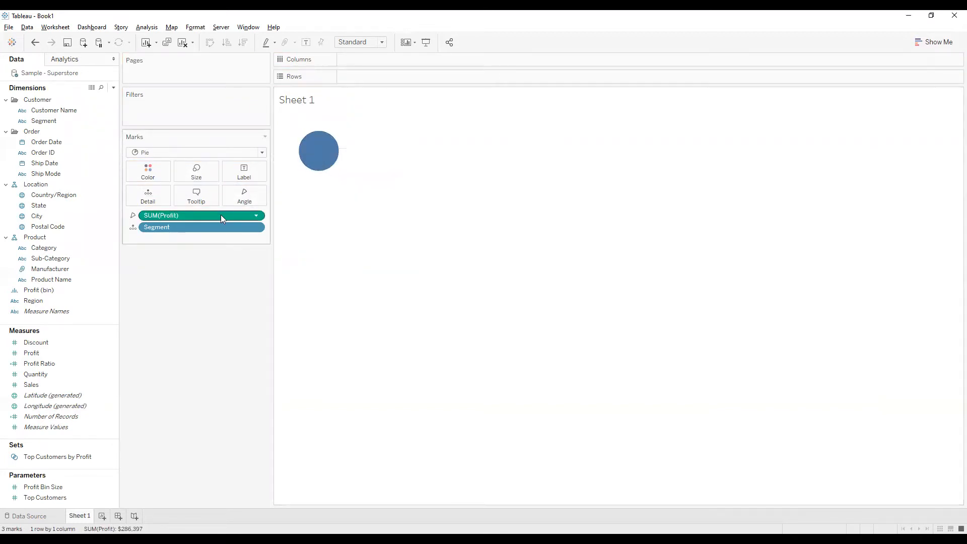
left_click_drag(185, 228, 159, 175)
mouse_move(311, 146)
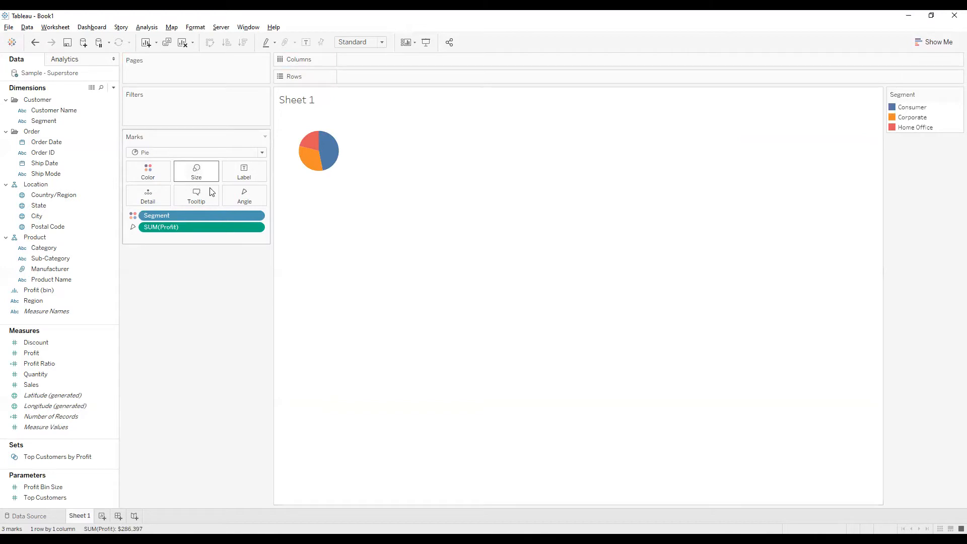
Step: Enlarge the pie marks and fit the chart to Entire View
left_click(217, 202)
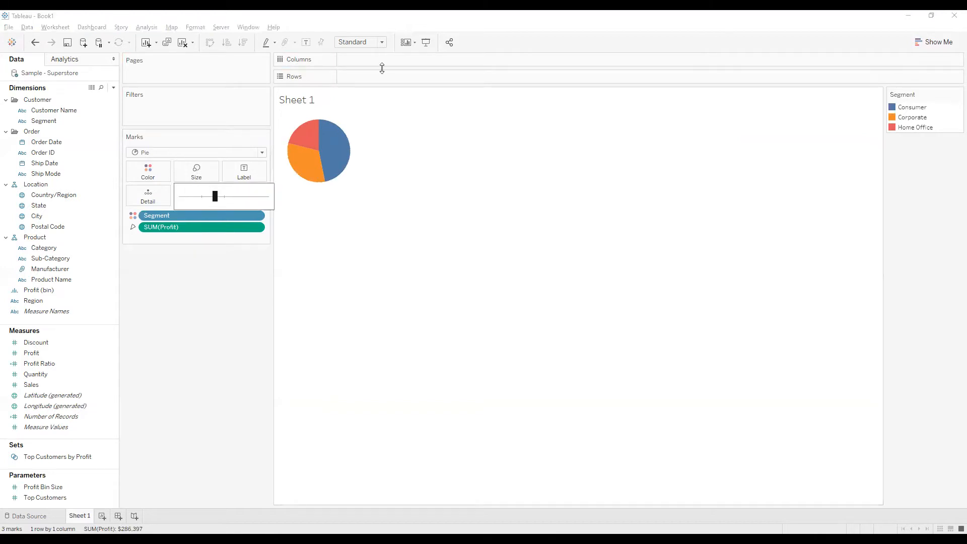
left_click(366, 42)
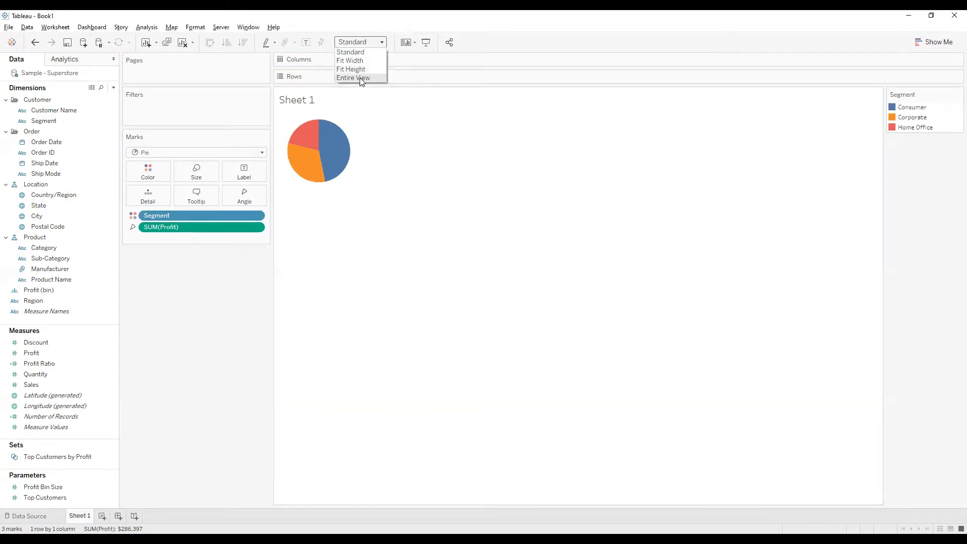
left_click(359, 77)
mouse_move(562, 332)
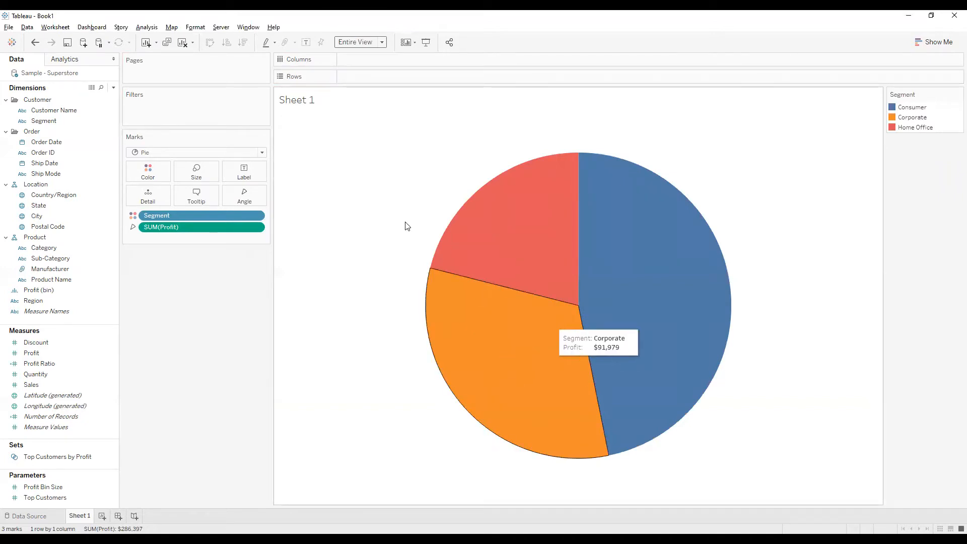
mouse_move(506, 222)
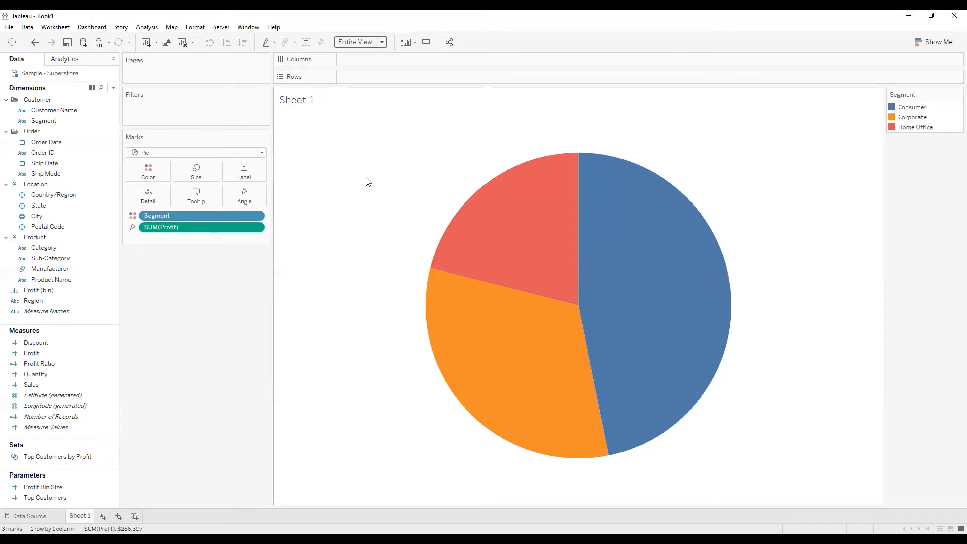
Step: Turn on mark labels for the pie slices
left_click(248, 177)
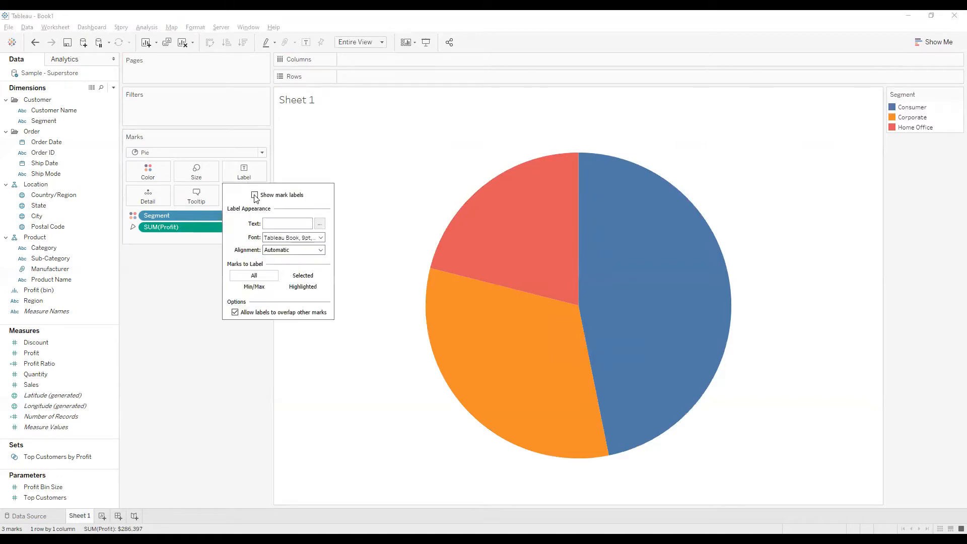
left_click(254, 196)
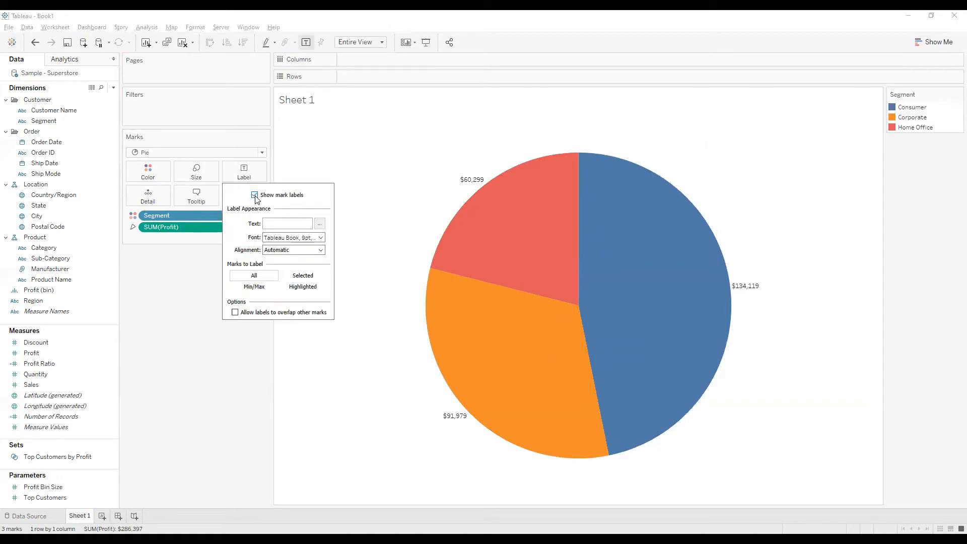
left_click(370, 163)
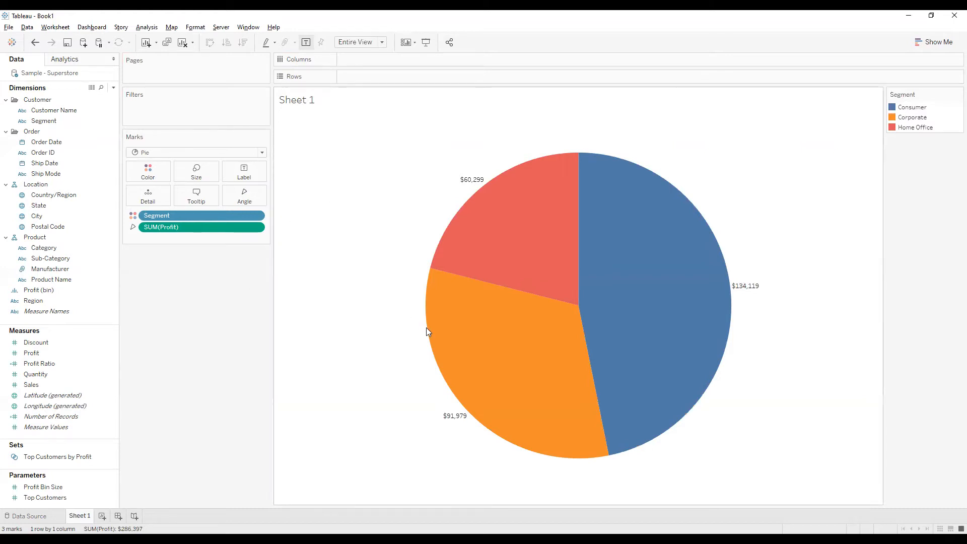
mouse_move(612, 282)
mouse_move(560, 302)
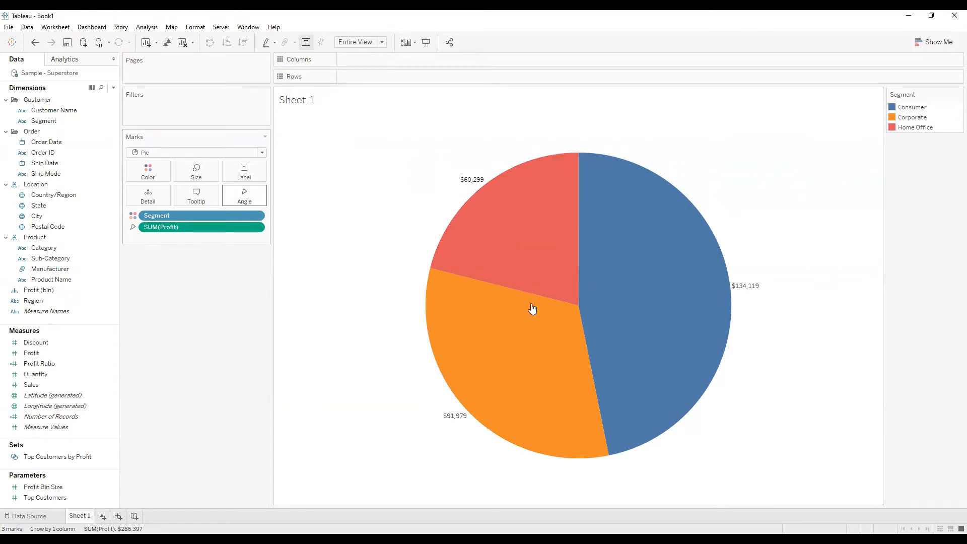
mouse_move(595, 268)
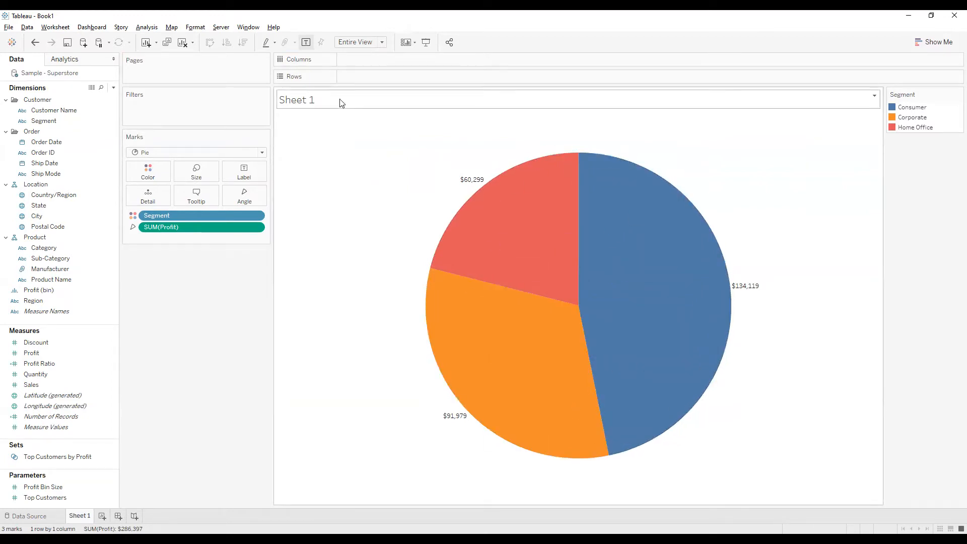
Step: Add the ad hoc calculation avg(0) to Rows
double_click(353, 76)
type("avg()")
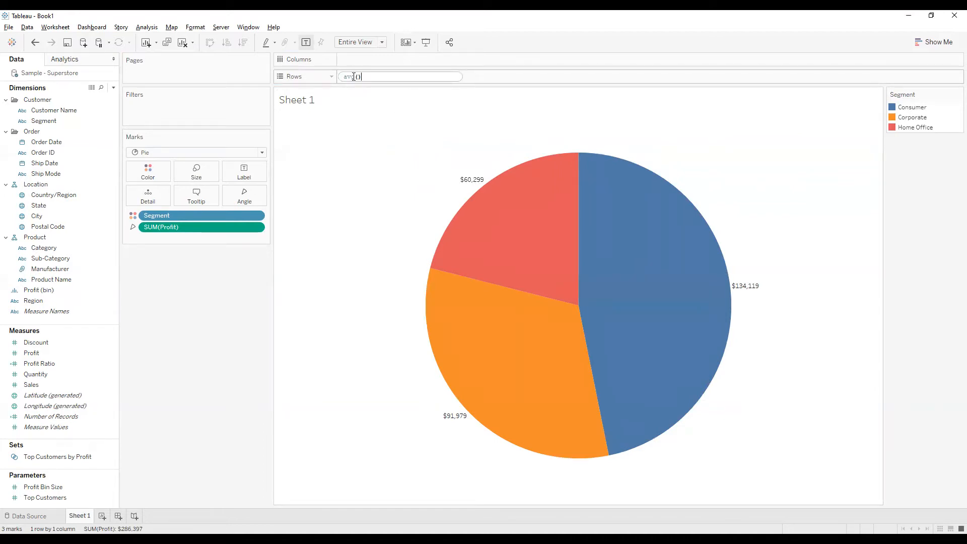
key("BackSpace")
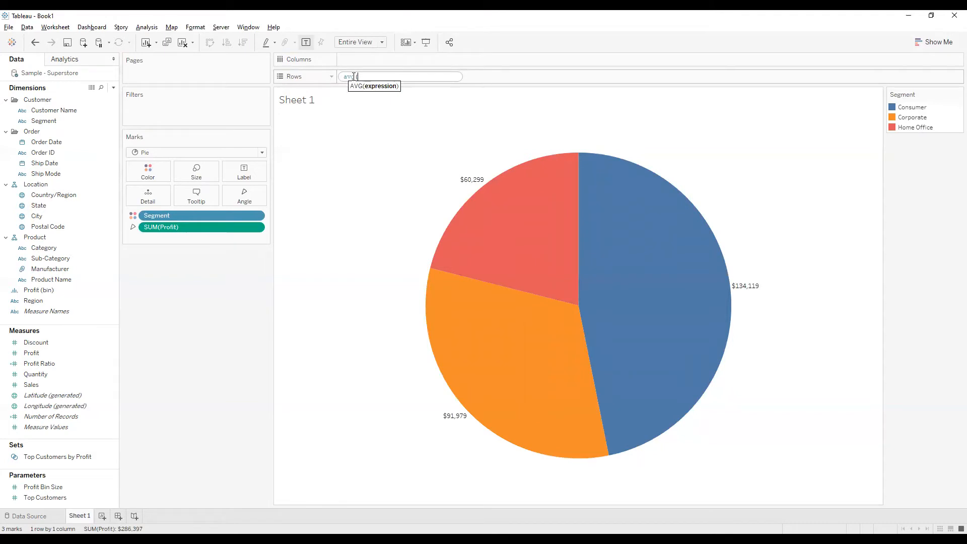
type("0)")
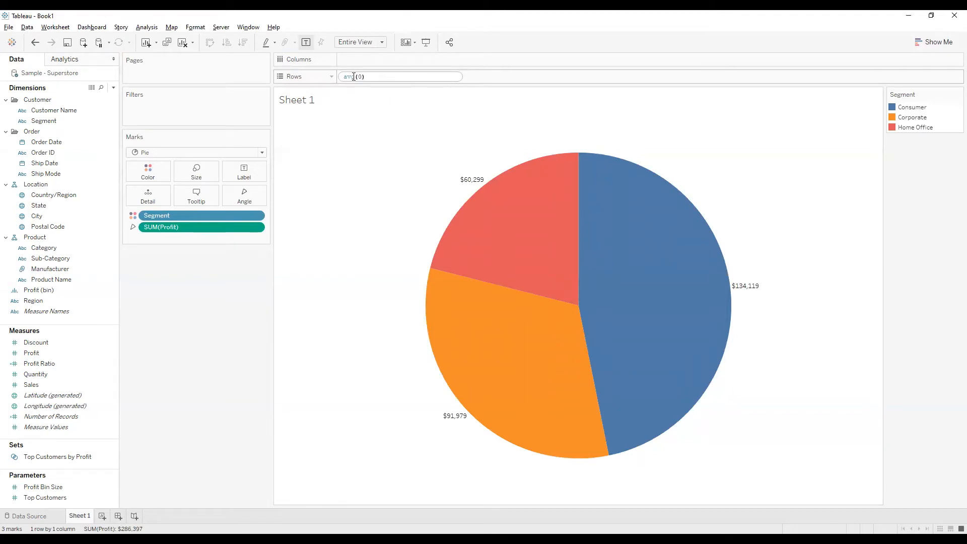
left_click(402, 191)
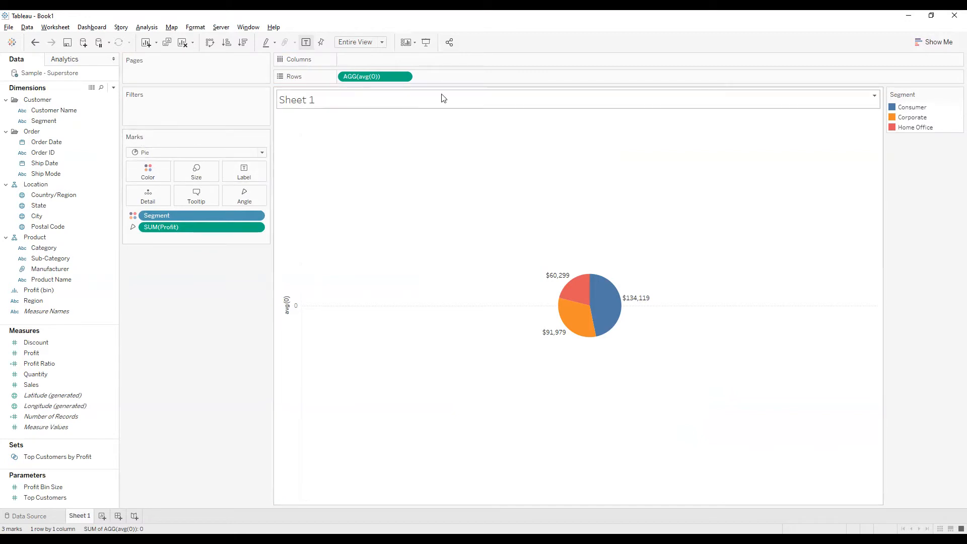
Step: Add a second avg(0) calculation to Rows beside the first to duplicate the pie
double_click(459, 77)
type("avg(0)")
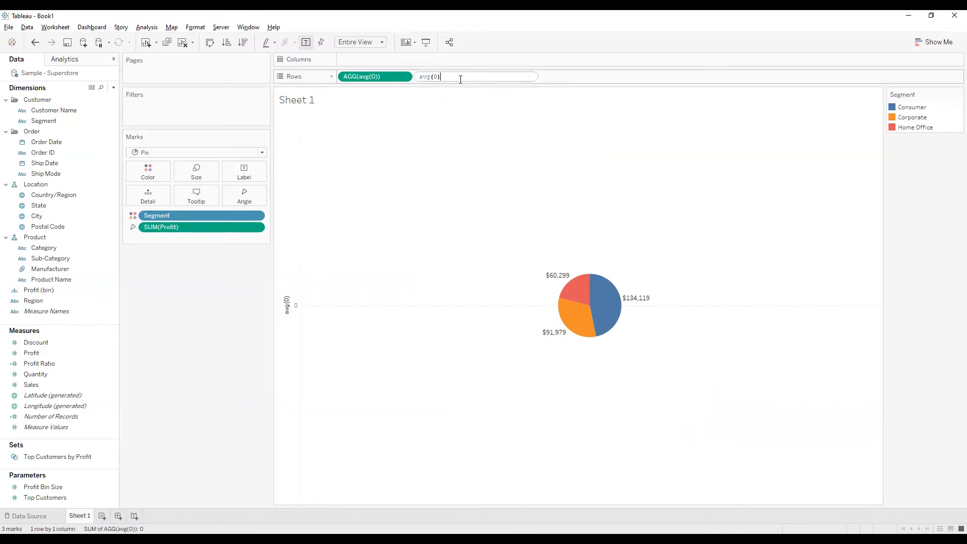
key("Return")
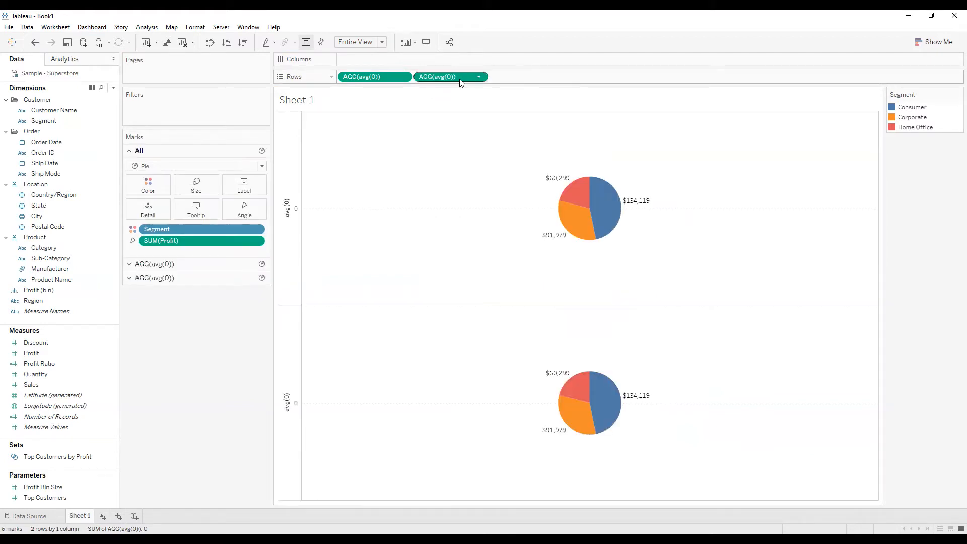
Step: Compare the two avg(0) marks cards and change the second one's mark type from Pie to Circle
left_click(190, 277)
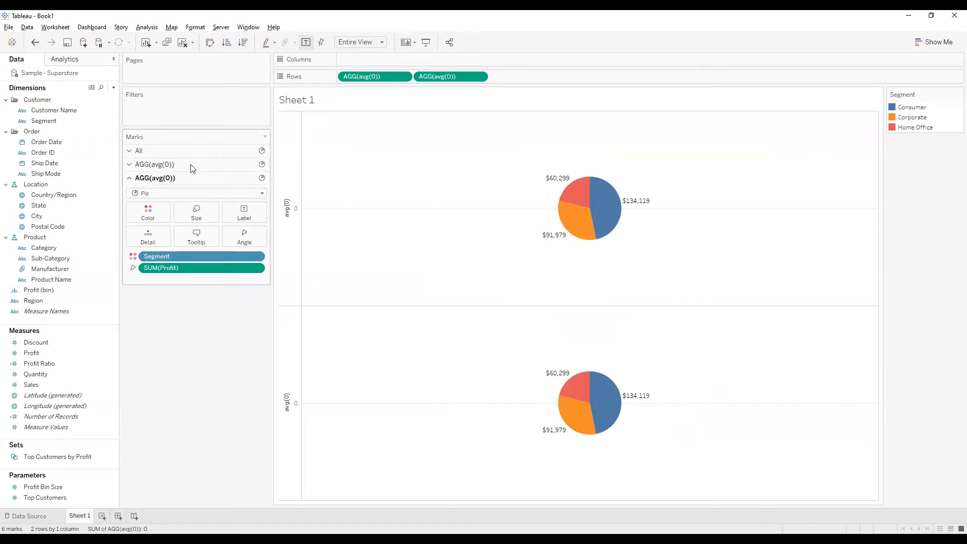
left_click(191, 165)
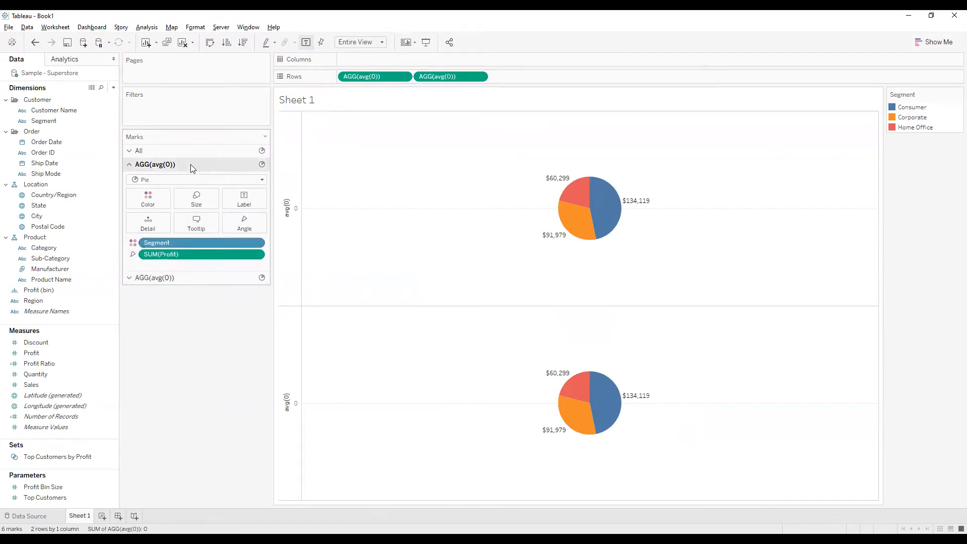
left_click(164, 277)
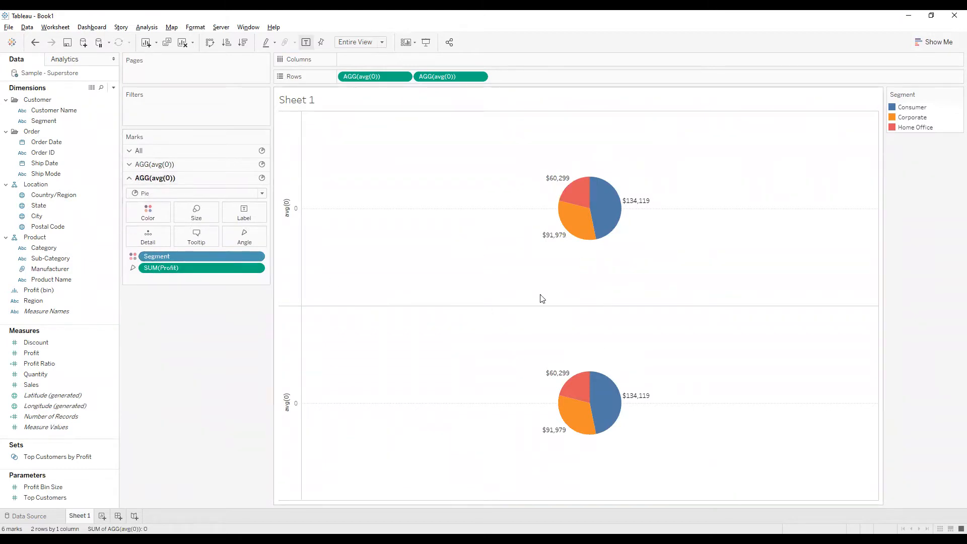
left_click(165, 165)
left_click(173, 276)
mouse_move(583, 383)
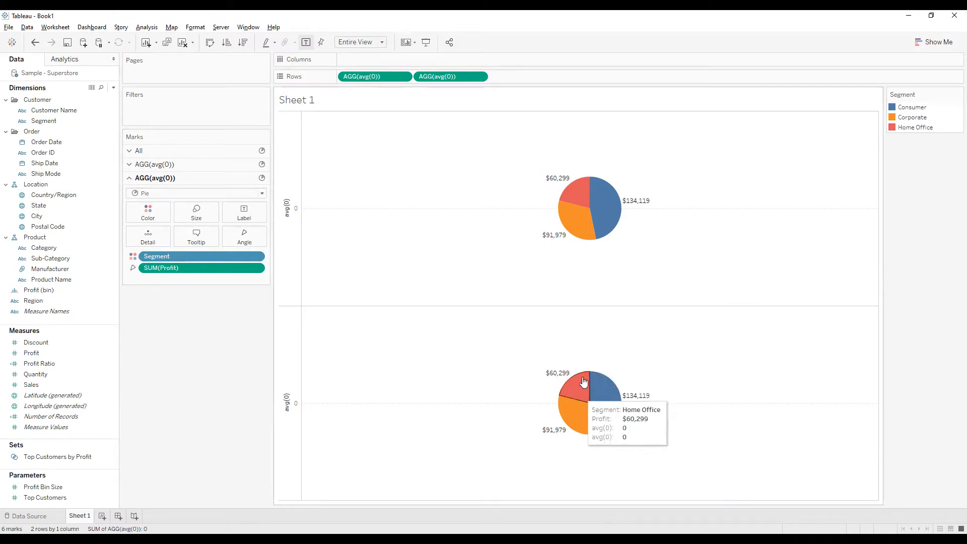
left_click(186, 196)
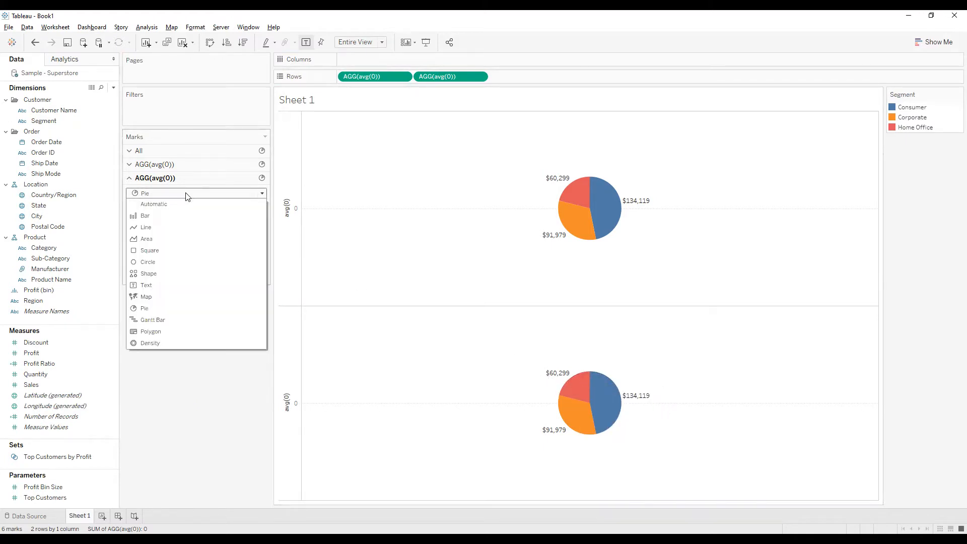
left_click(187, 262)
mouse_move(590, 402)
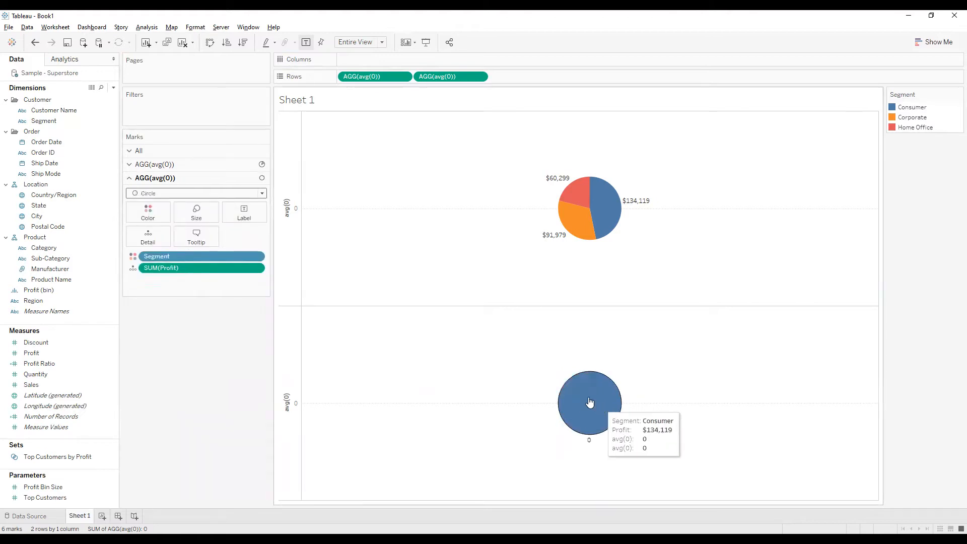
Step: Reduce the size of the lower circle until it is clearly smaller than the pie
left_click(202, 214)
left_click(203, 238)
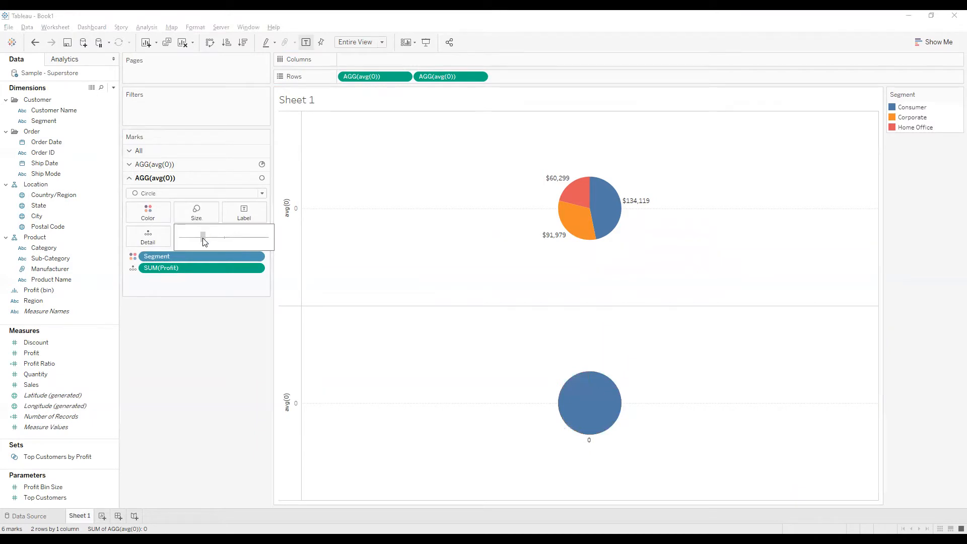
left_click_drag(204, 241, 199, 239)
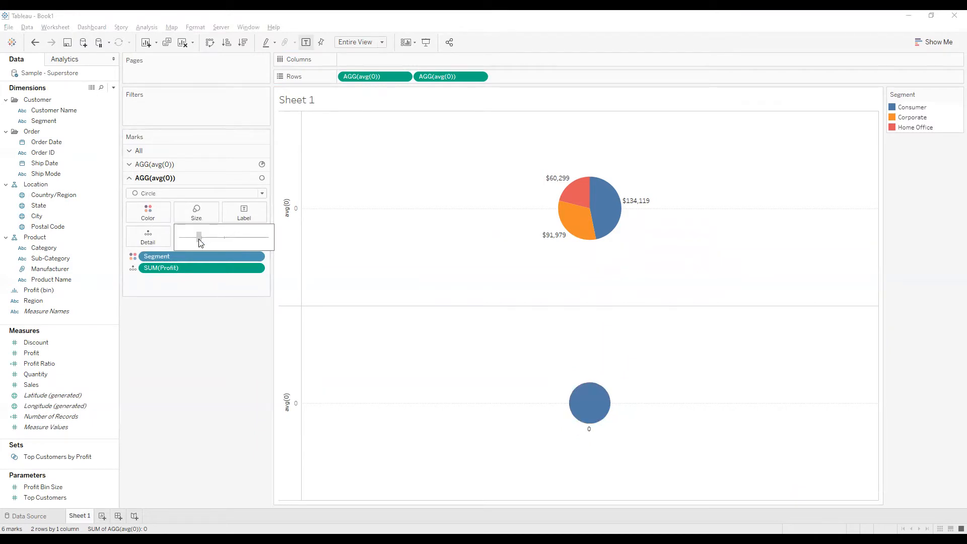
left_click(155, 219)
left_click(191, 354)
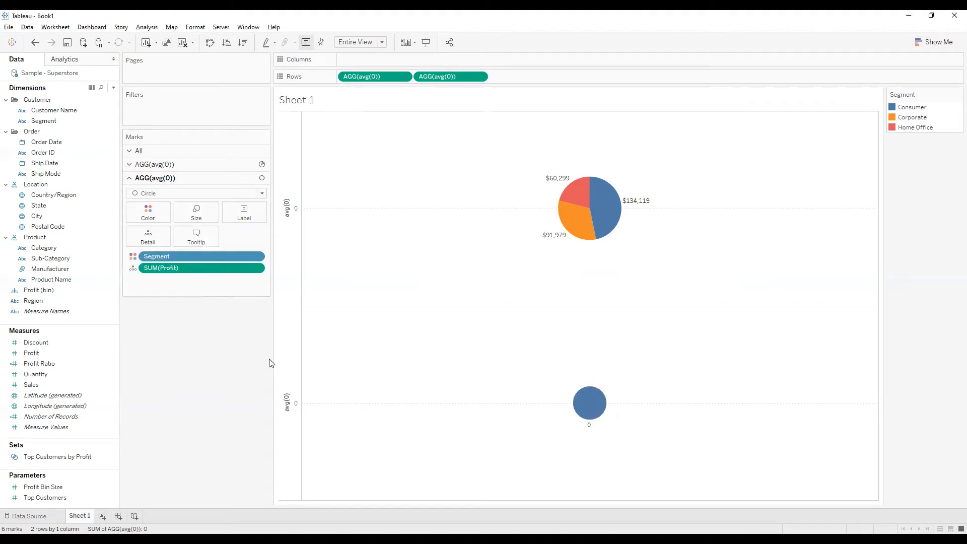
left_click(148, 212)
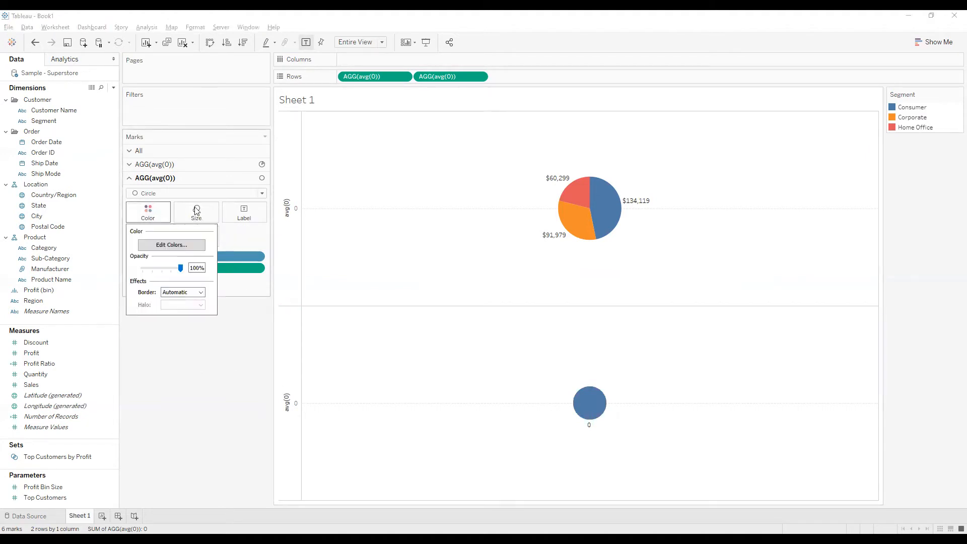
left_click(197, 245)
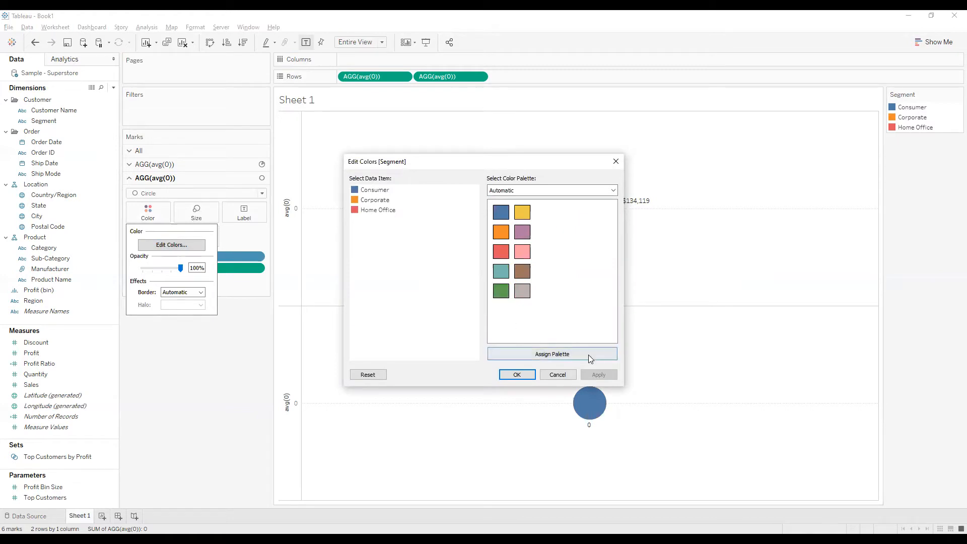
left_click(557, 374)
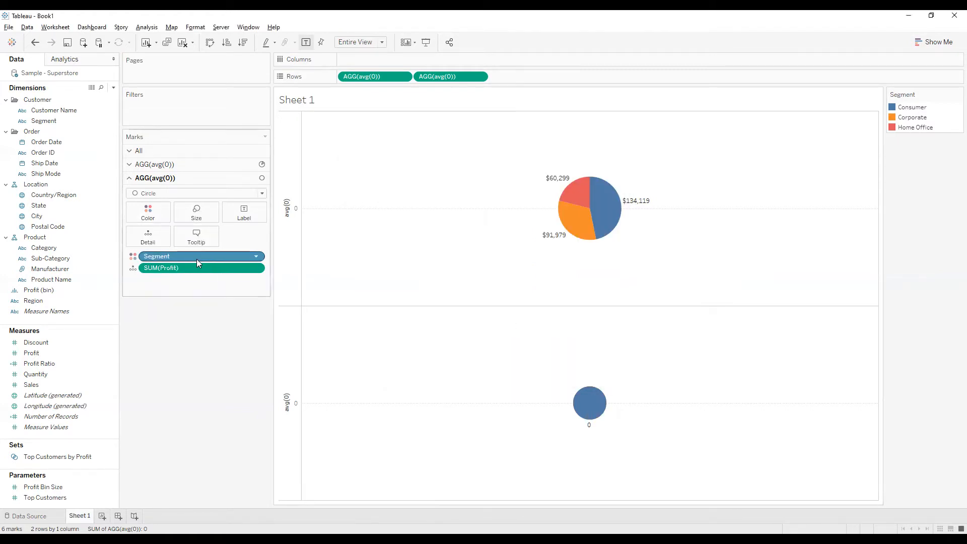
Step: Remove Segment from the second avg(0) marks card and make the second avg(0) on Rows a dual axis
left_click_drag(196, 259, 207, 367)
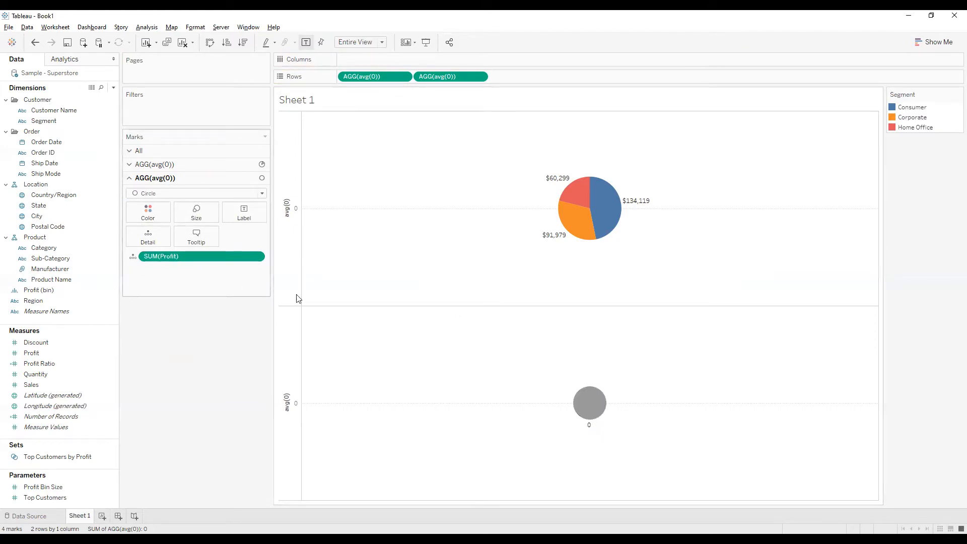
mouse_move(581, 398)
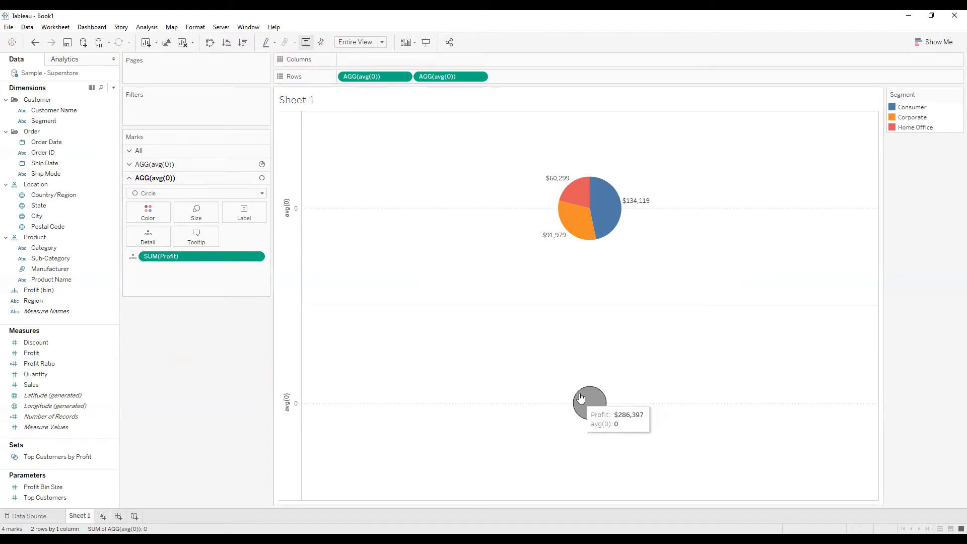
right_click(440, 78)
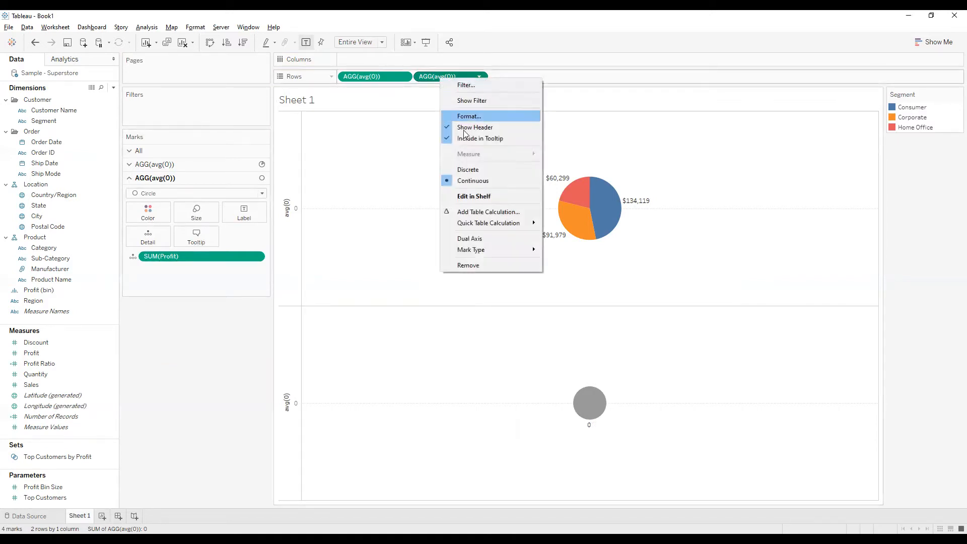
left_click(479, 238)
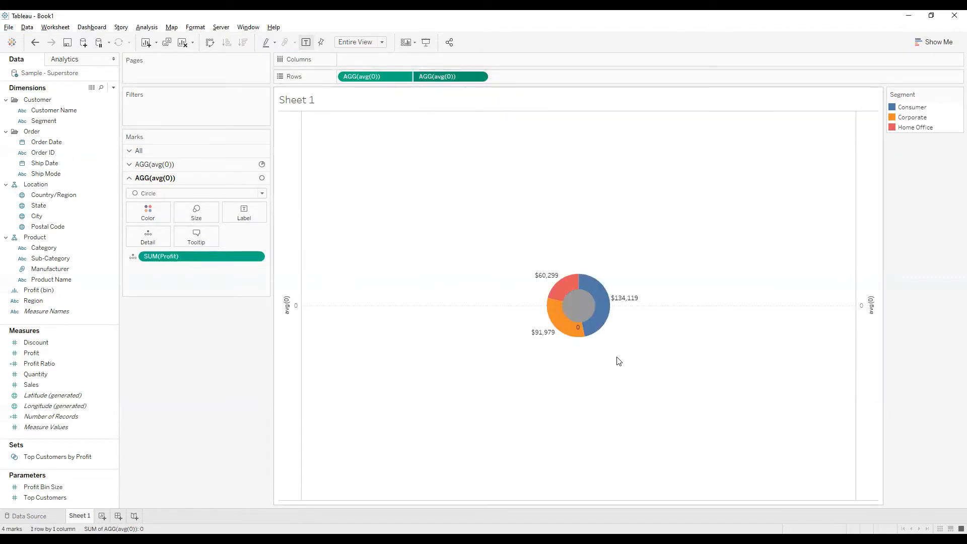
Step: Color the inner circle white to form the hole of the donut chart
mouse_move(573, 319)
left_click(153, 219)
left_click(152, 244)
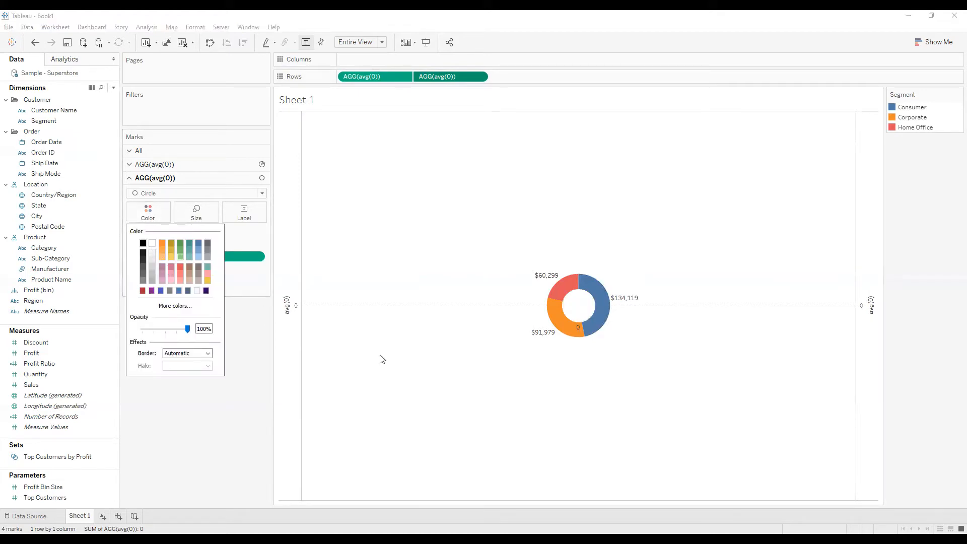
left_click(393, 367)
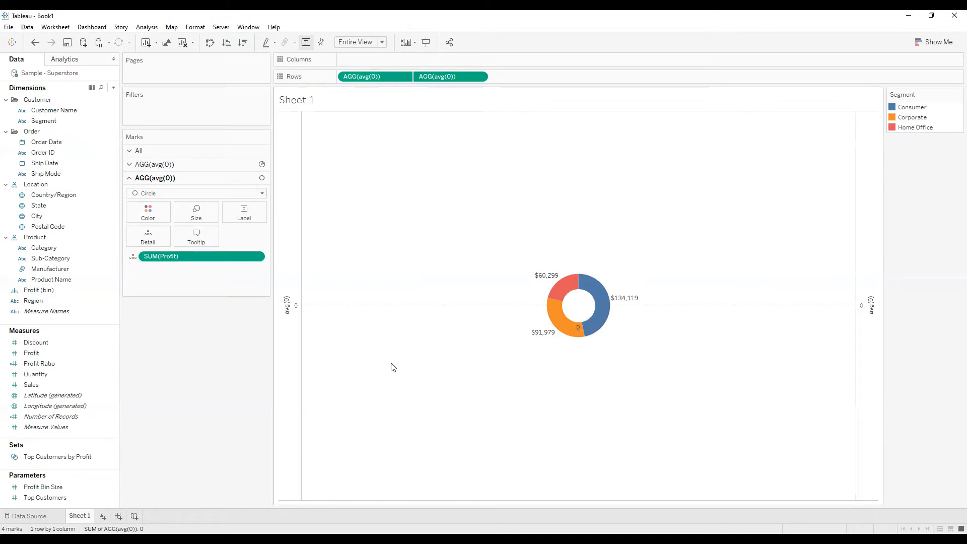
Step: Hide the header of the avg(0) axes and set the sheet's zero lines to None
right_click(284, 327)
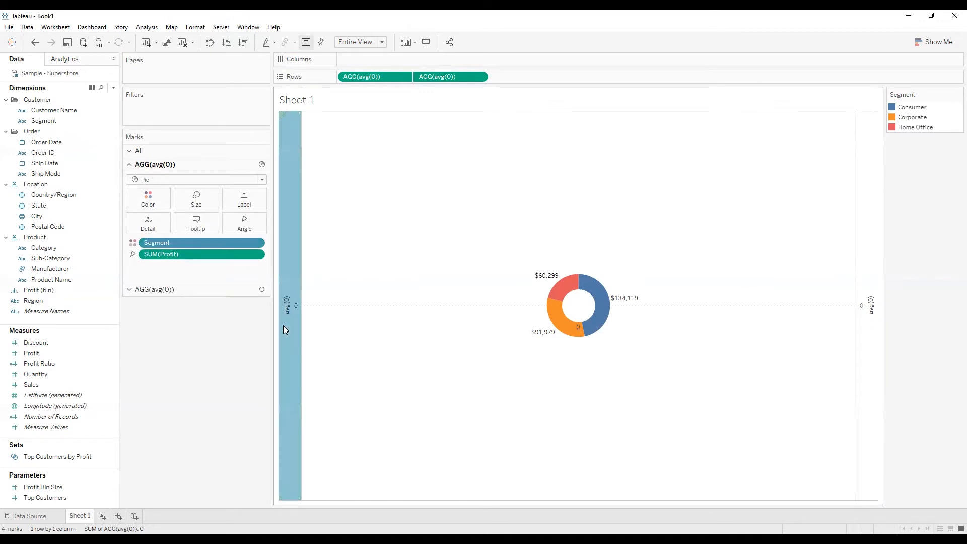
left_click(315, 424)
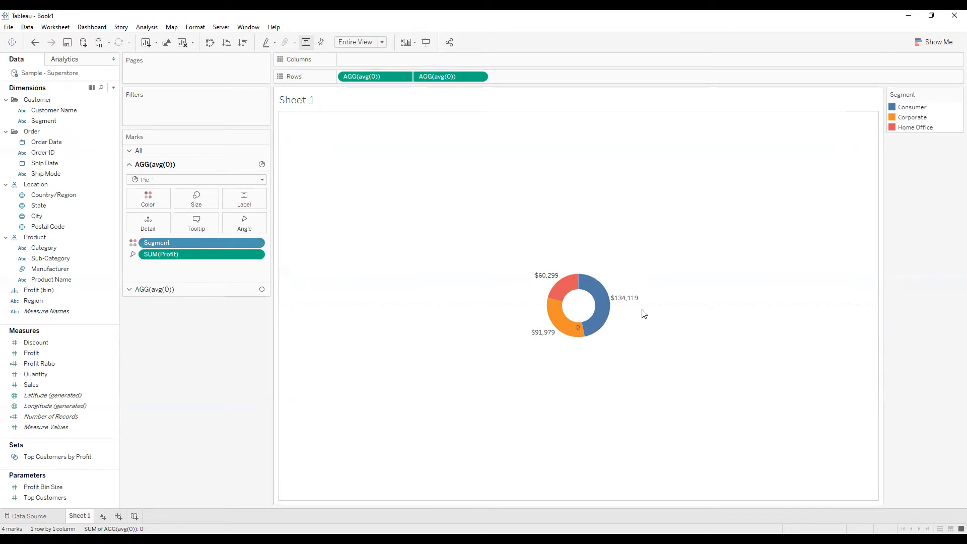
right_click(734, 305)
left_click(768, 359)
left_click(60, 77)
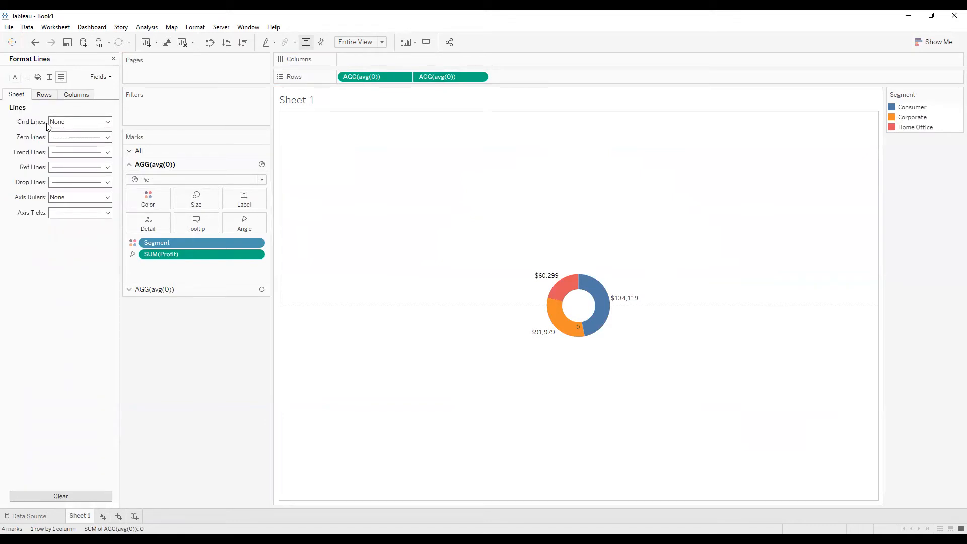
left_click(58, 137)
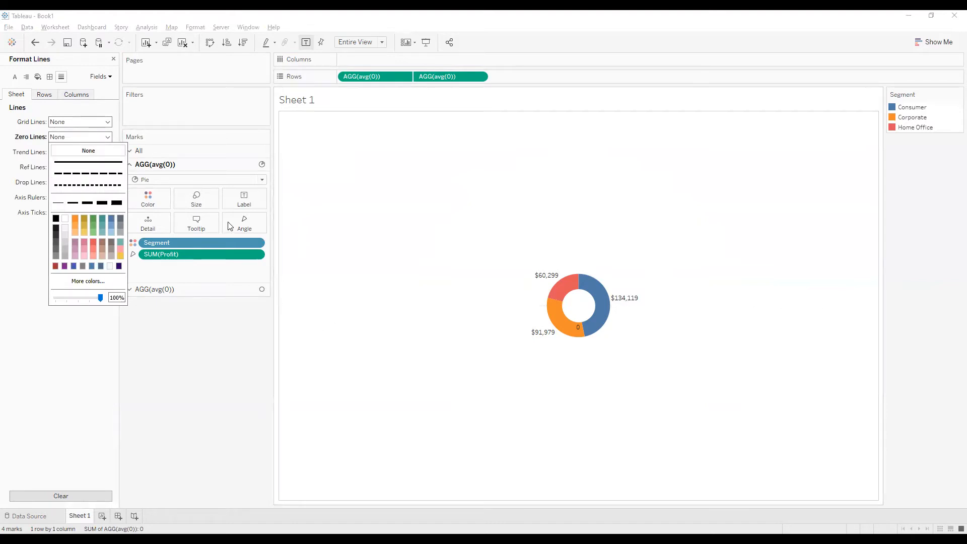
Step: Increase the size of the pie marks on the first avg(0) marks card
left_click(202, 201)
left_click(203, 201)
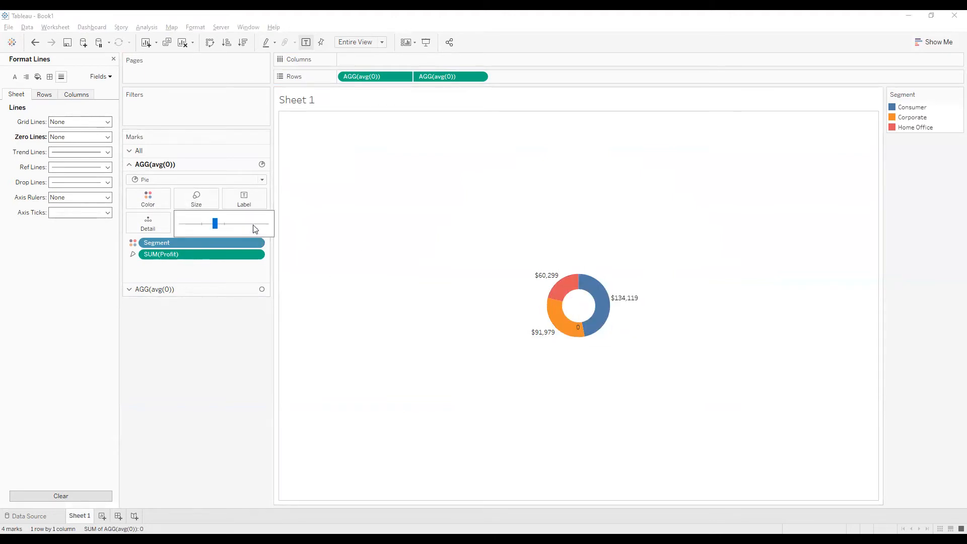
left_click_drag(227, 225, 236, 229)
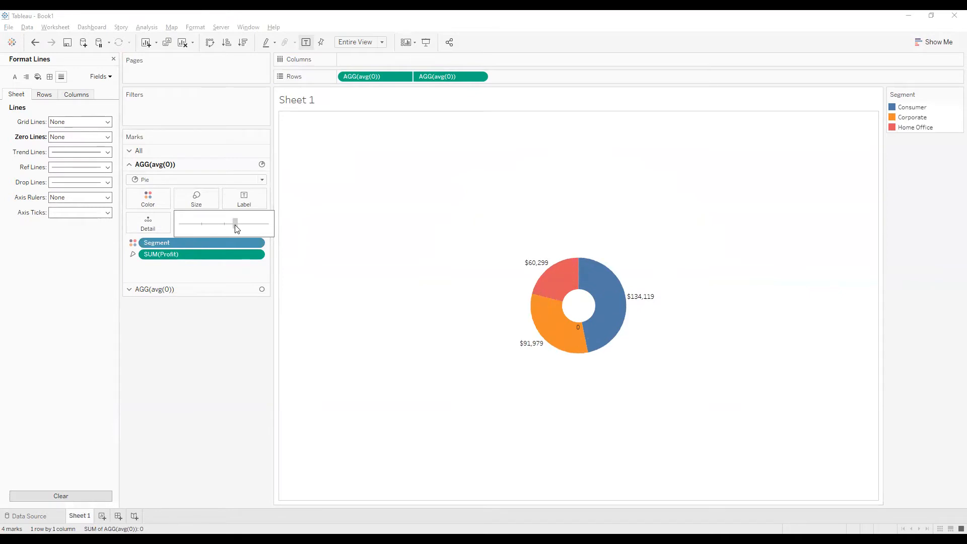
Step: Enlarge the white inner circle on the second avg(0) marks card to widen the donut hole
left_click(199, 294)
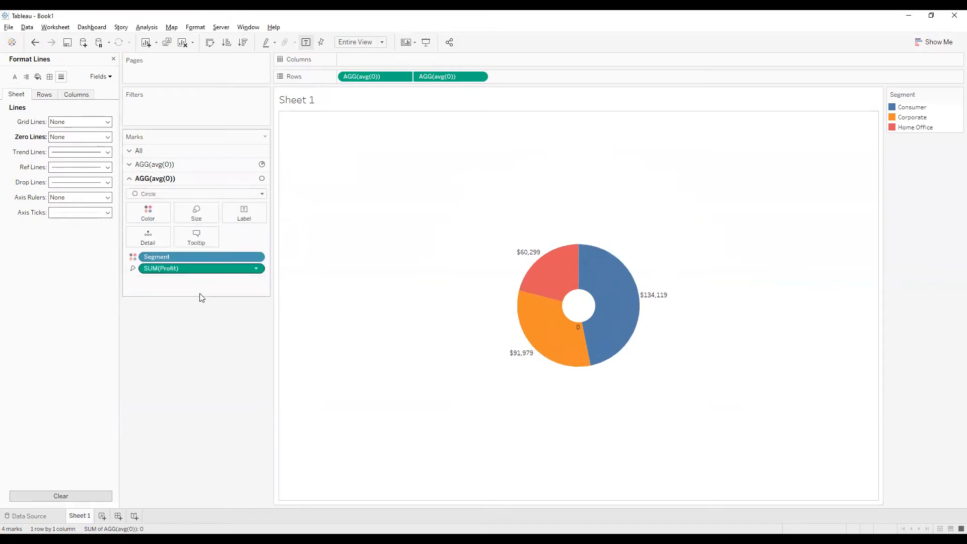
left_click(199, 221)
left_click(216, 238)
left_click(574, 380)
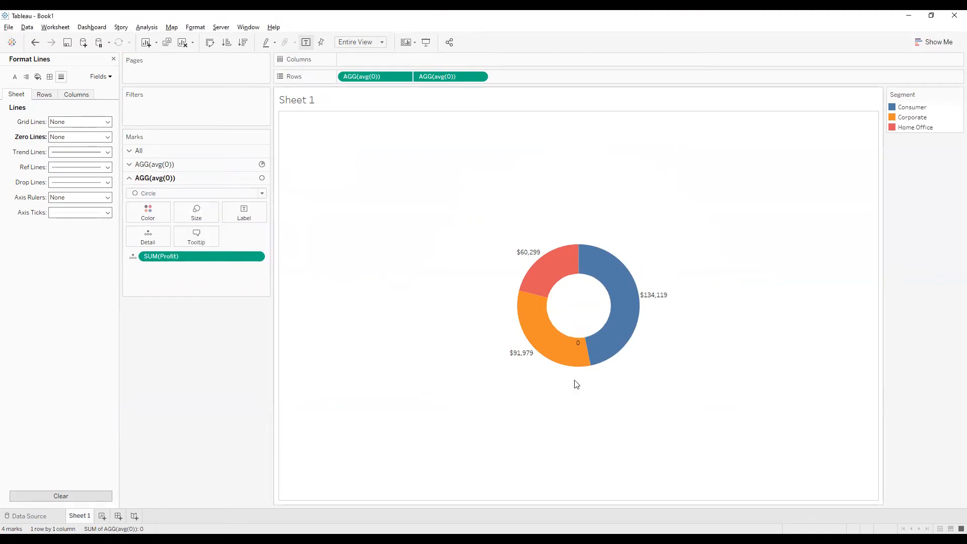
Step: Remove SUM(Profit) from the inner circle's marks card and turn off its mark labels
left_click(578, 348)
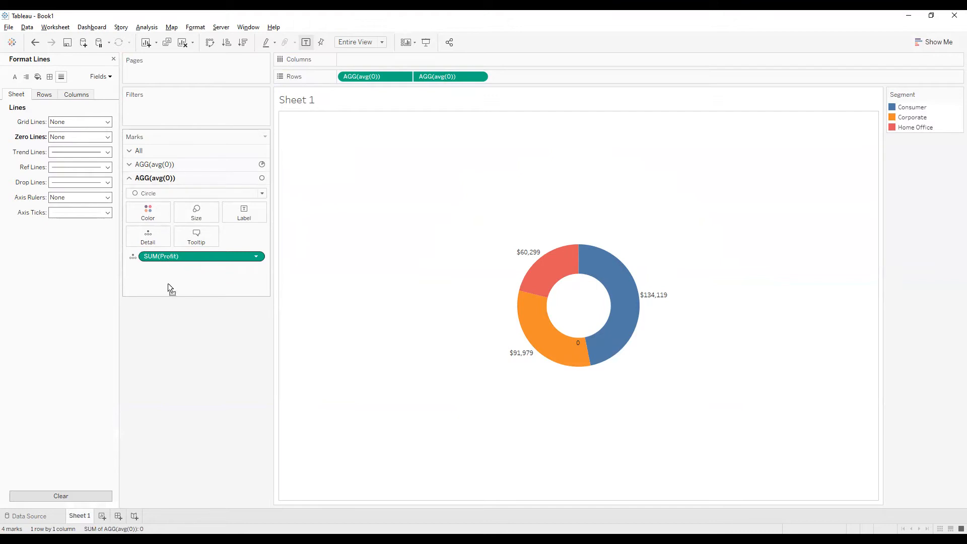
left_click_drag(168, 283, 179, 420)
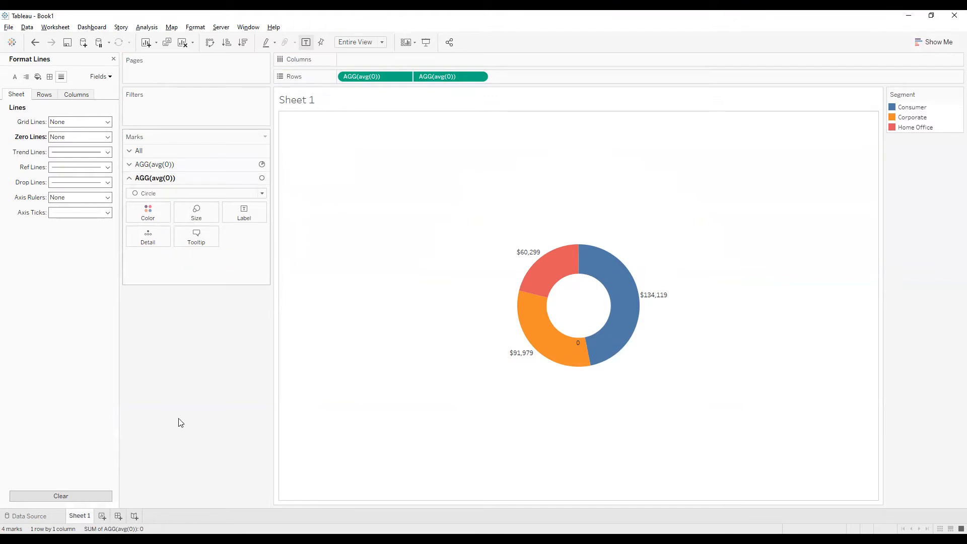
left_click(246, 217)
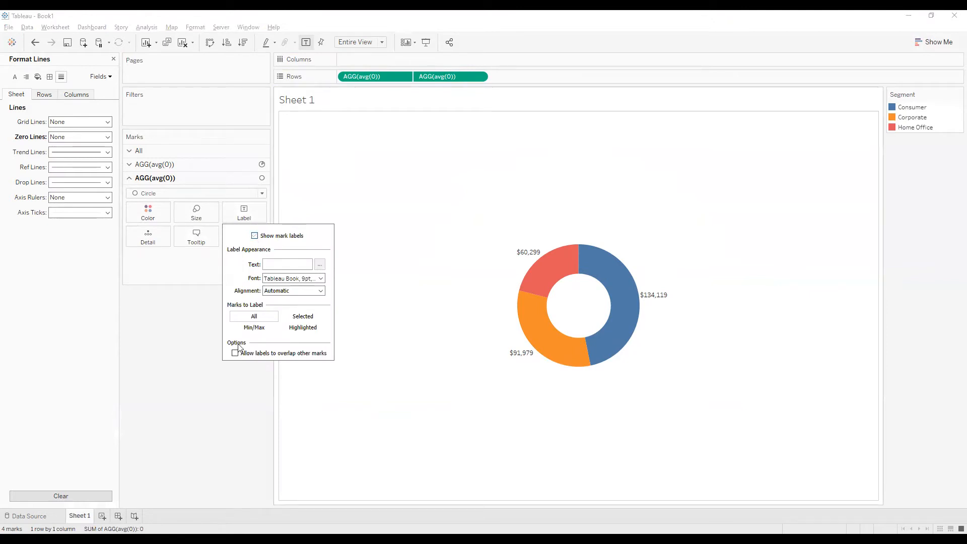
left_click(384, 404)
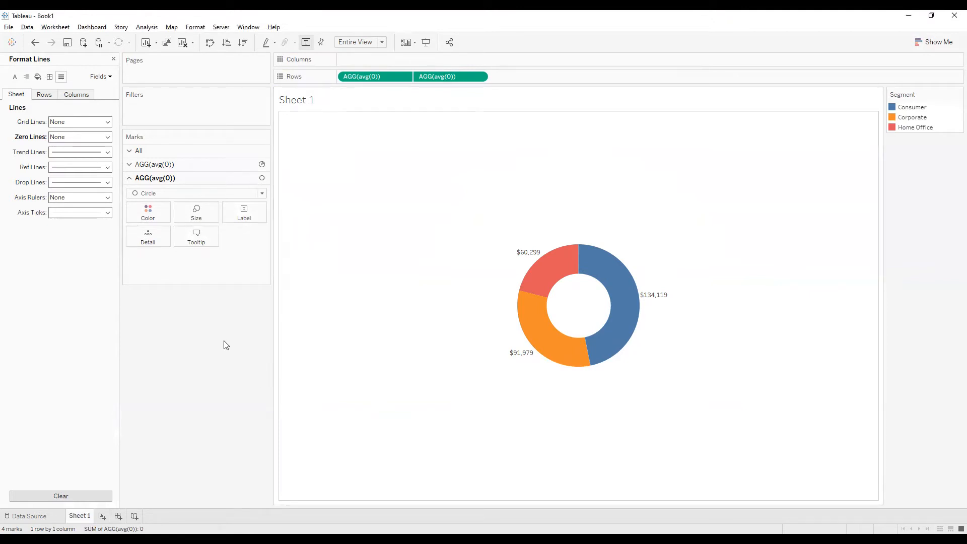
Step: Label the inner circle with Profit and set the label alignment to Middle Center
left_click(113, 61)
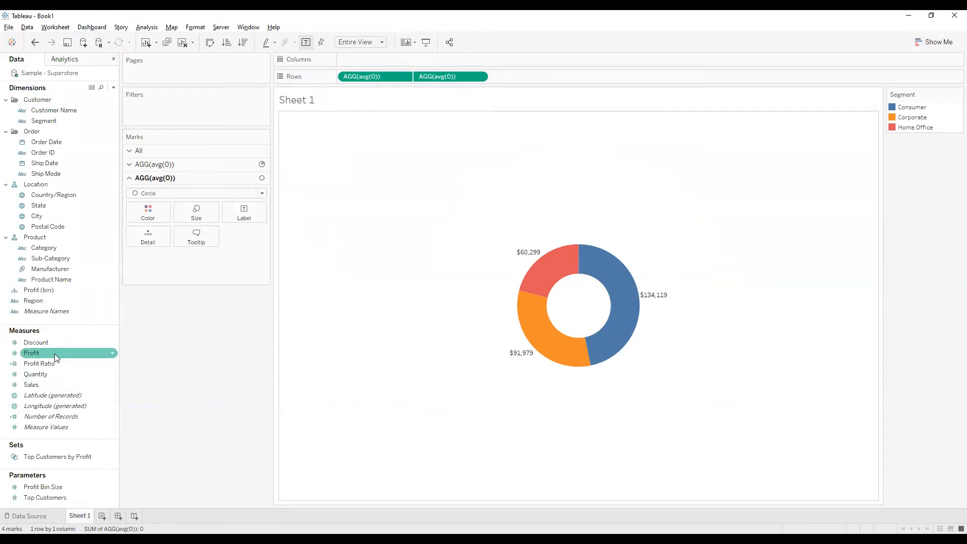
left_click_drag(54, 353, 246, 214)
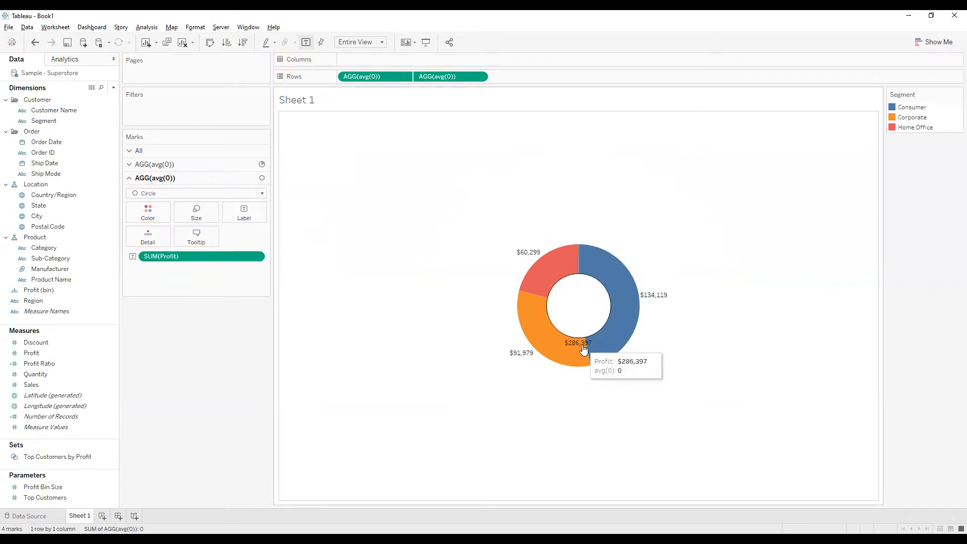
left_click(244, 219)
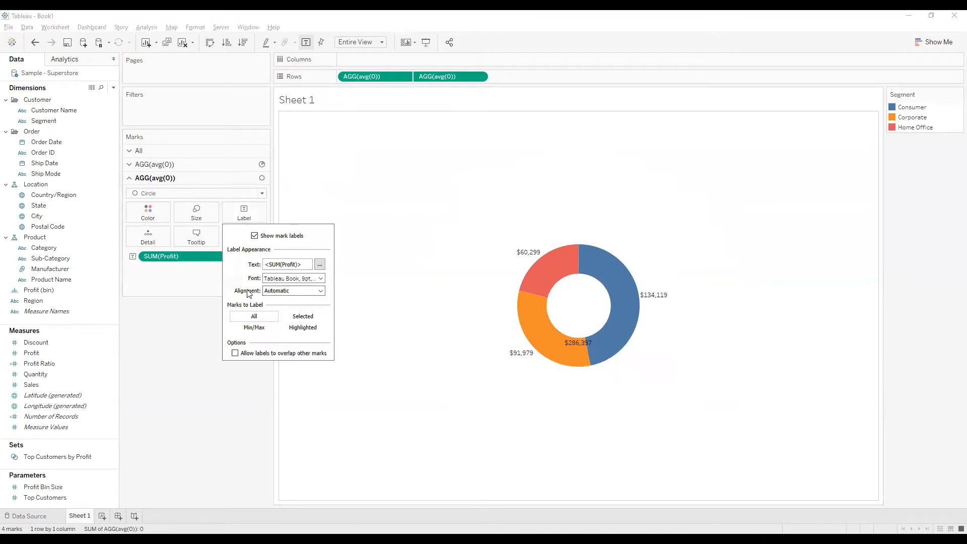
left_click(269, 292)
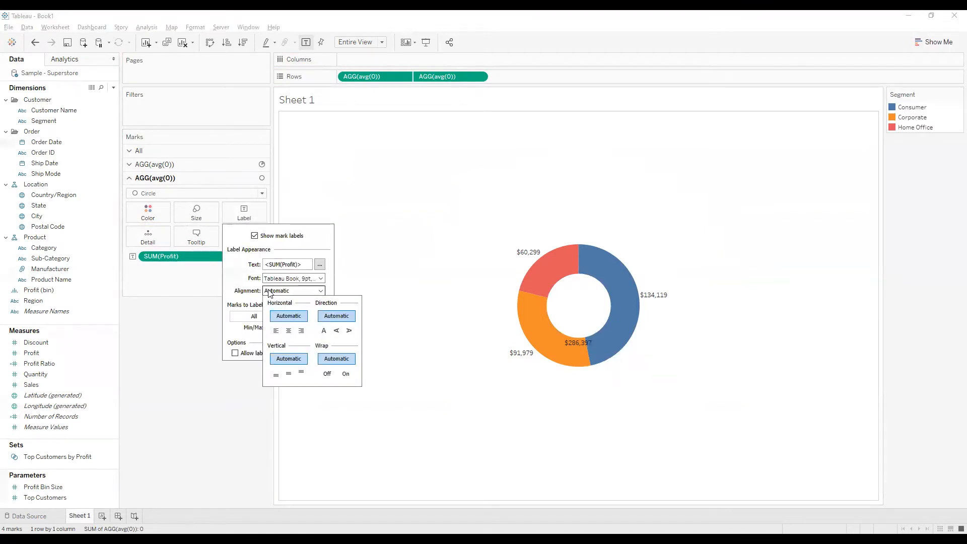
left_click(287, 332)
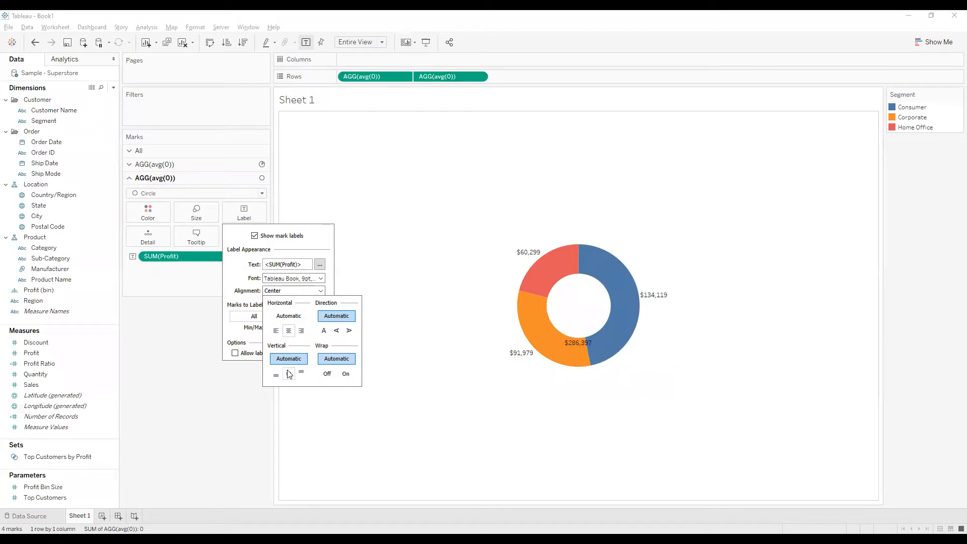
left_click(288, 373)
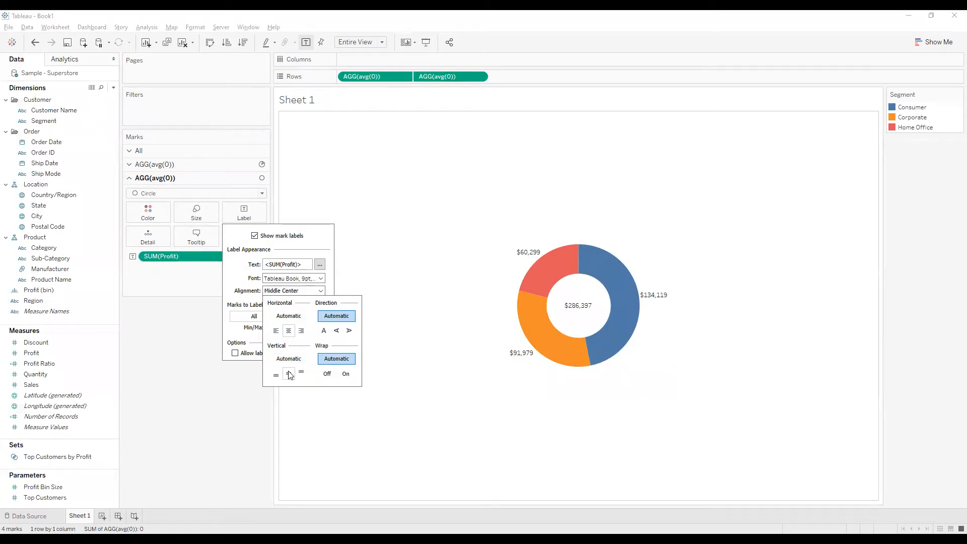
left_click(378, 422)
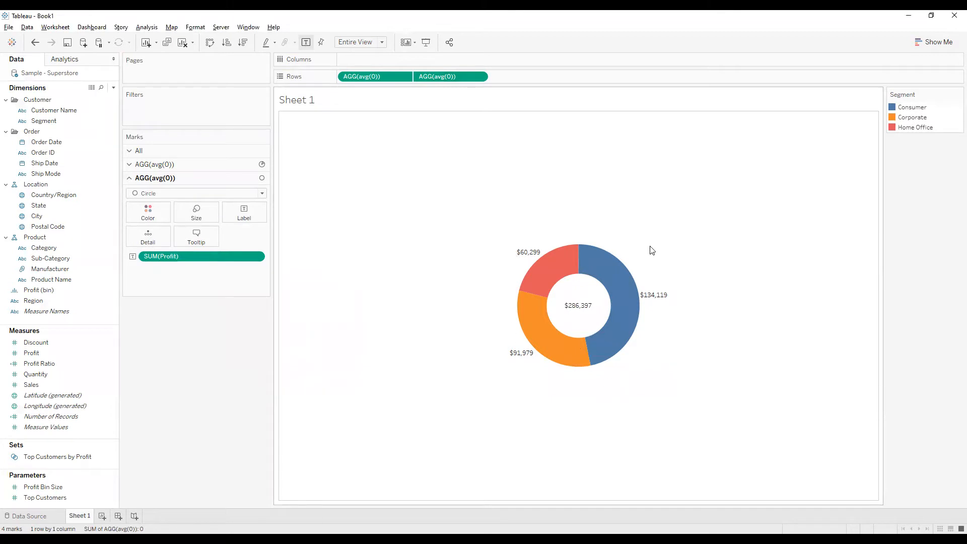
mouse_move(588, 332)
Step: On a new worksheet, build a vertical bar chart of Sales by Sub-Category, sorted in descending order of sales
left_click(103, 516)
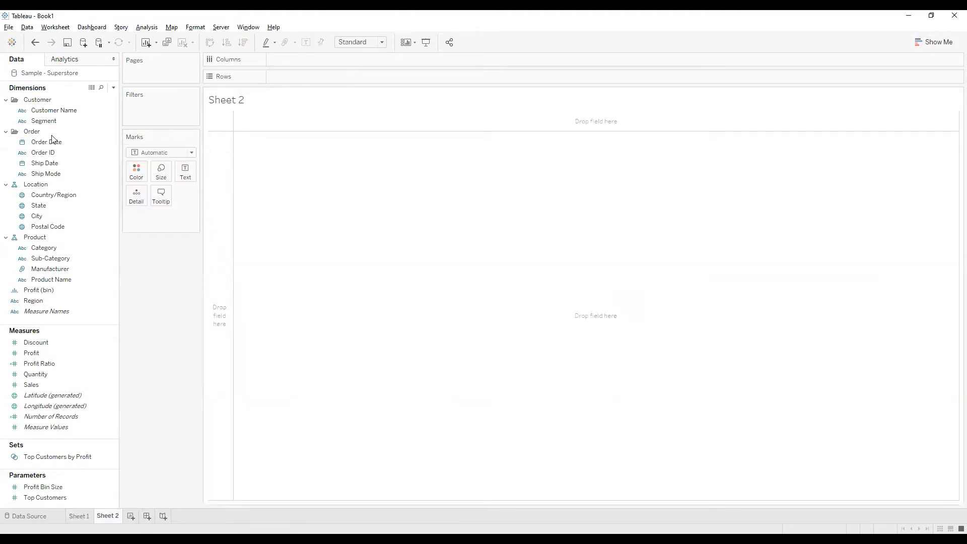
left_click_drag(201, 183, 248, 179)
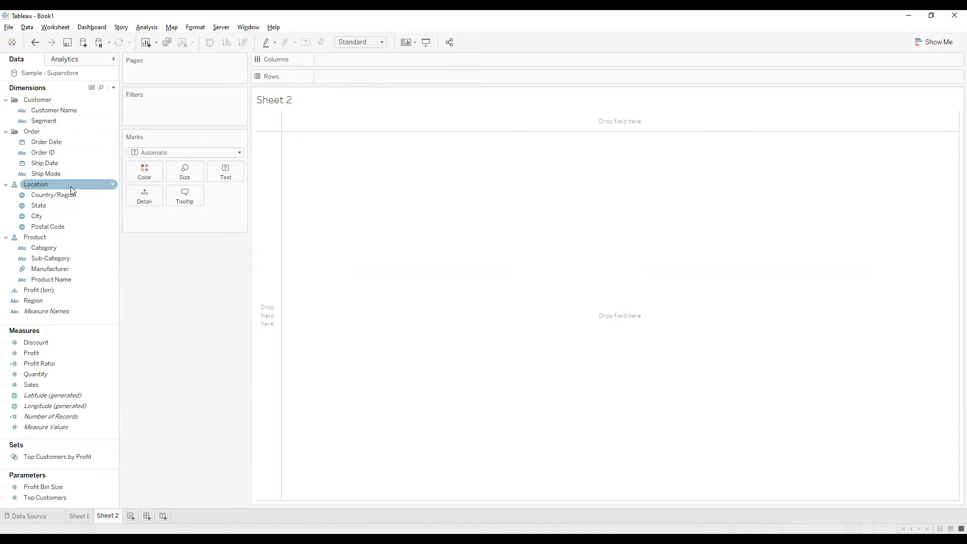
left_click_drag(67, 258, 343, 74)
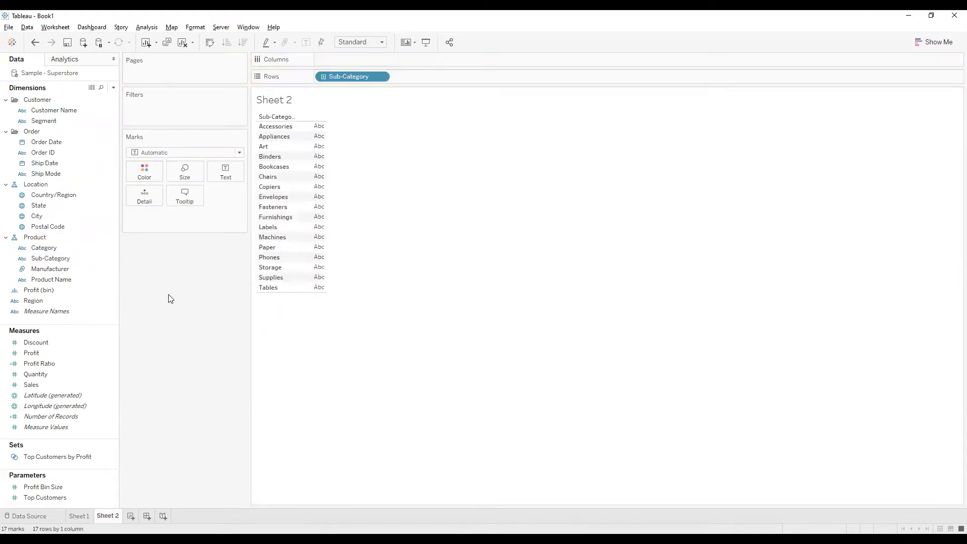
left_click_drag(44, 377, 359, 60)
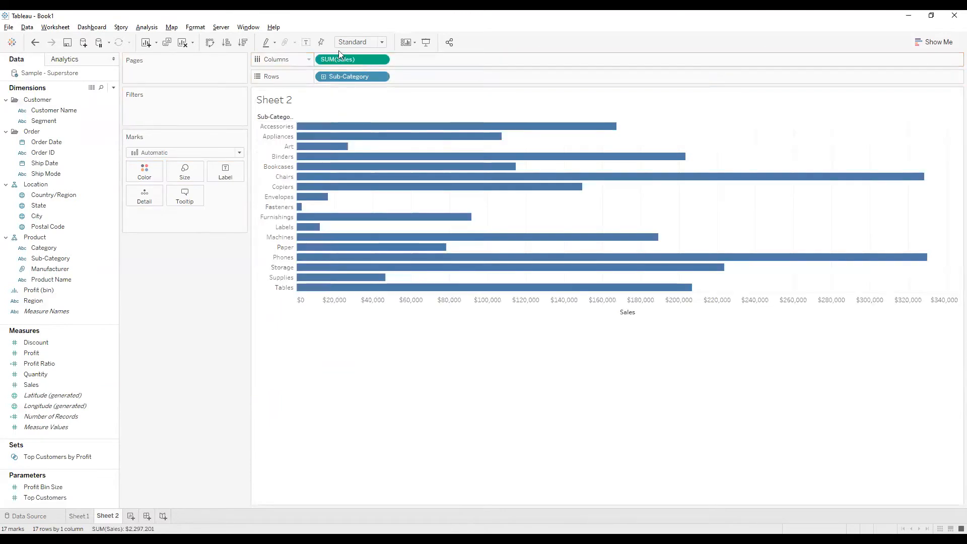
left_click(210, 44)
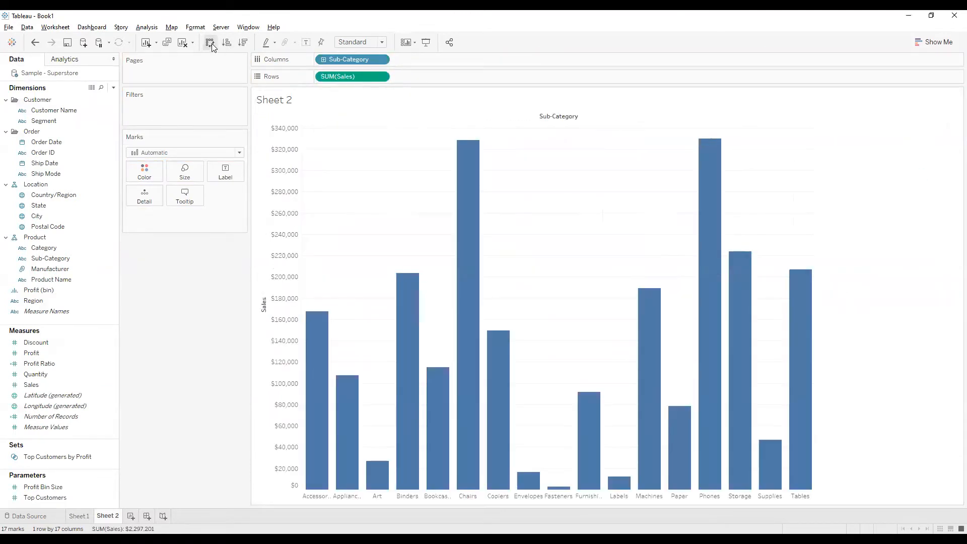
left_click(245, 44)
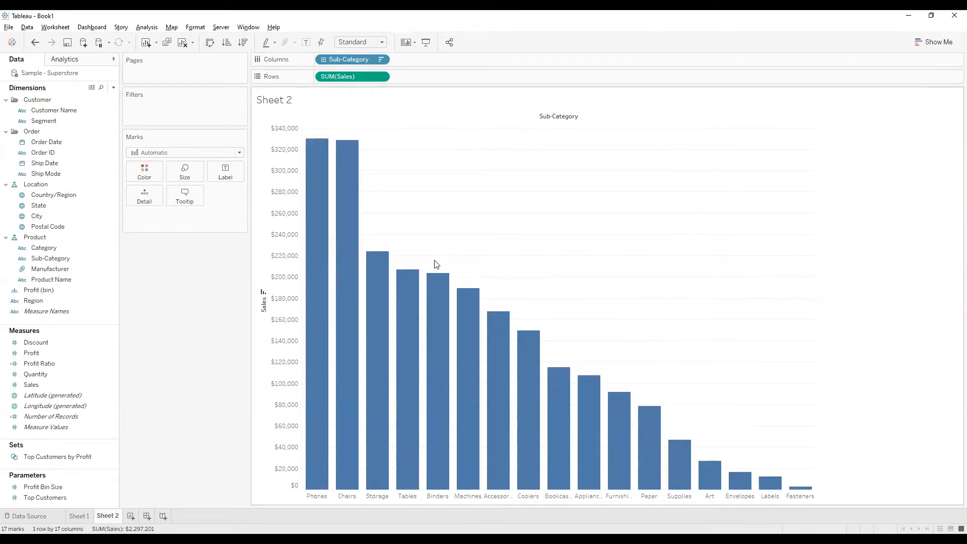
Step: Apply the Running Total quick table calculation to SUM(Sales) on Rows
left_click(380, 77)
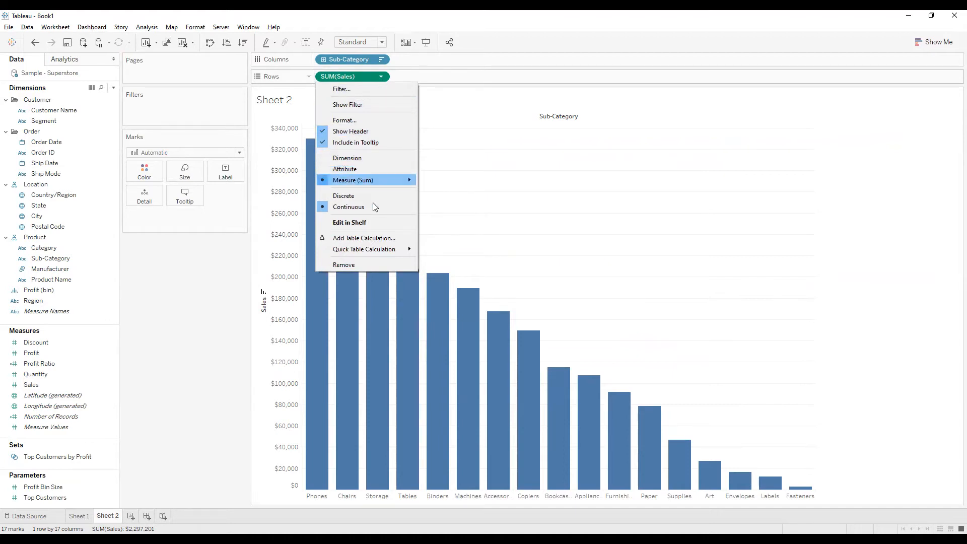
mouse_move(376, 251)
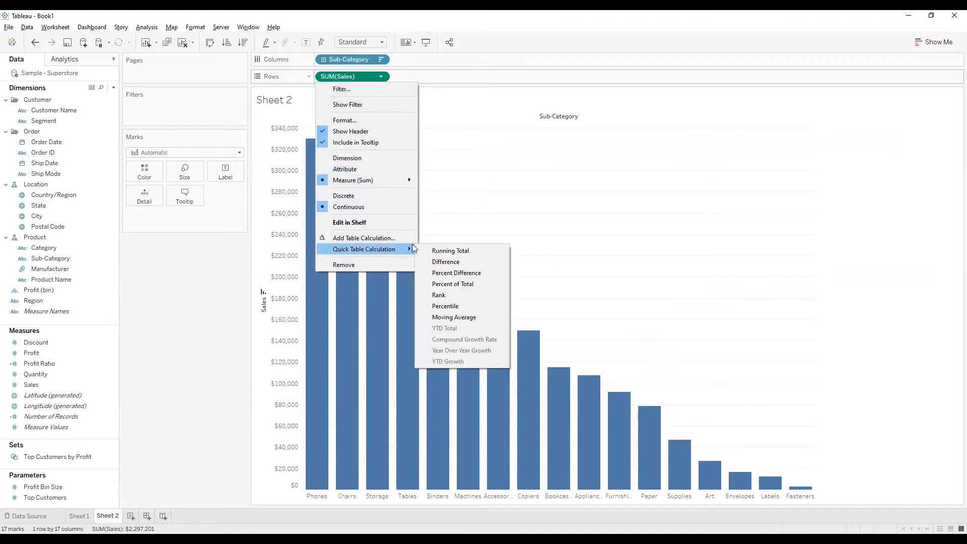
left_click(447, 251)
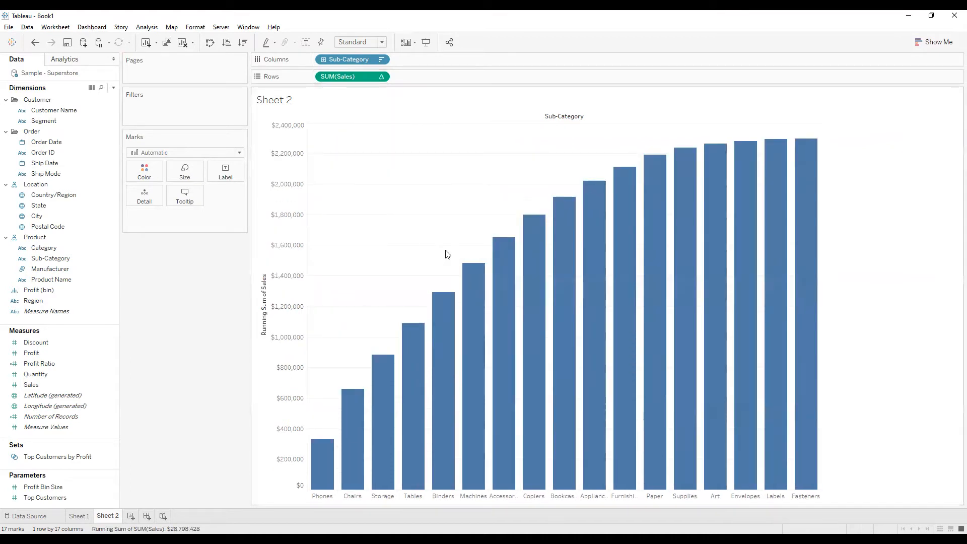
mouse_move(592, 272)
Step: Change the mark type of the running total chart to Gantt Bar
left_click(196, 153)
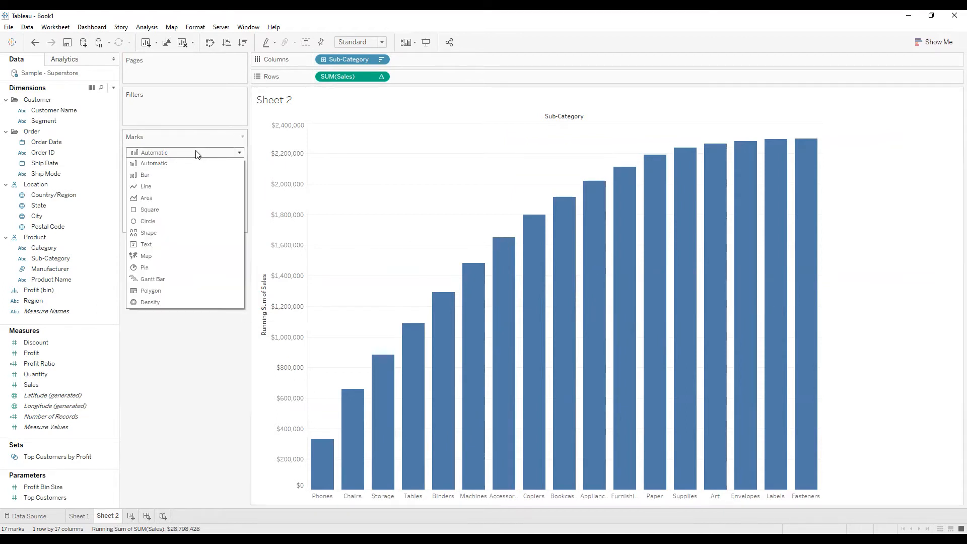
left_click(157, 278)
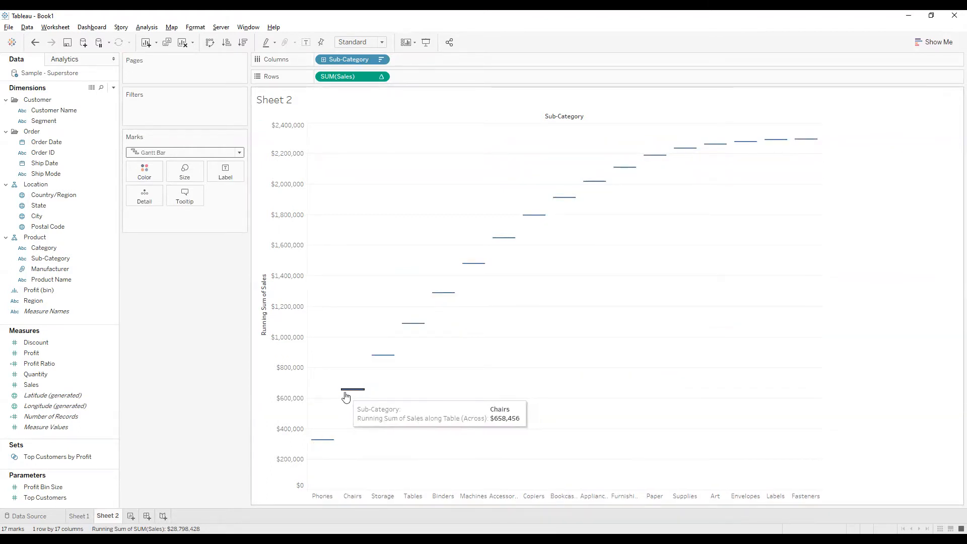
mouse_move(322, 443)
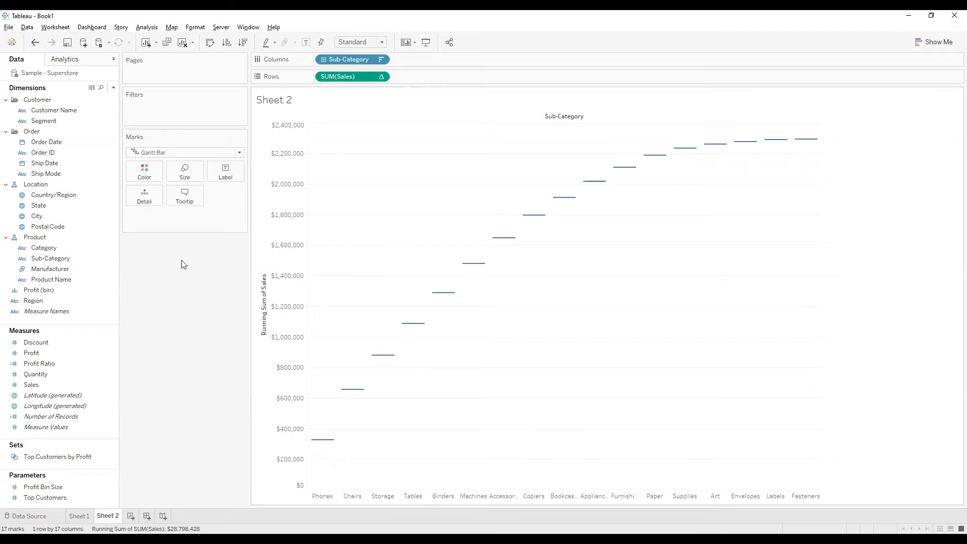
Step: Size the Gantt bars by the negated sales, -SUM([Sales]), and color them by Sales to complete the waterfall chart
left_click(97, 385)
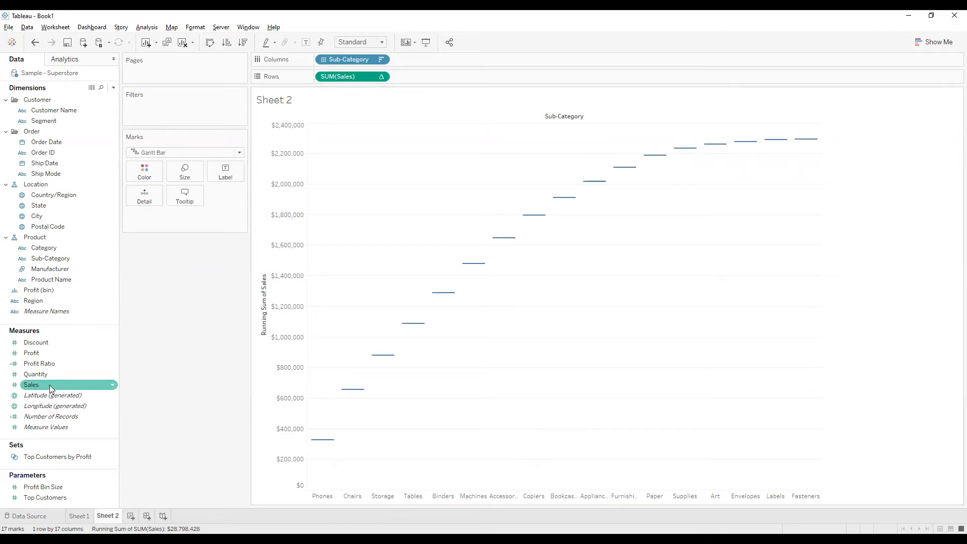
left_click_drag(49, 385, 184, 175)
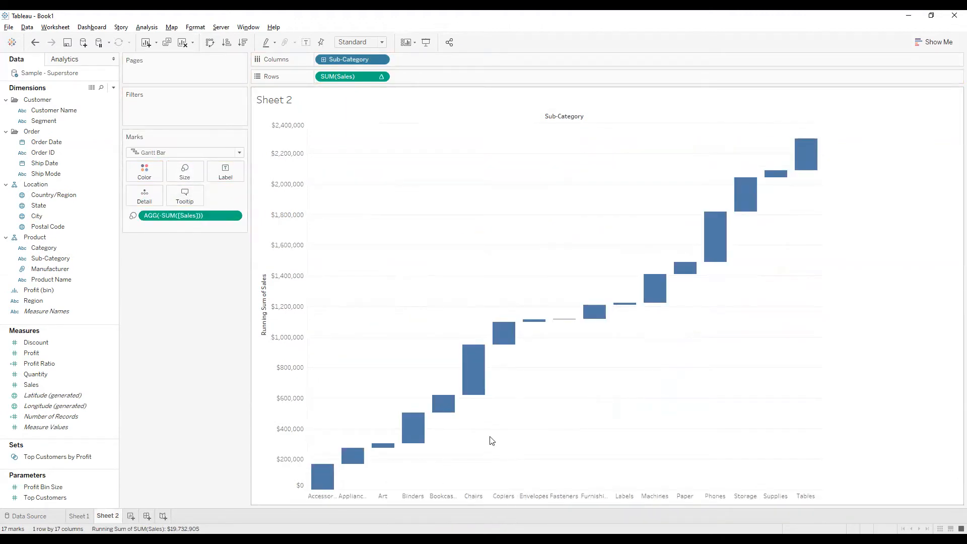
mouse_move(329, 475)
mouse_move(564, 326)
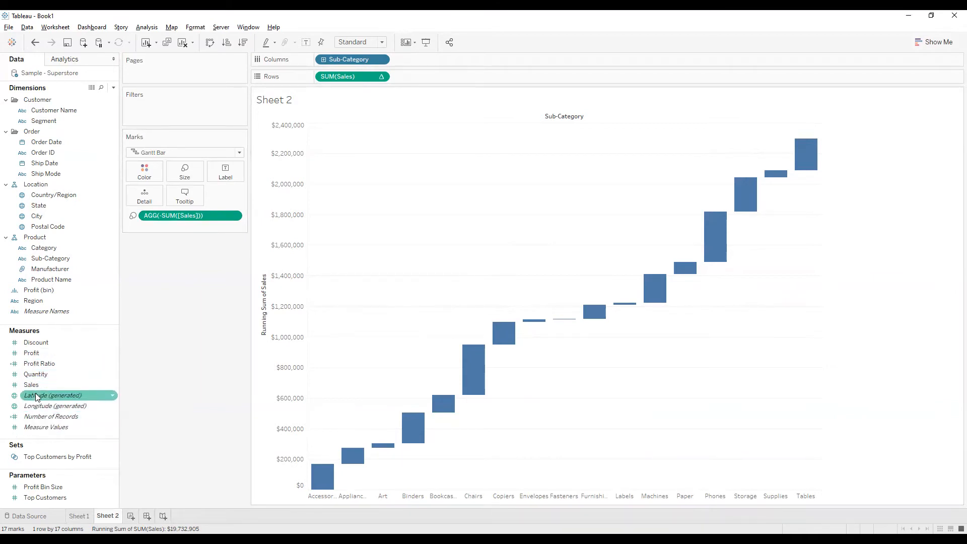
left_click_drag(31, 385, 146, 174)
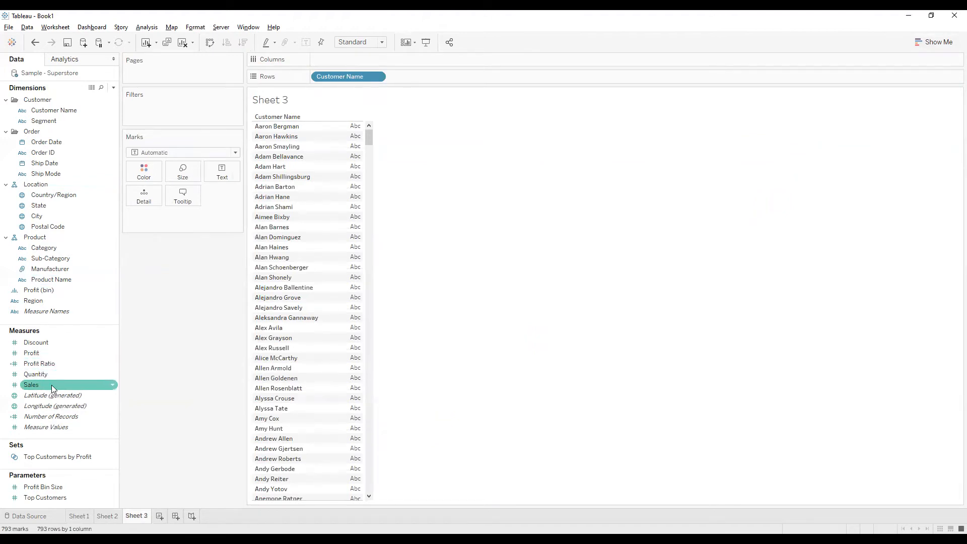
Step: Add Sales to Columns against Customer Name and sort the customers in descending order of sales
left_click_drag(51, 385, 334, 63)
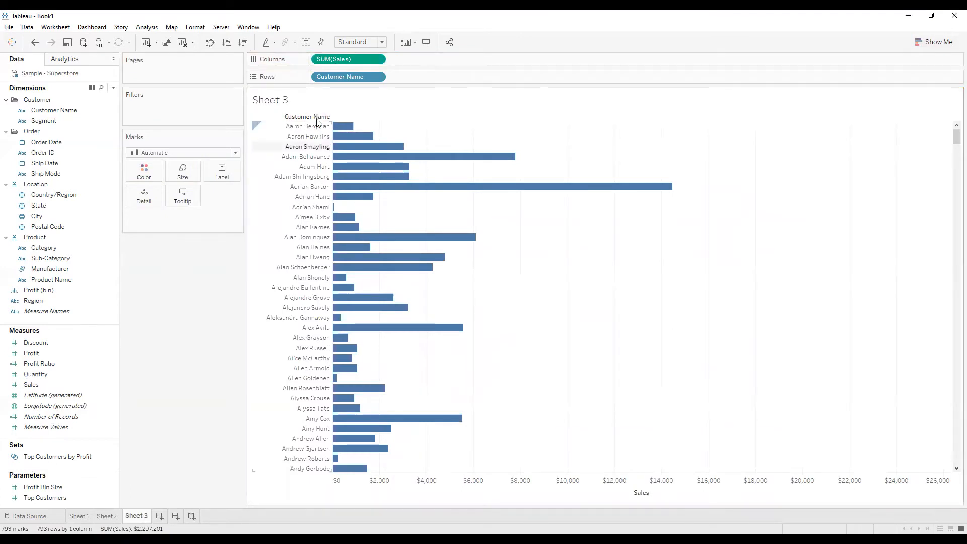
left_click(243, 44)
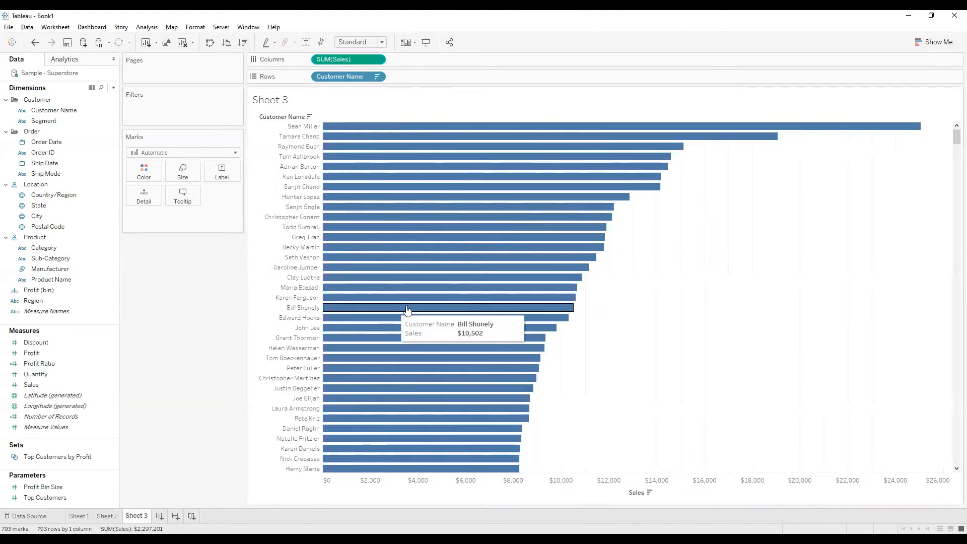
mouse_move(374, 224)
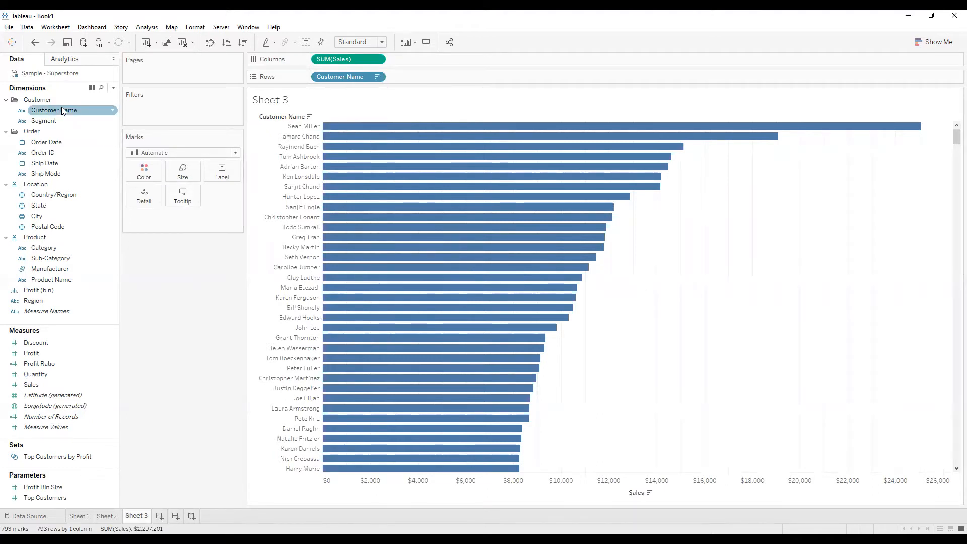
Step: Filter Customer Name to the top 10 customers by the sum of Sales
left_click_drag(63, 110, 171, 114)
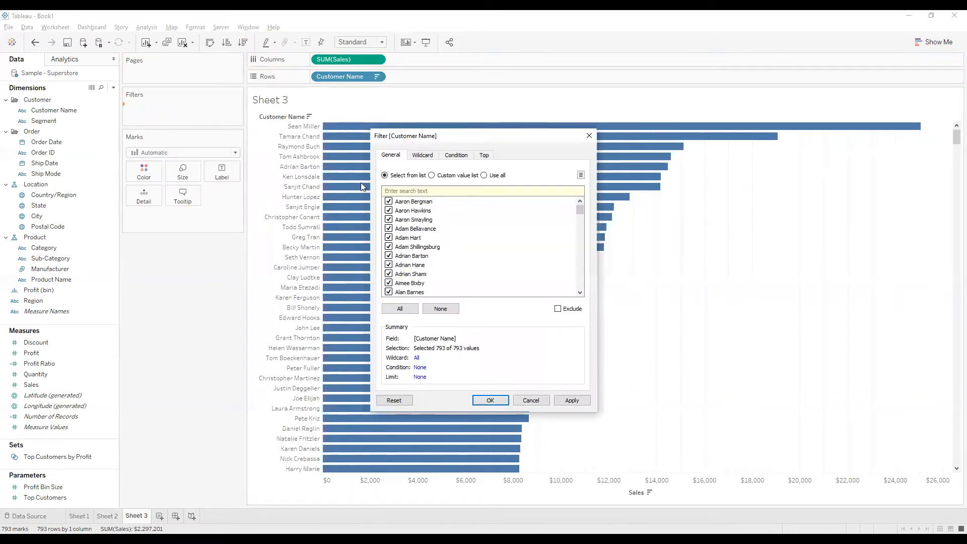
left_click(484, 159)
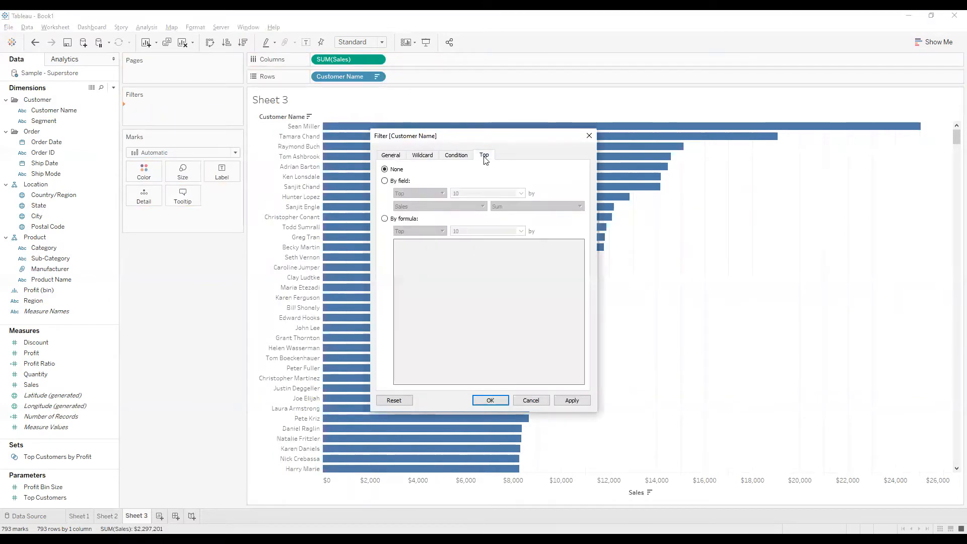
left_click(398, 182)
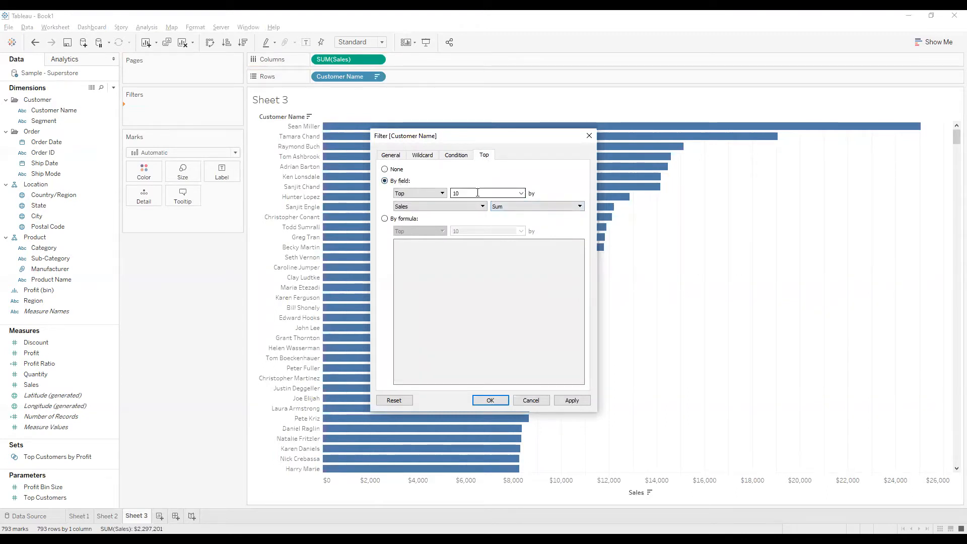
left_click_drag(477, 192, 453, 192)
left_click(474, 194)
left_click(429, 208)
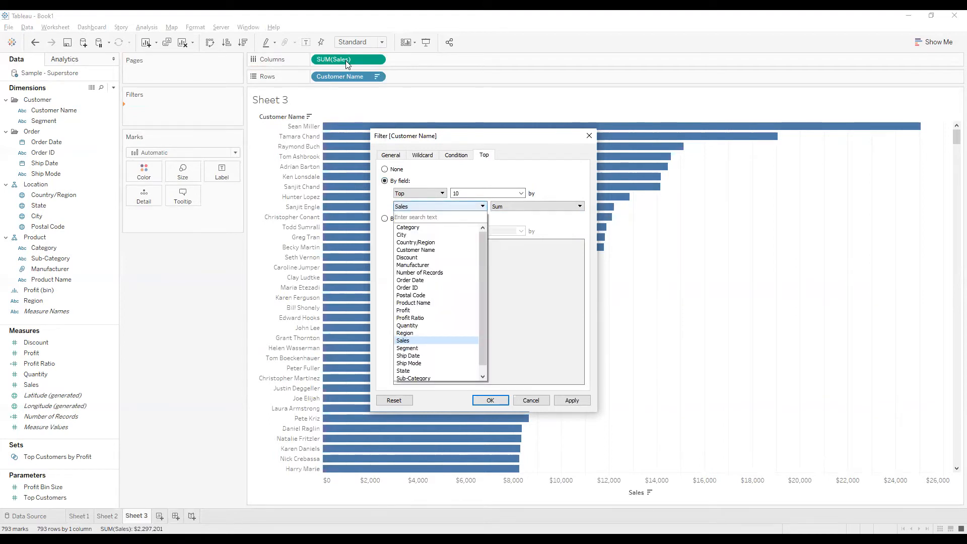
left_click(423, 341)
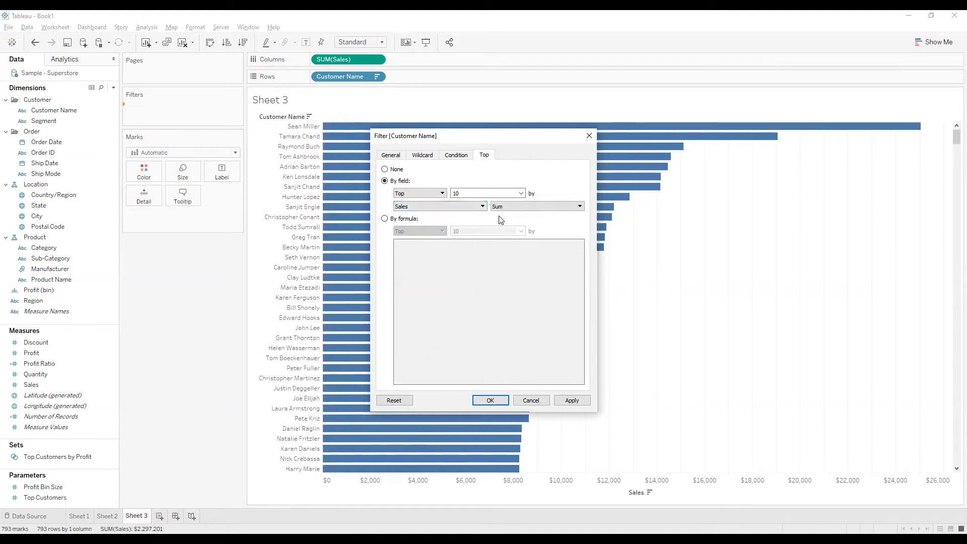
left_click(518, 210)
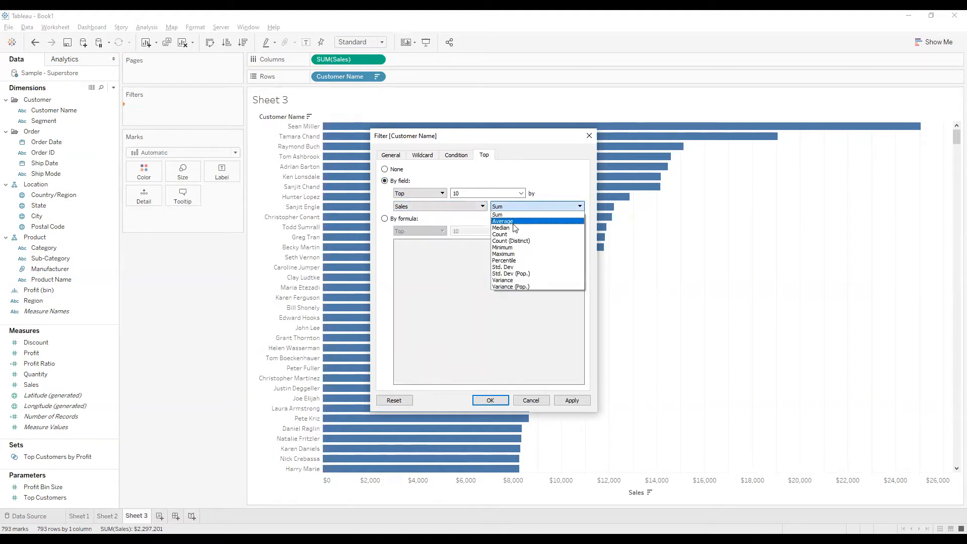
left_click(501, 215)
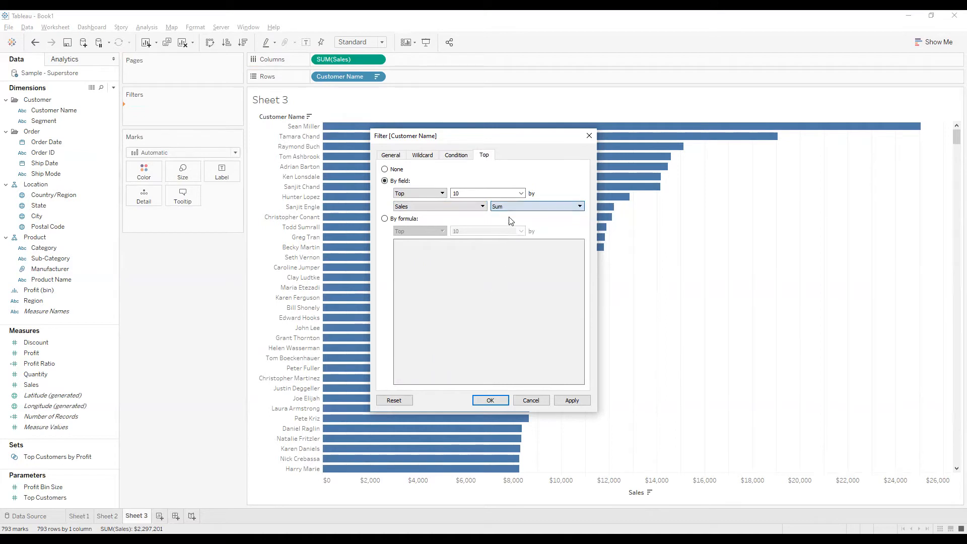
left_click(496, 403)
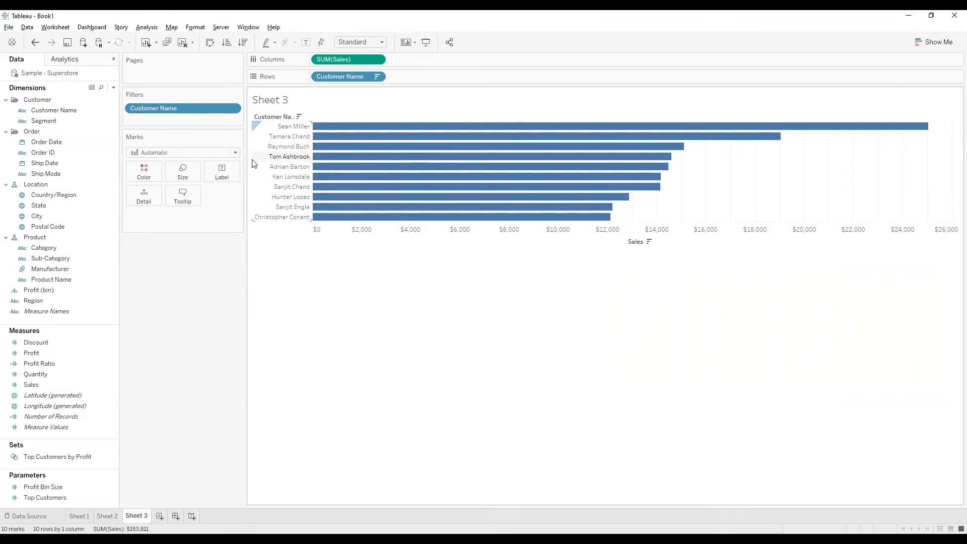
double_click(178, 109)
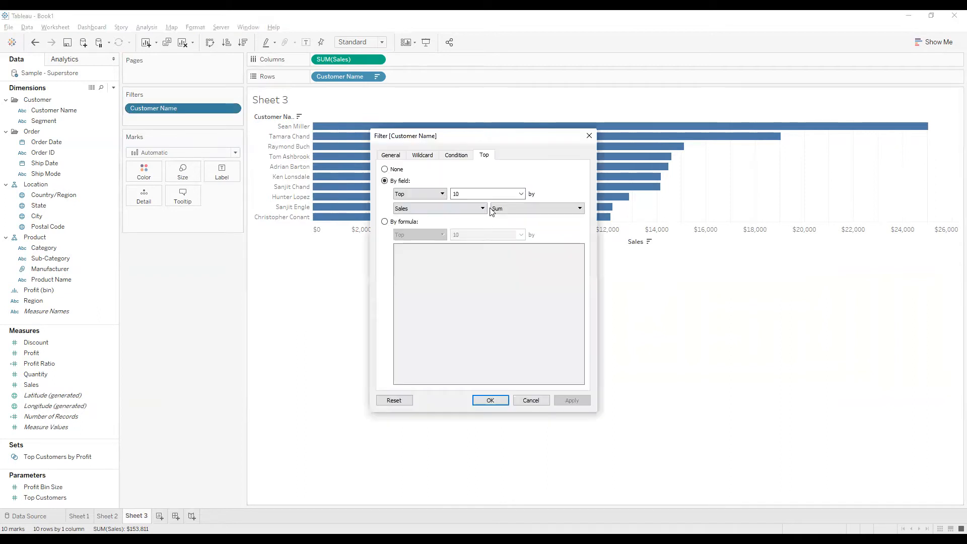
left_click_drag(468, 194, 447, 194)
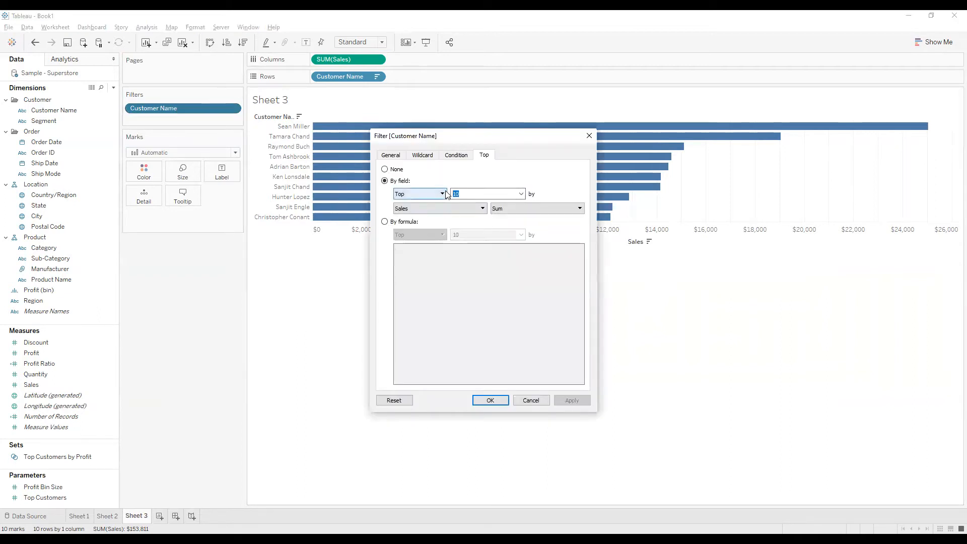
left_click(530, 399)
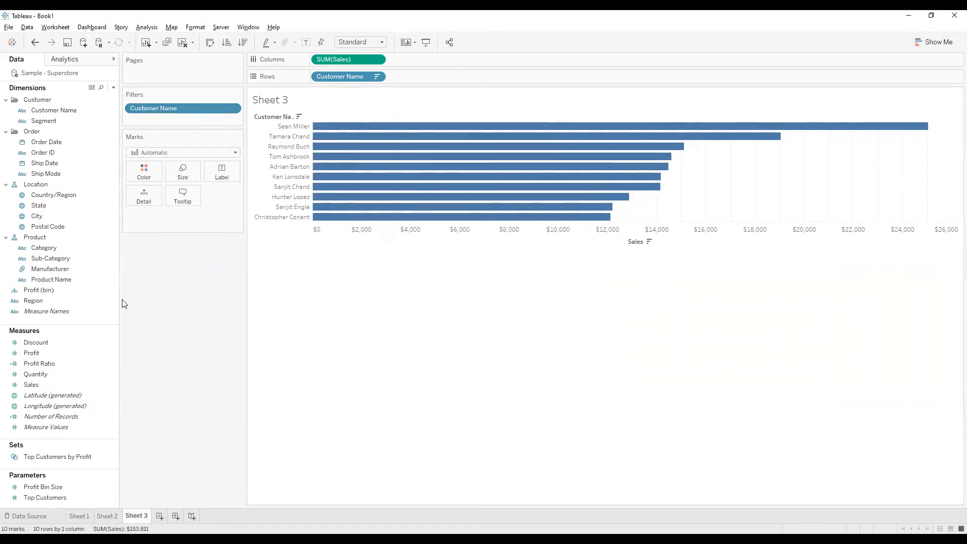
Step: Create an integer parameter named Top N with a current value of 5, allowing all values
mouse_move(91, 324)
left_mouse_down()
mouse_move(90, 302)
mouse_move(89, 324)
left_mouse_up()
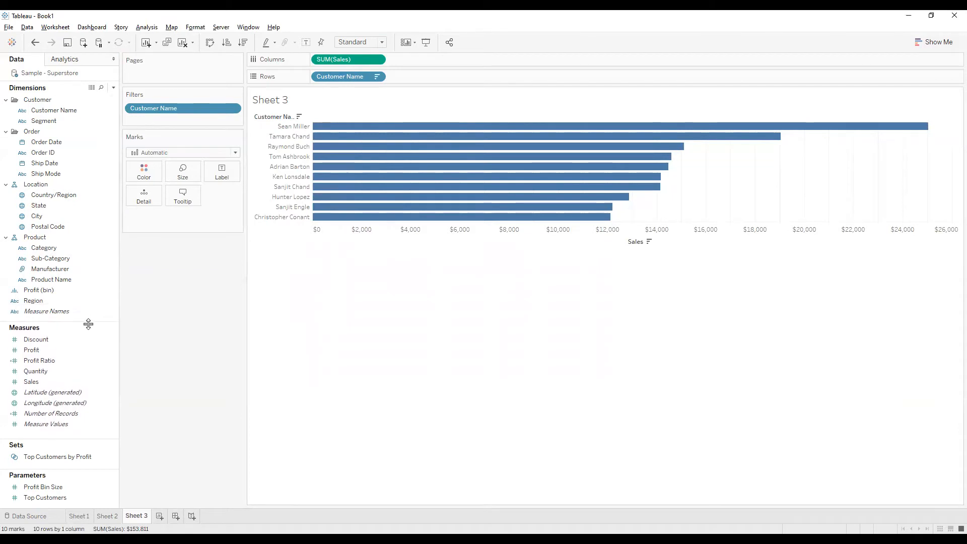
left_click(113, 88)
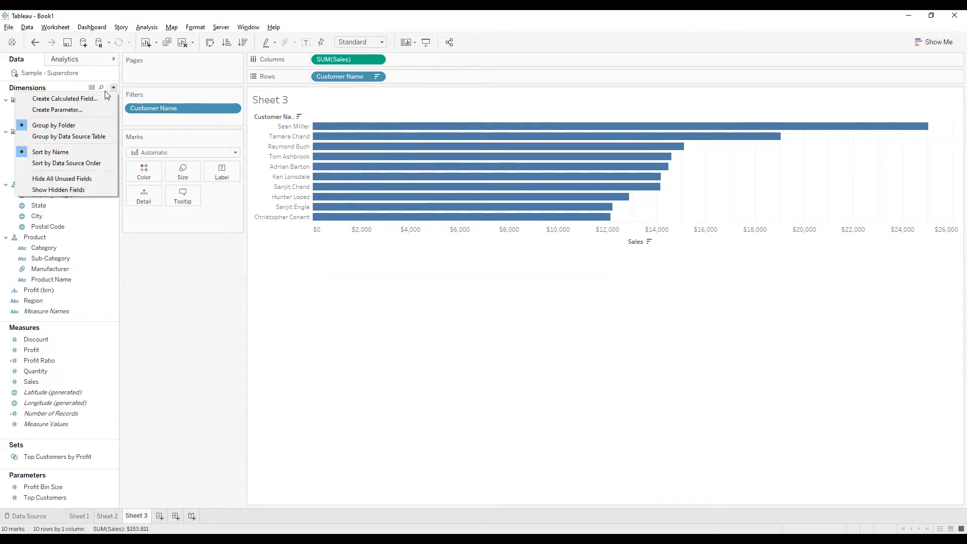
left_click(75, 109)
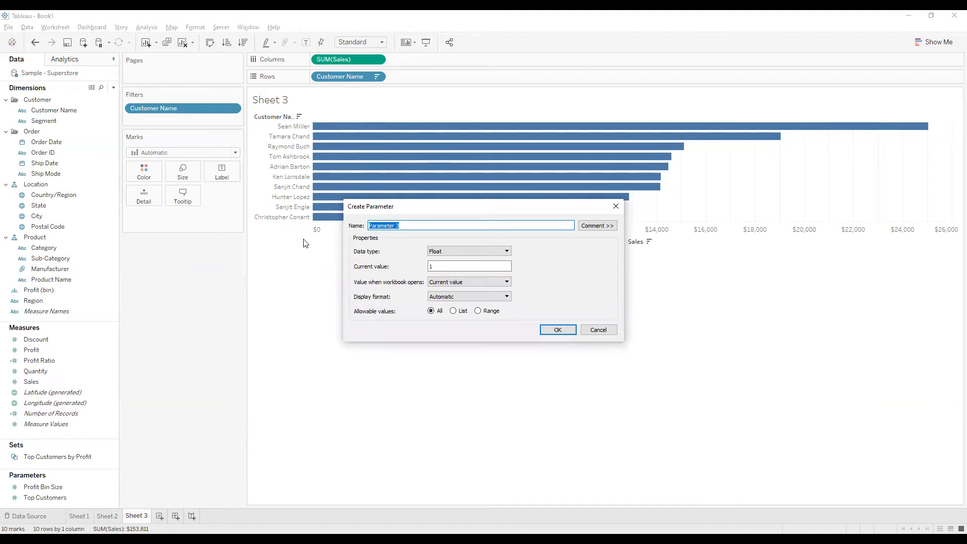
type("Top N")
left_click(458, 249)
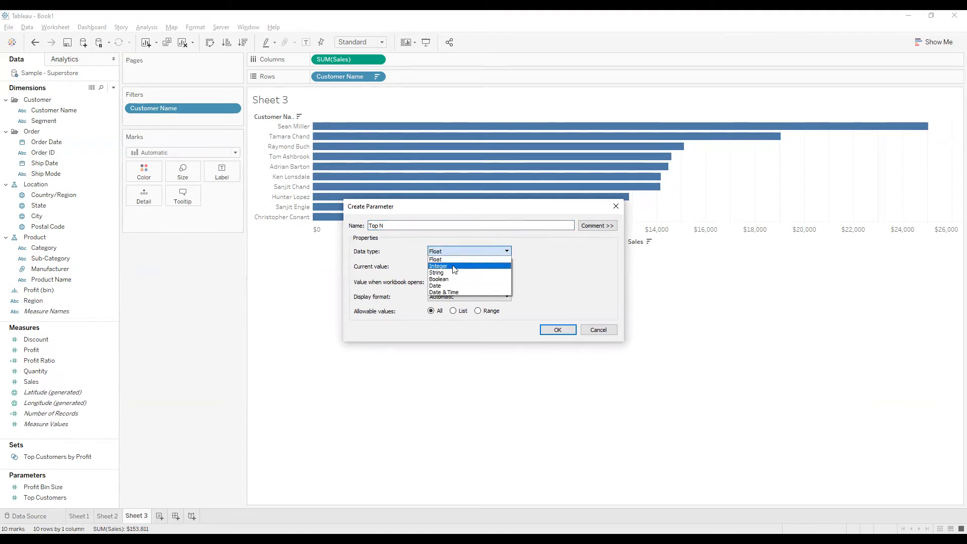
left_click(453, 266)
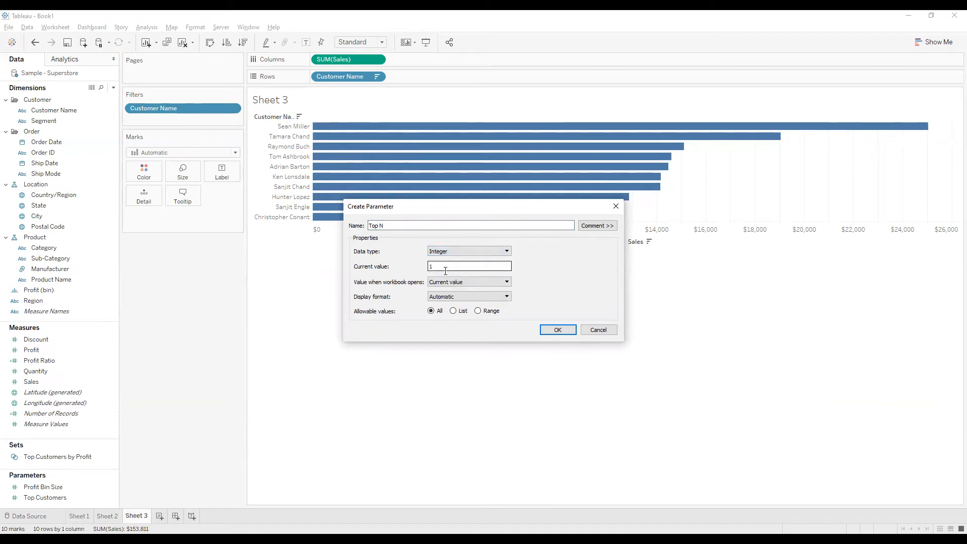
key("BackSpace")
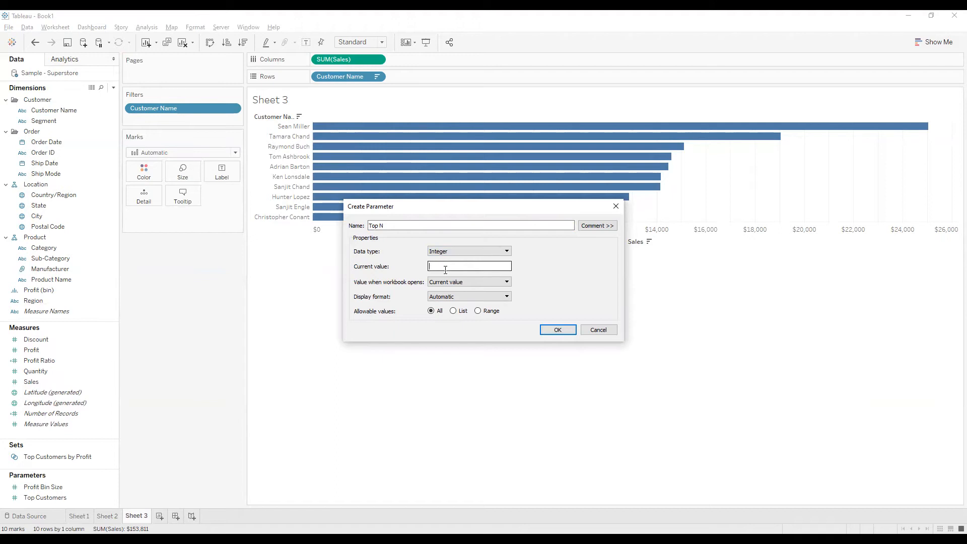
type("5")
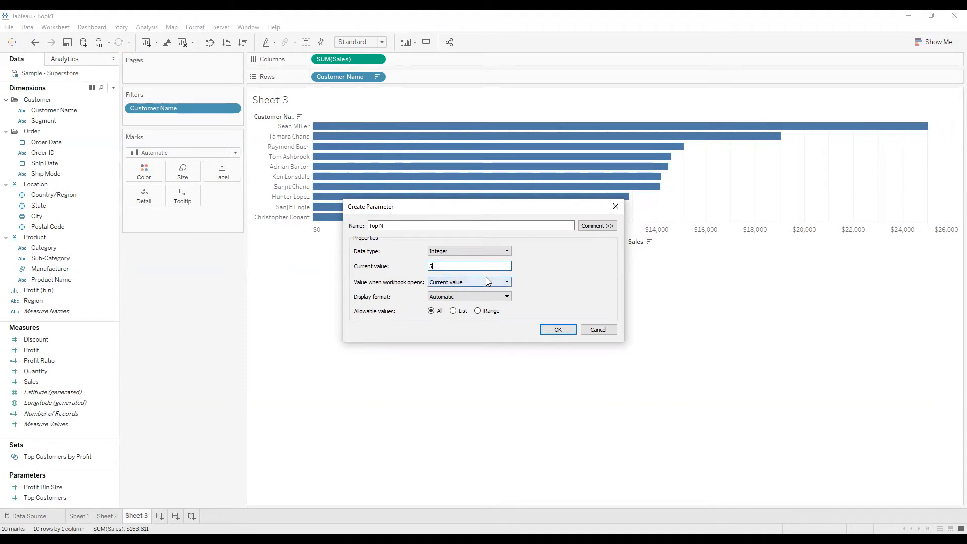
left_click(558, 329)
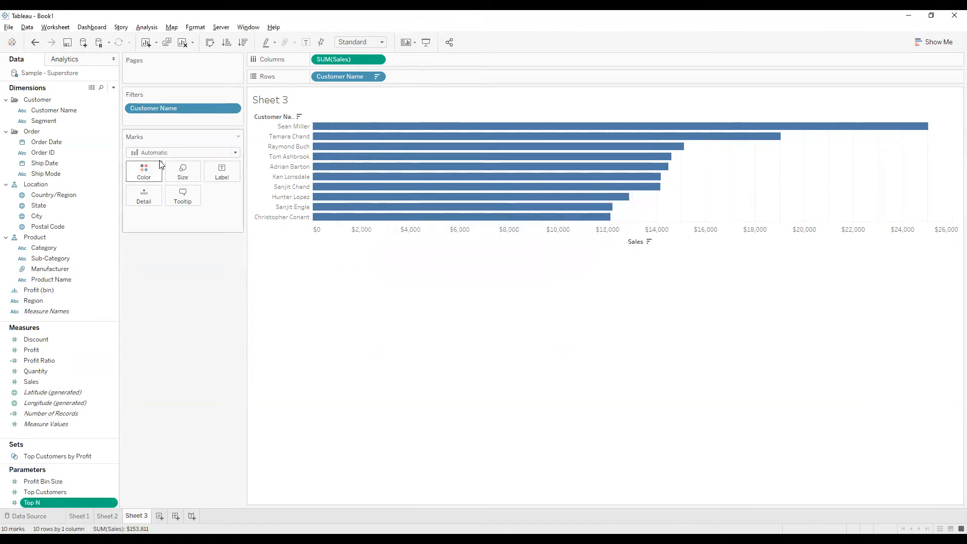
Step: Edit the Customer Name filter so its top limit by sum of Sales uses the Top N parameter
right_click(158, 108)
left_click(185, 116)
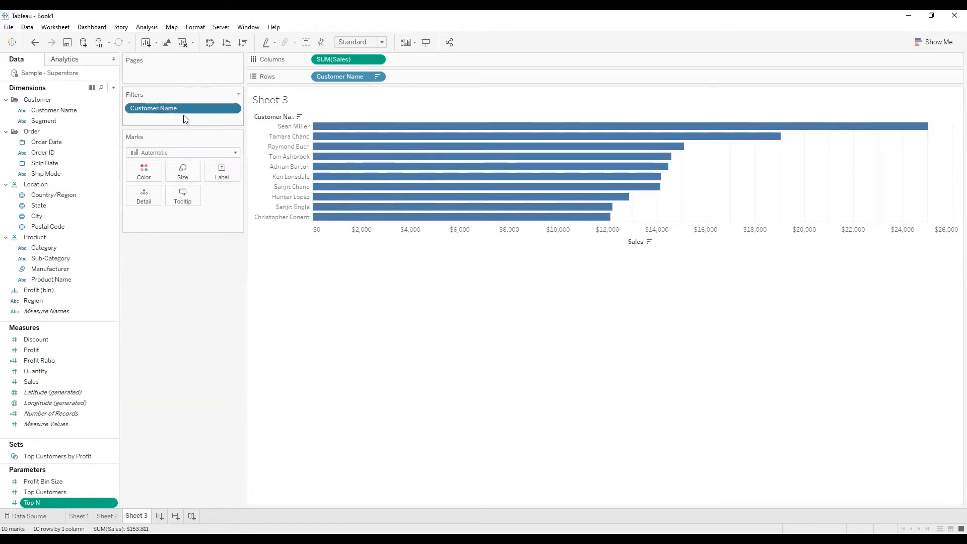
left_click(462, 194)
key("BackSpace")
key("BackSpace")
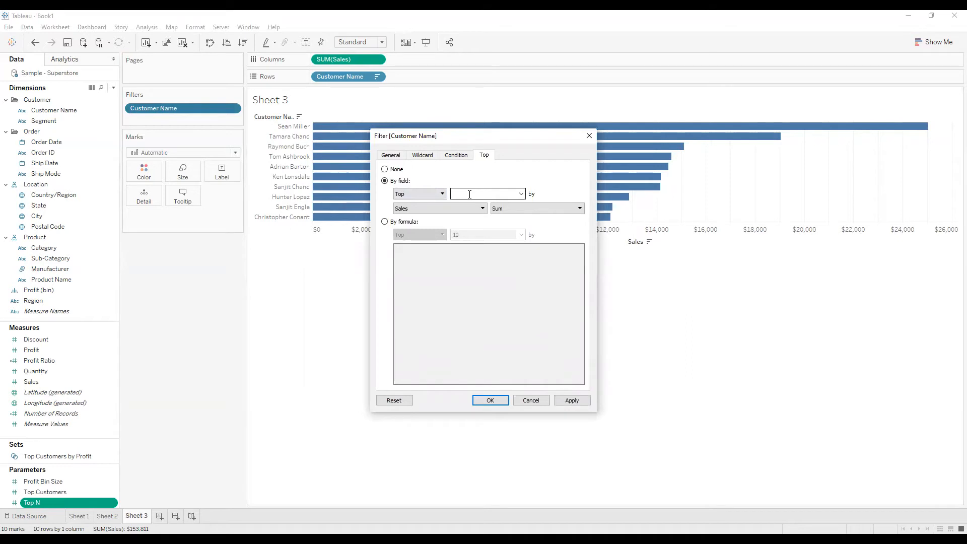
left_click(521, 194)
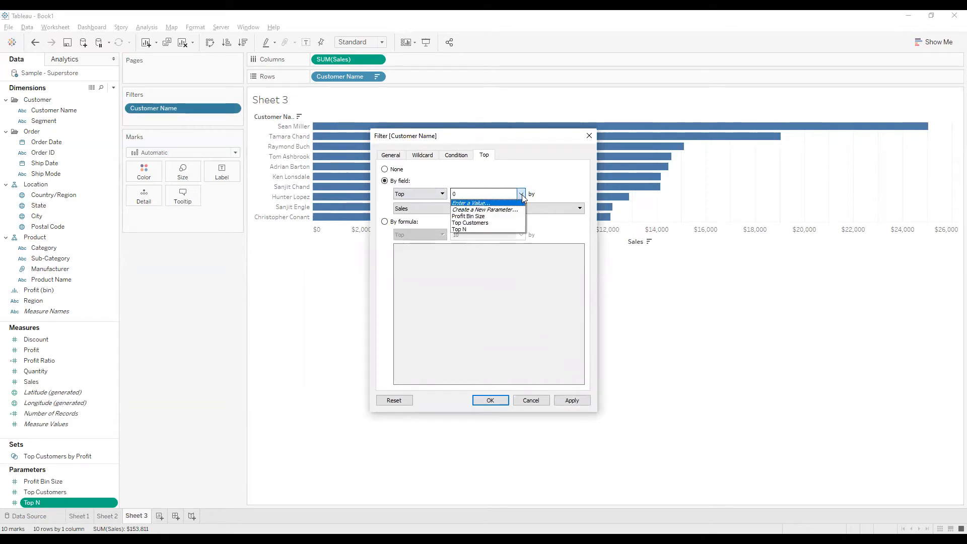
left_click(487, 229)
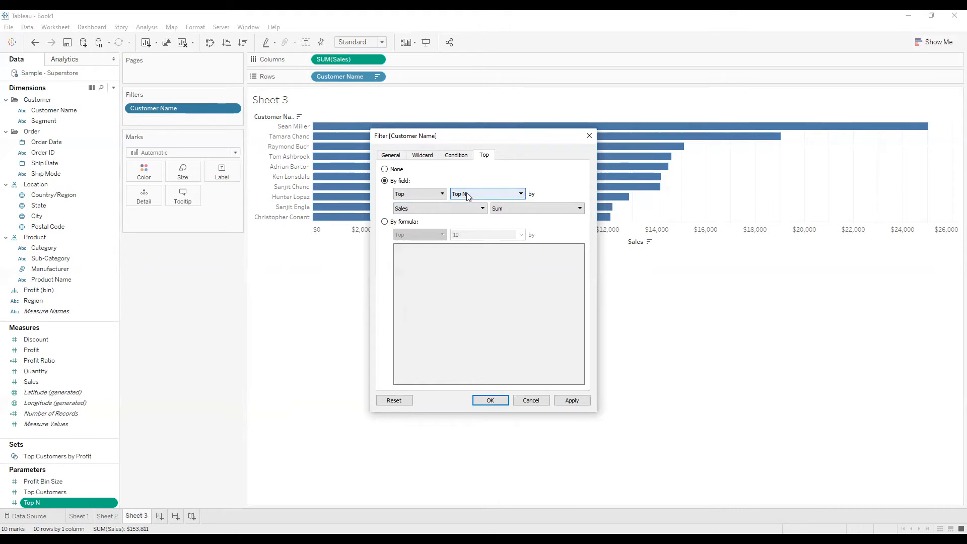
left_click(491, 401)
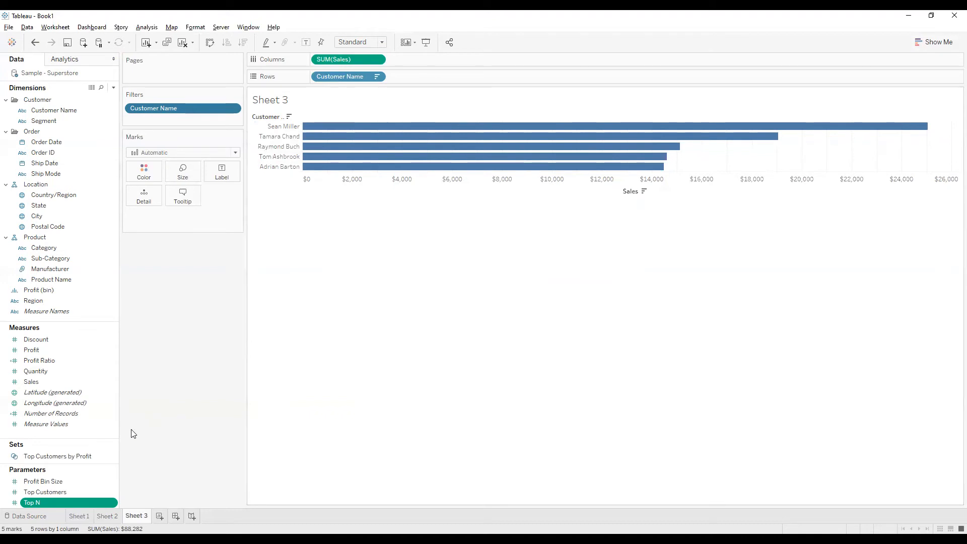
Step: Show the Top N parameter control on the worksheet and set its value to 15
right_click(43, 503)
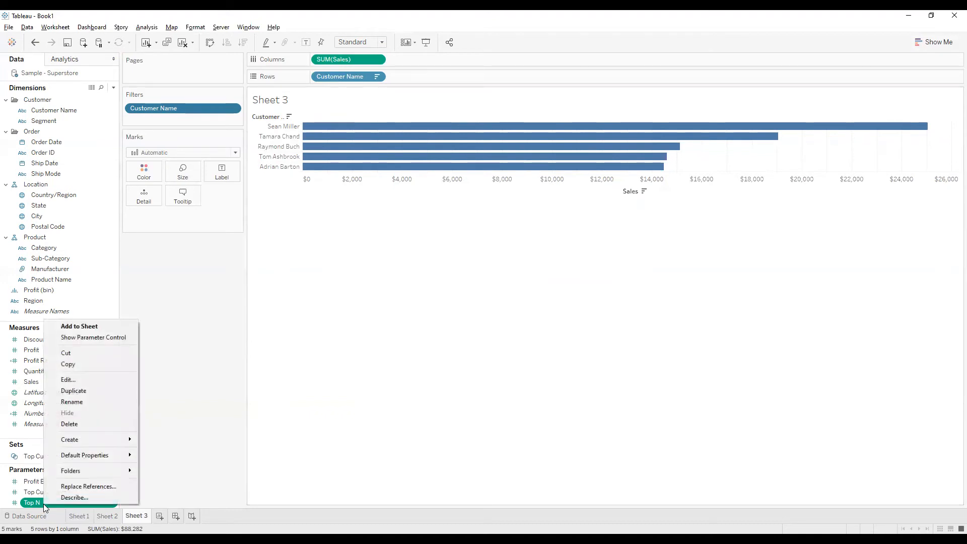
left_click(99, 337)
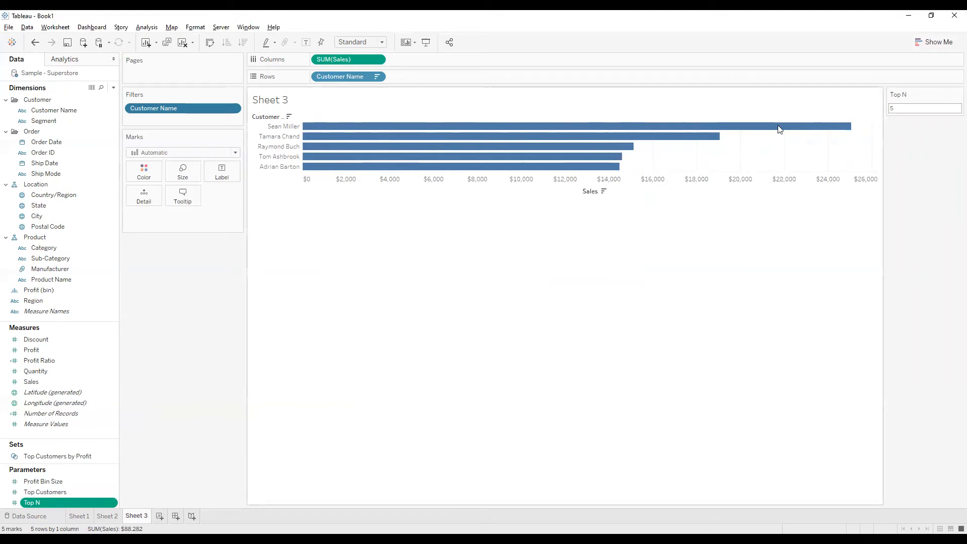
left_click(921, 105)
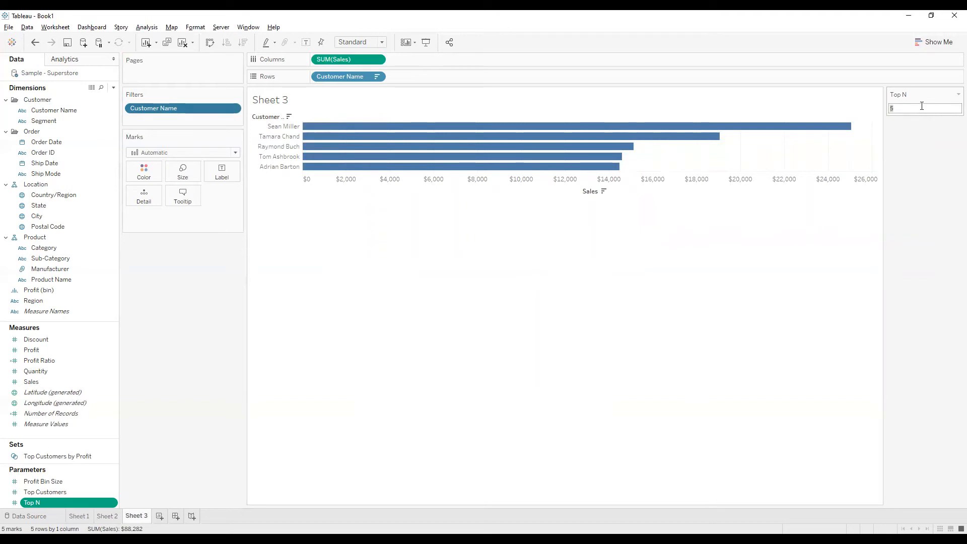
type("1")
key("Return")
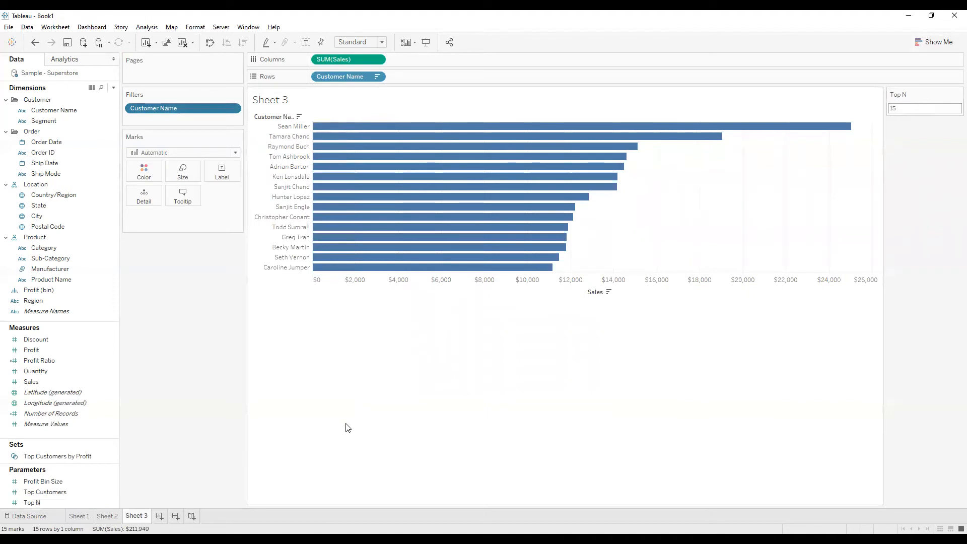
Step: Open the Top N parameter's definition to examine its current value, keeping its settings
right_click(63, 502)
left_click(102, 374)
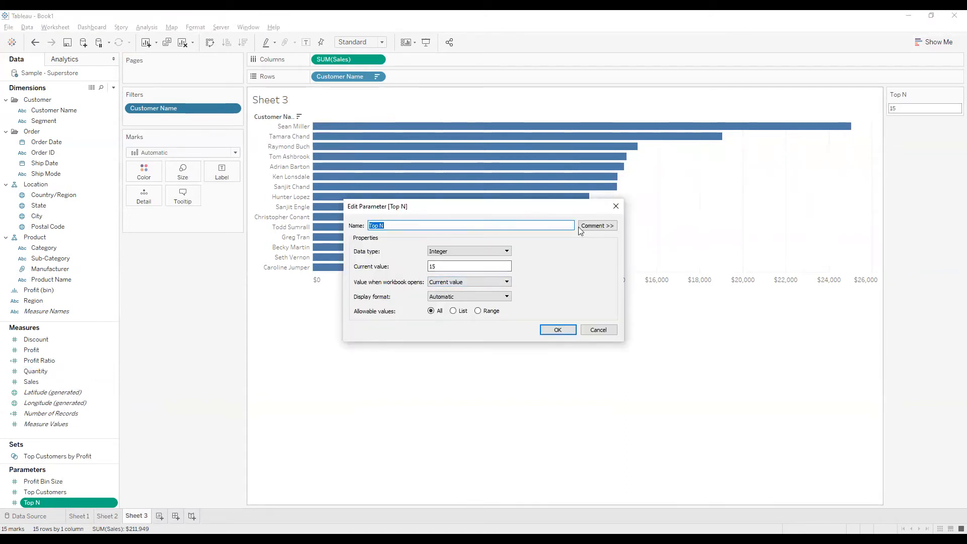
left_click(449, 264)
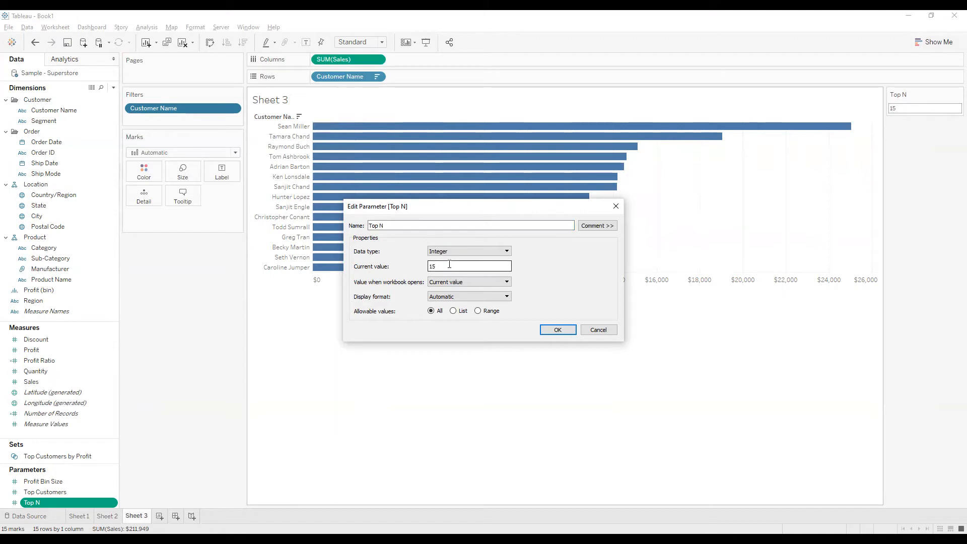
left_click(558, 330)
Step: Set the Top N parameter control's value to 12
left_click(902, 108)
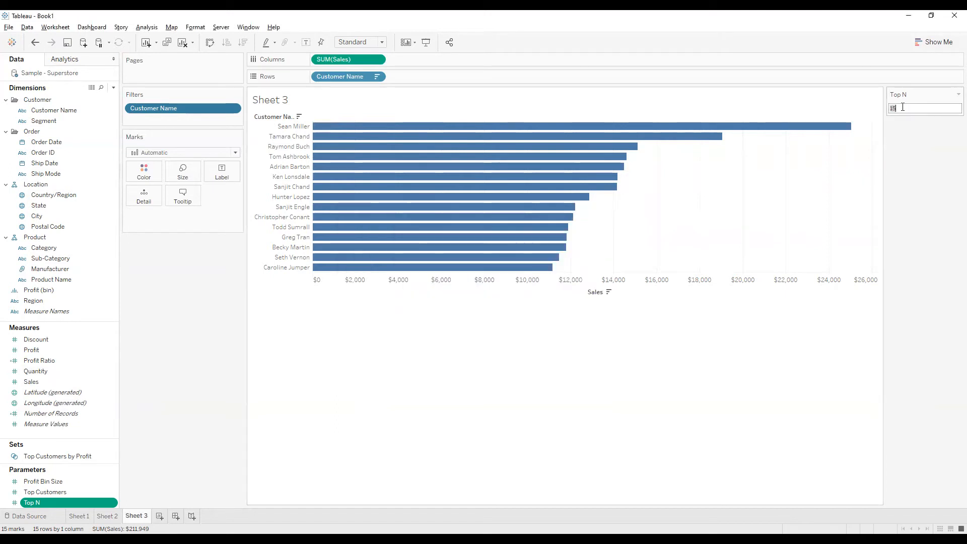
type("1")
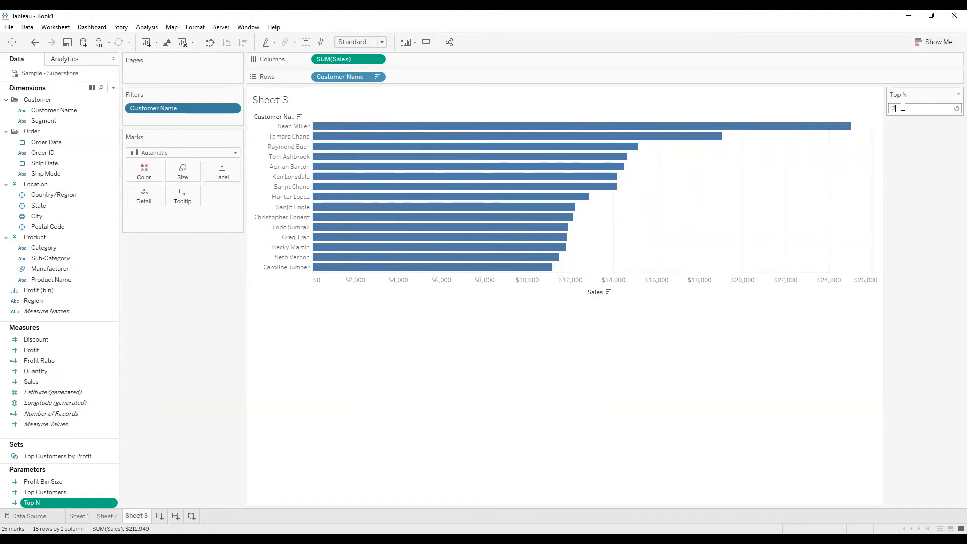
type("2")
key("Return")
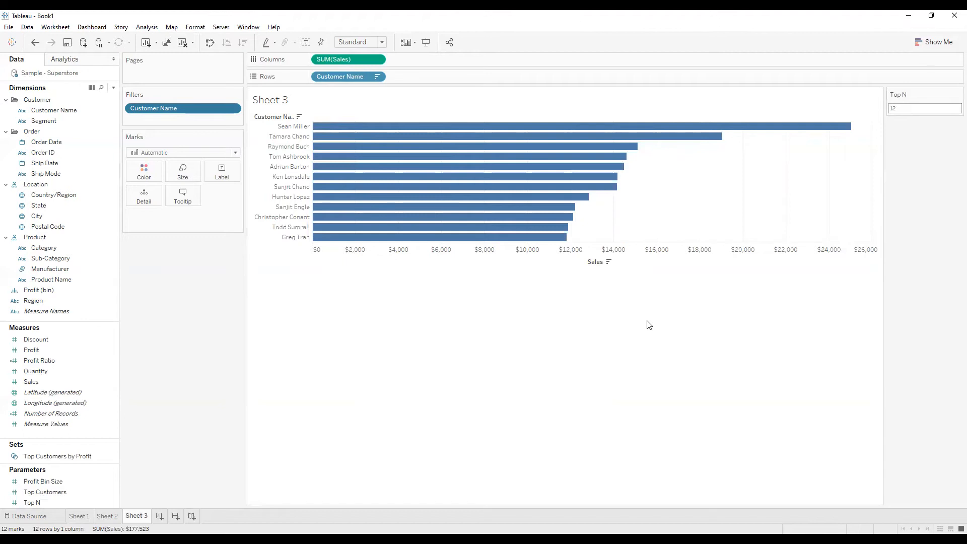
Step: Add a new worksheet, and widen its shelf cards area and the data pane
right_click(161, 515)
key("Escape")
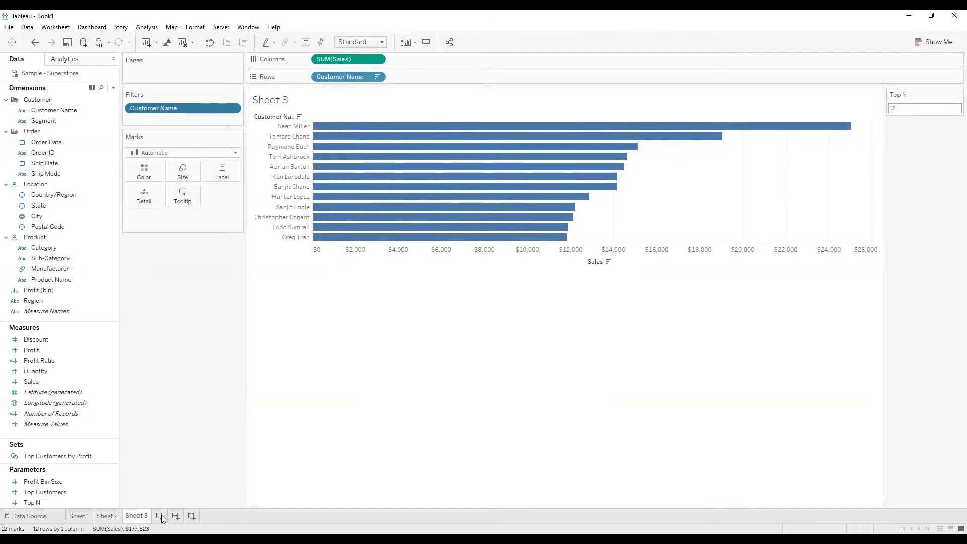
left_click(160, 515)
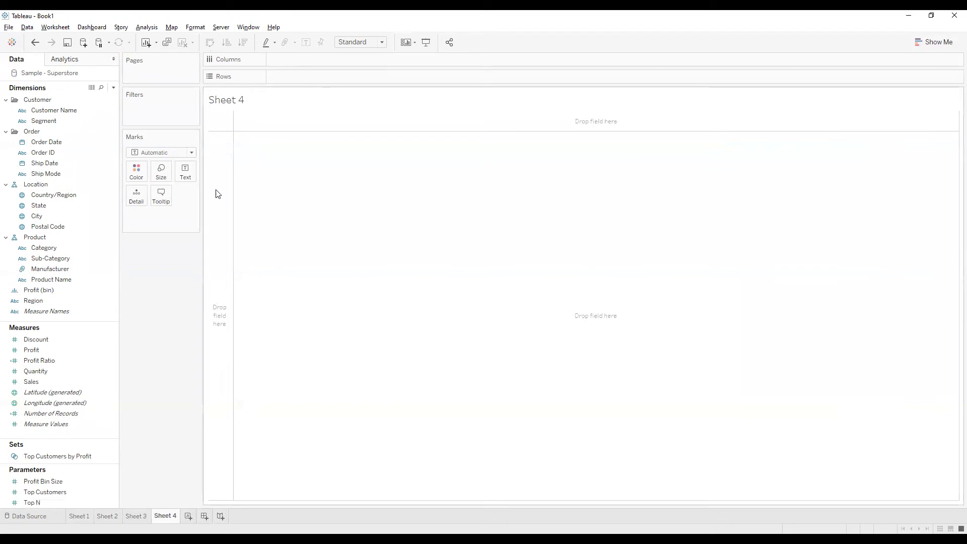
left_click_drag(202, 175, 273, 171)
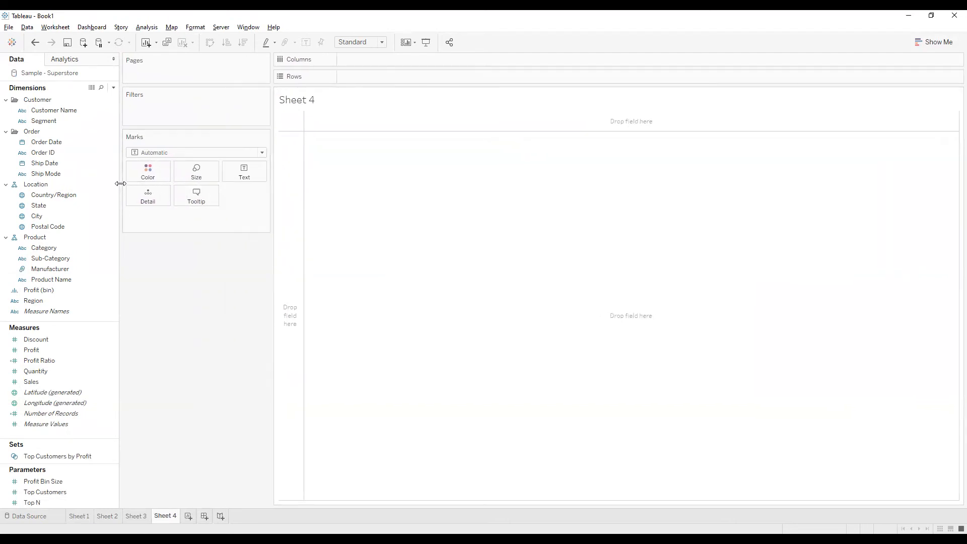
left_click_drag(120, 183, 200, 183)
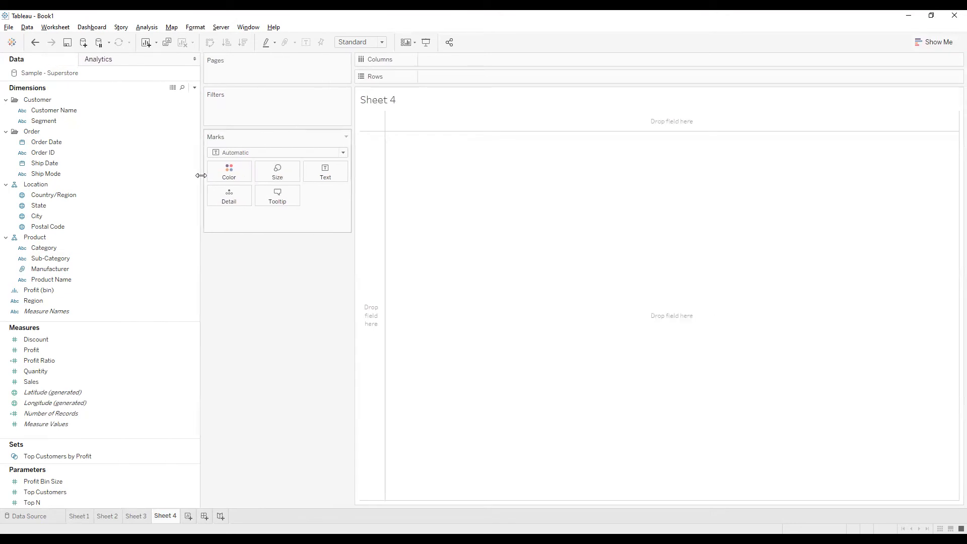
Step: Place the State dimension on Rows and look through the list of states
left_click(58, 205)
left_click_drag(56, 205, 438, 81)
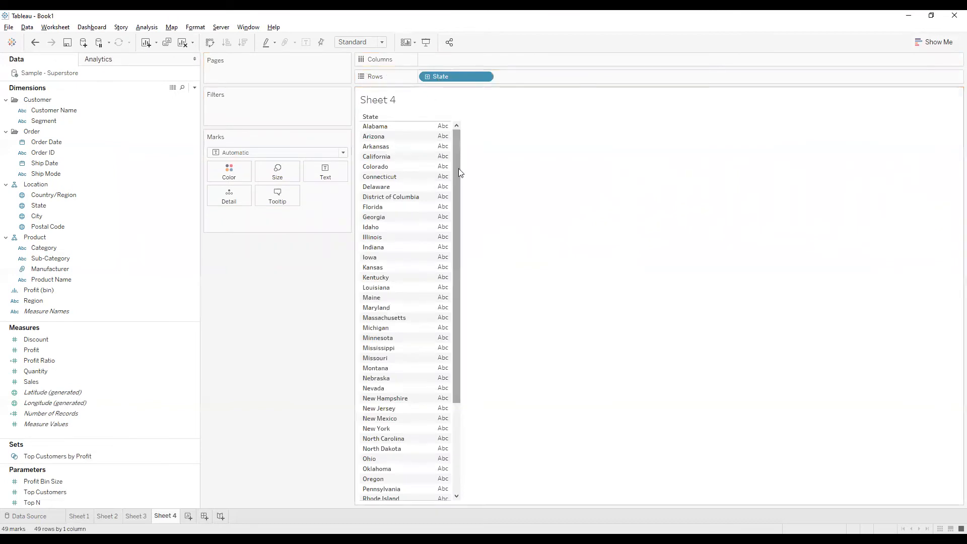
left_click_drag(457, 255, 462, 313)
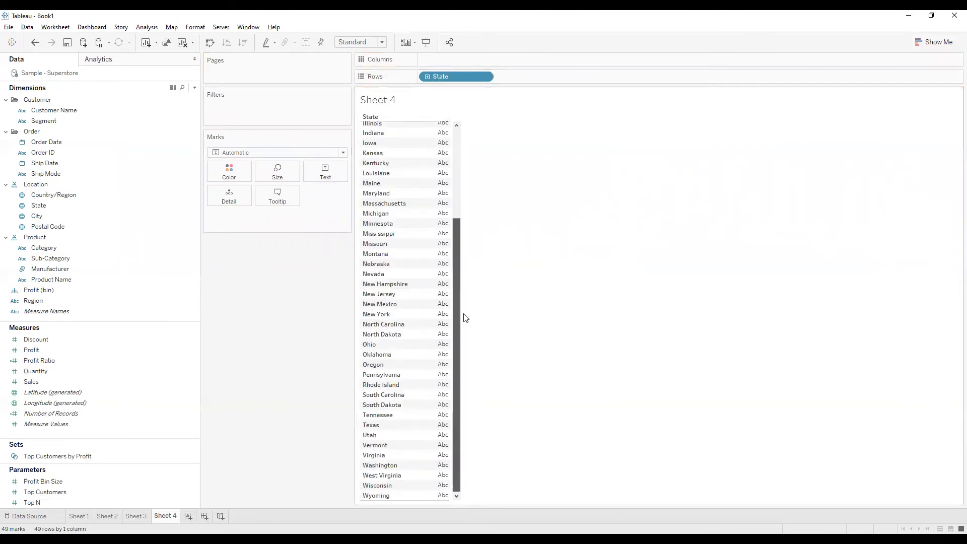
left_click(182, 301)
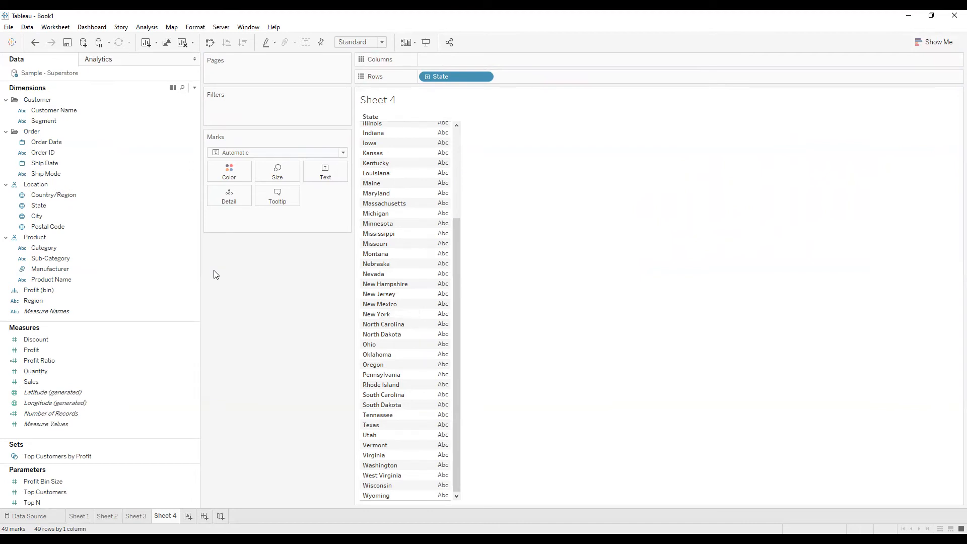
Step: Start a group field from State and combine Alabama, Arizona, Arkansas and California into a group named Group A
left_click(57, 211)
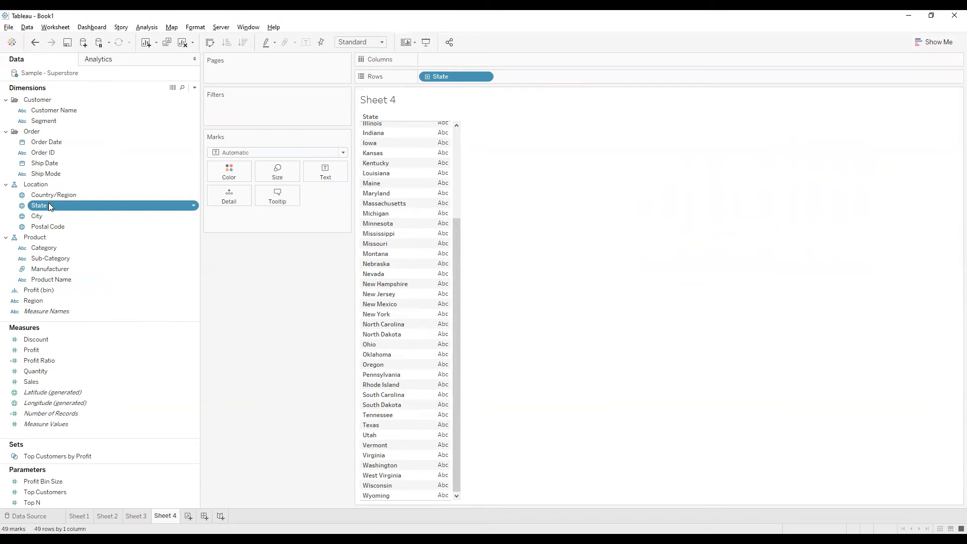
right_click(49, 204)
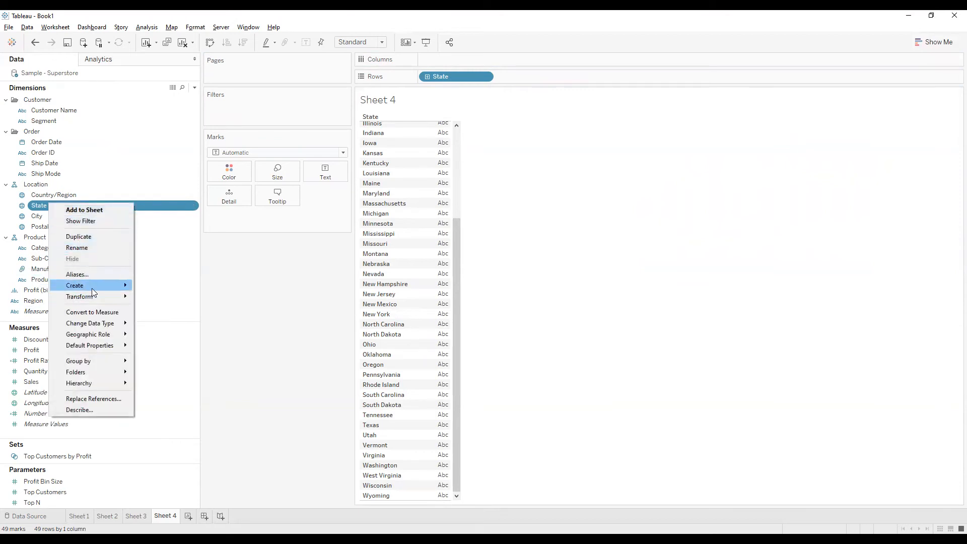
mouse_move(92, 290)
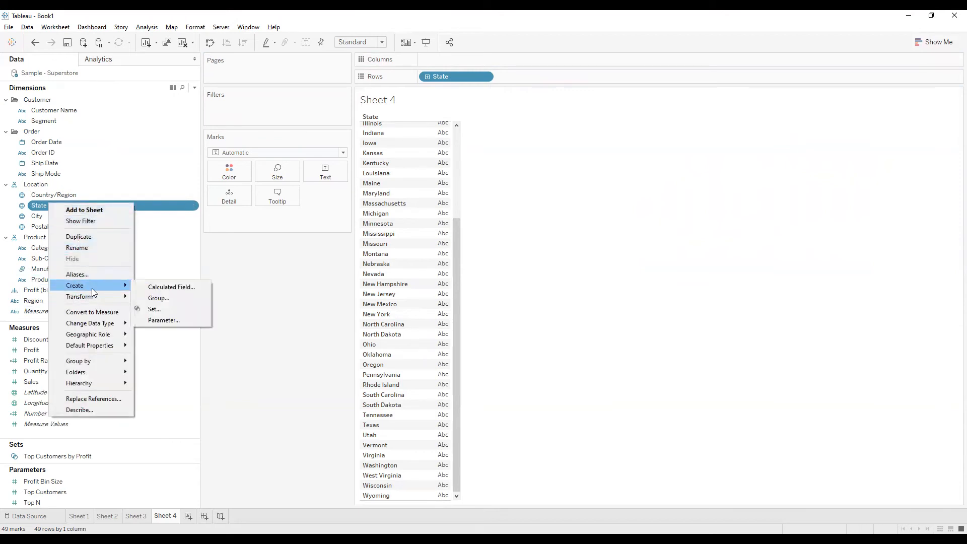
left_click(167, 297)
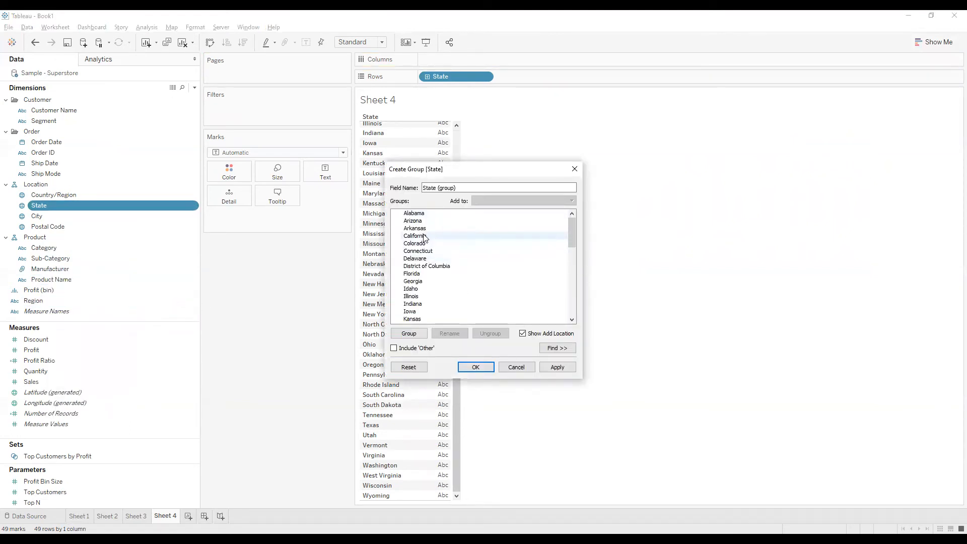
left_click(414, 214)
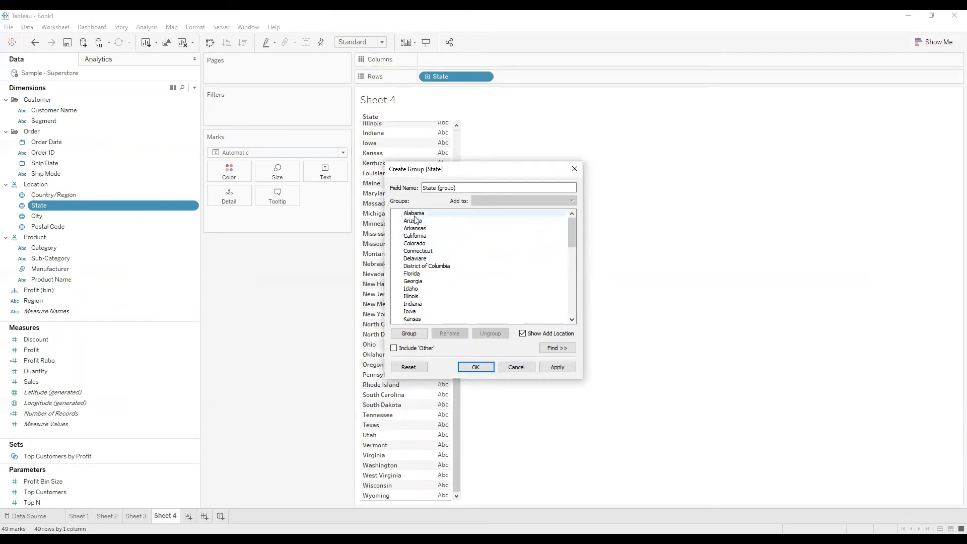
left_click(414, 220, "ctrl")
left_click(415, 228, "ctrl")
left_click(415, 236, "ctrl")
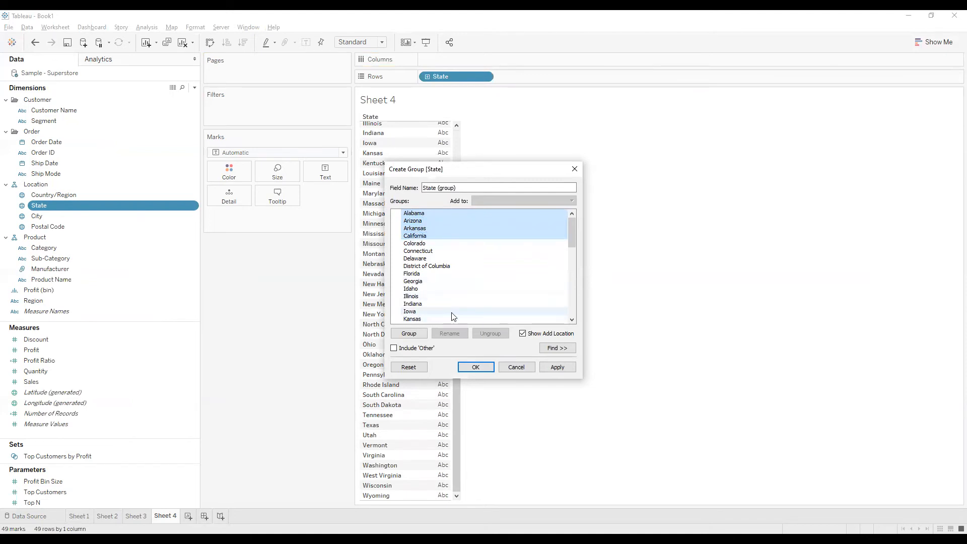
left_click(417, 336)
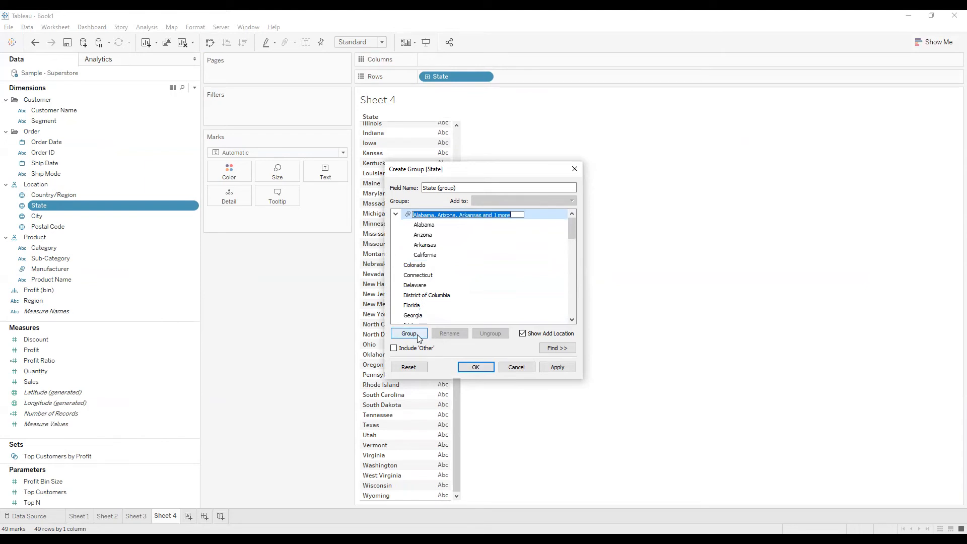
type("Group")
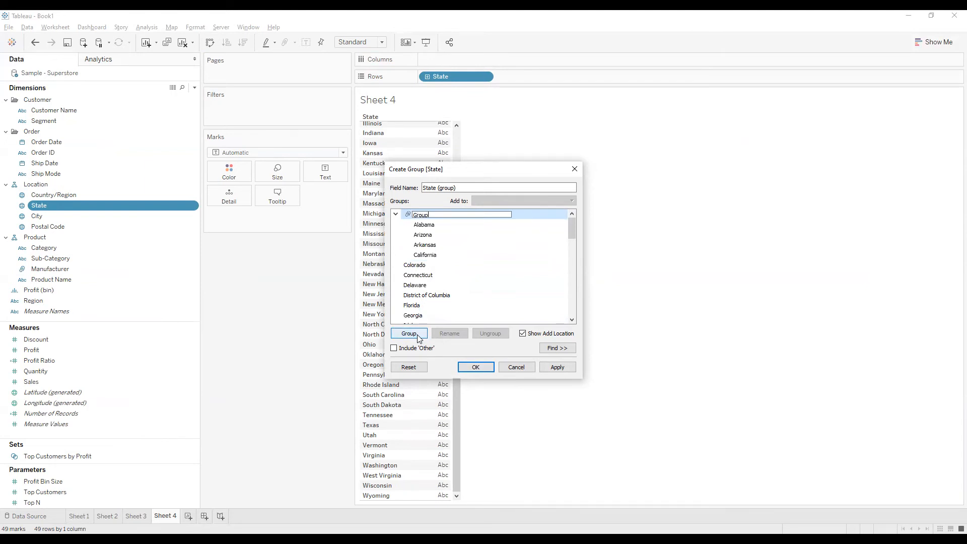
type(" A")
key("Return")
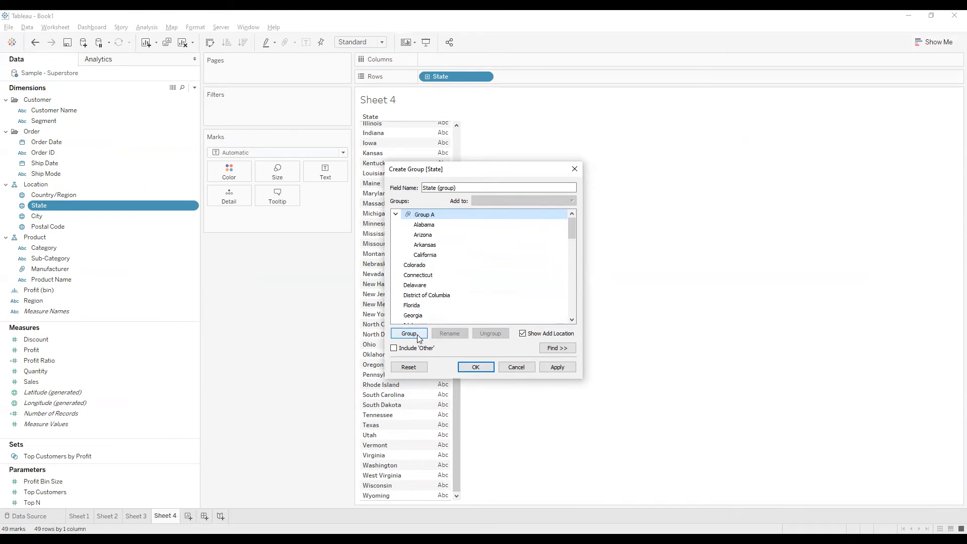
left_click(420, 265)
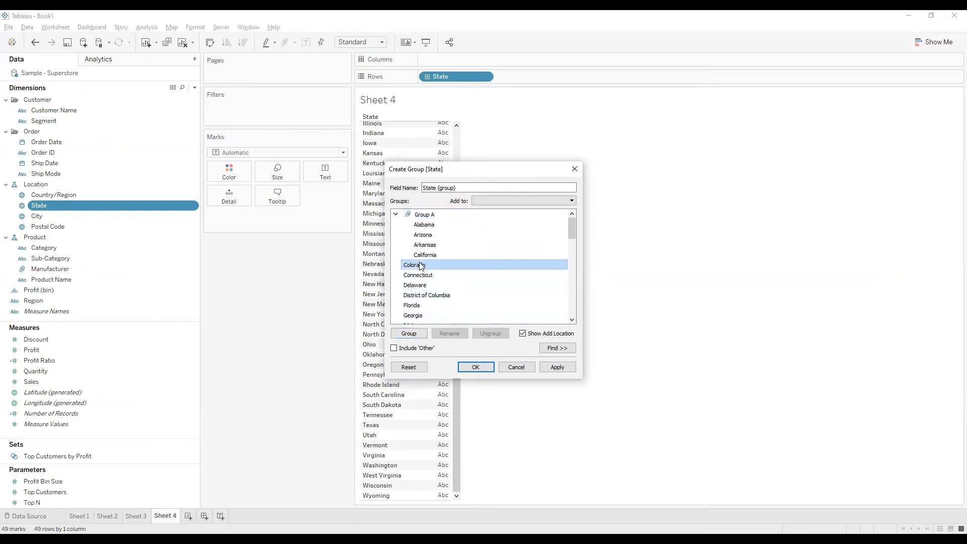
left_click(418, 275, "ctrl")
left_click(415, 286, "ctrl")
left_click(416, 296, "ctrl")
left_click(416, 296, "shift")
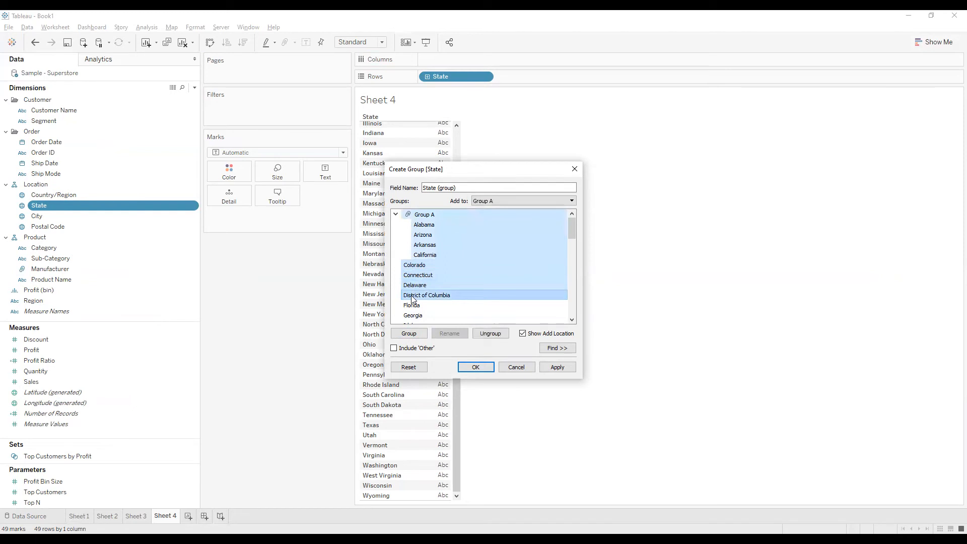
Step: Combine Colorado, Connecticut, Delaware and District of Columbia into a group named Group B
left_click(412, 267)
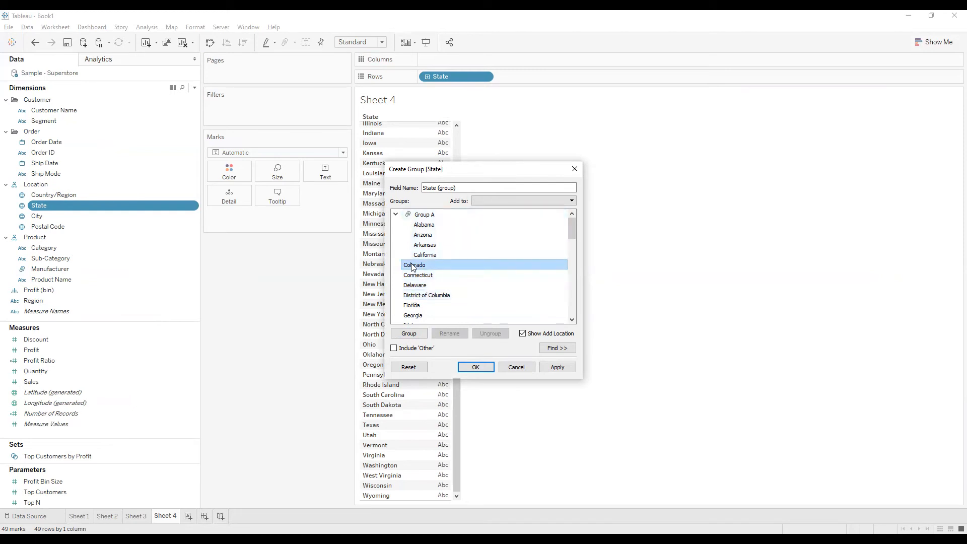
left_click(416, 296, "shift")
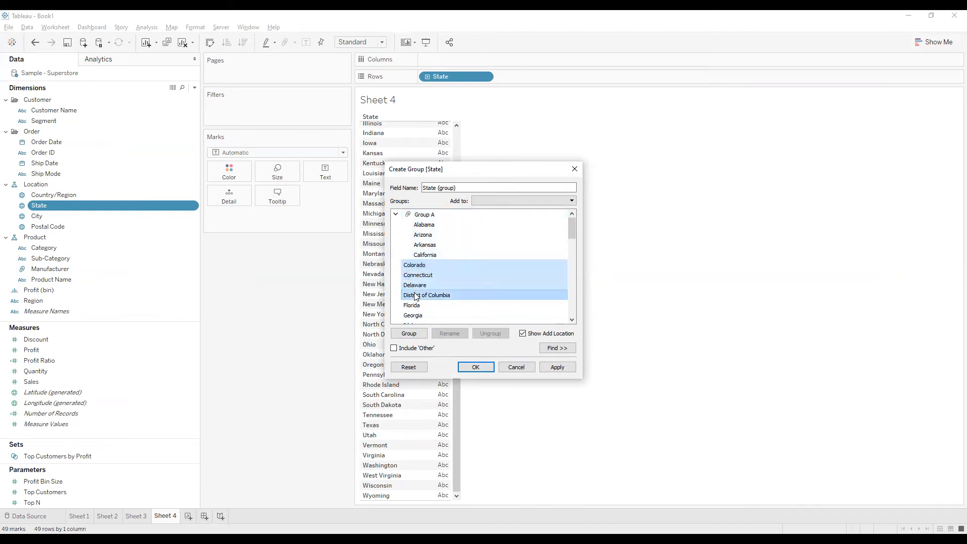
left_click(409, 333)
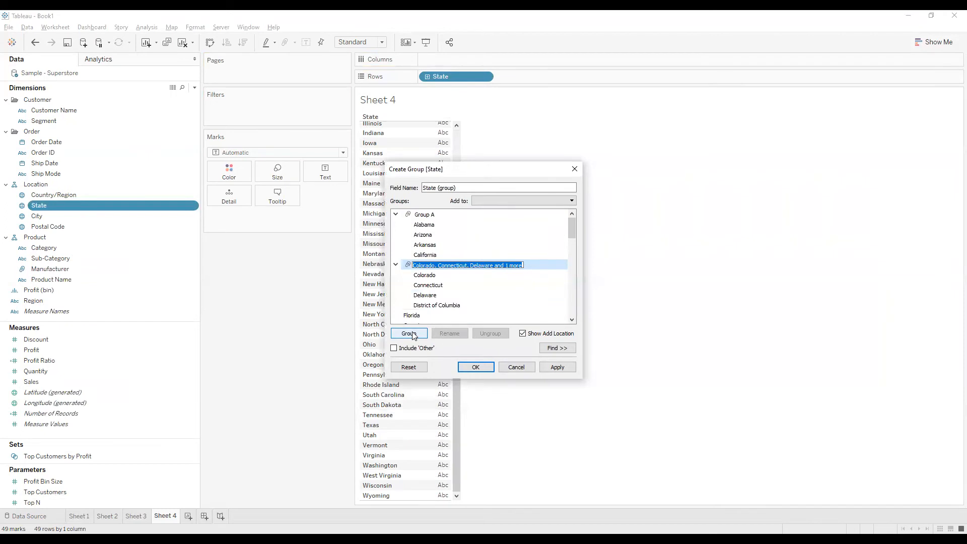
type("Group B")
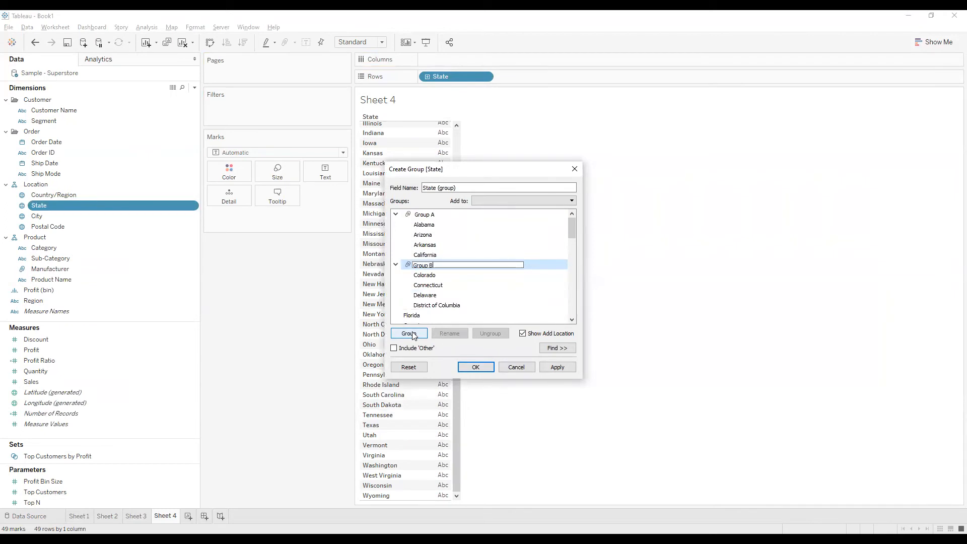
key("Return")
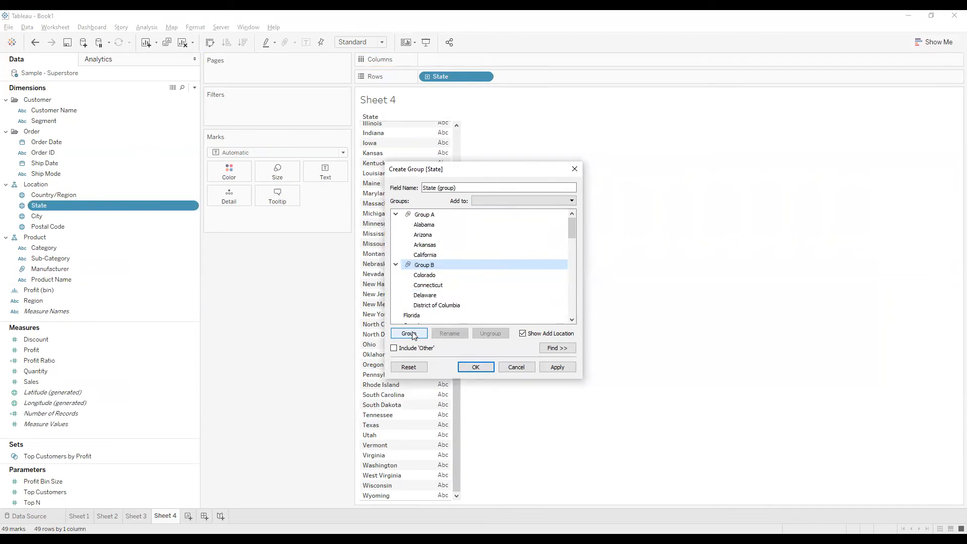
Step: Combine Florida, Georgia, Idaho and Illinois into a group named Group C and save the State (group) field
left_click(395, 216)
left_click(395, 225)
left_click(415, 235)
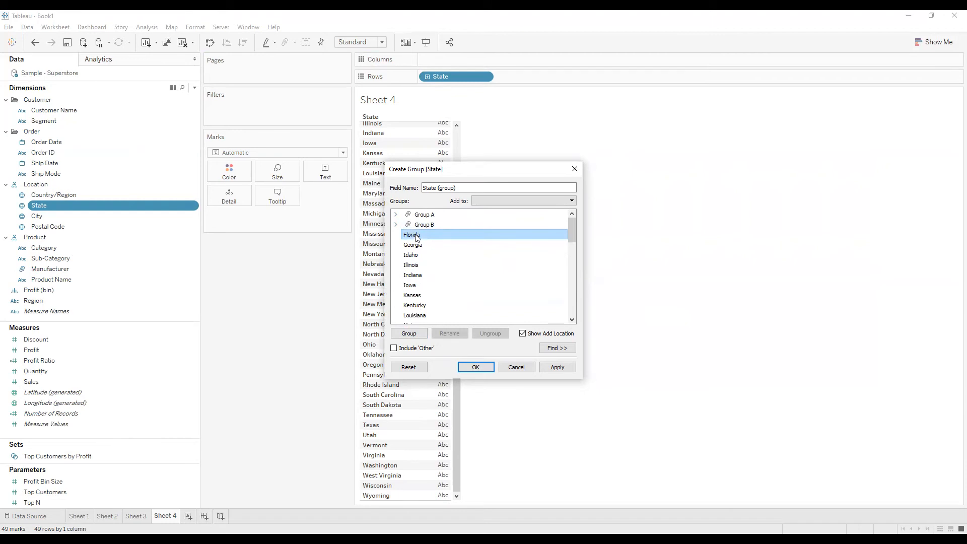
left_click(417, 266, "shift")
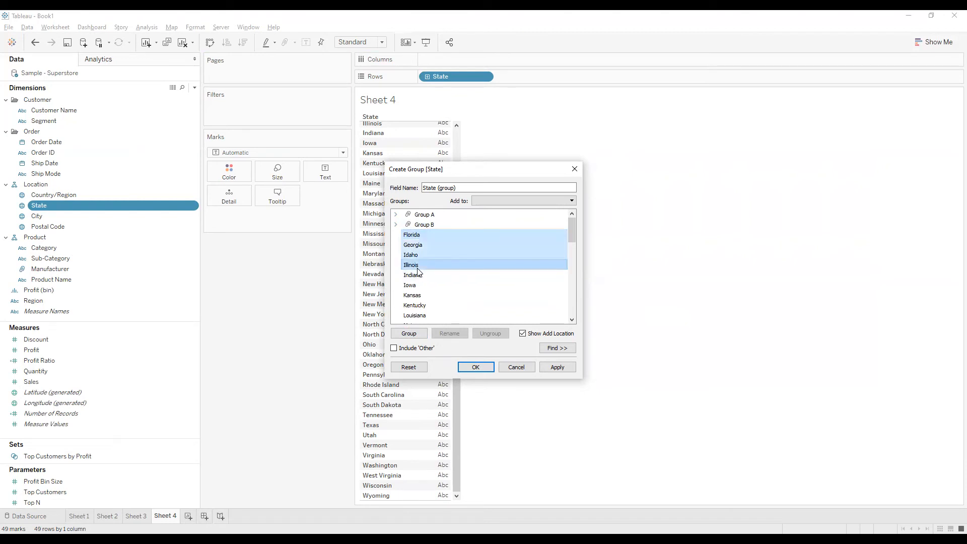
left_click(412, 335)
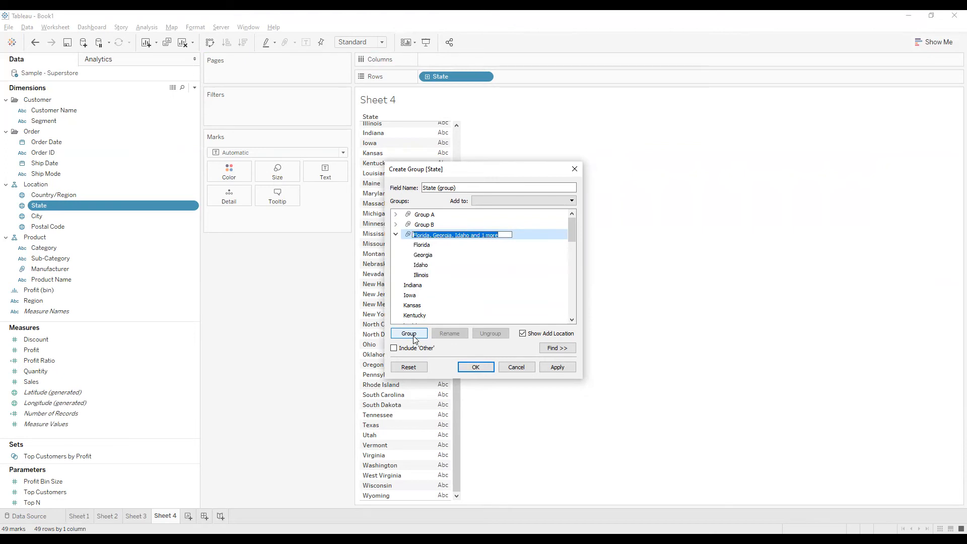
type("Group C")
key("Return")
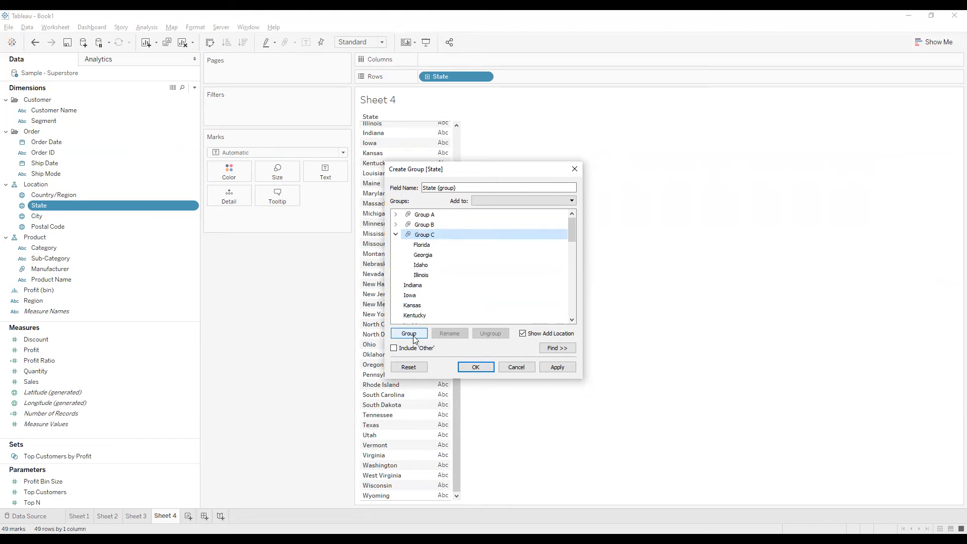
left_click(396, 235)
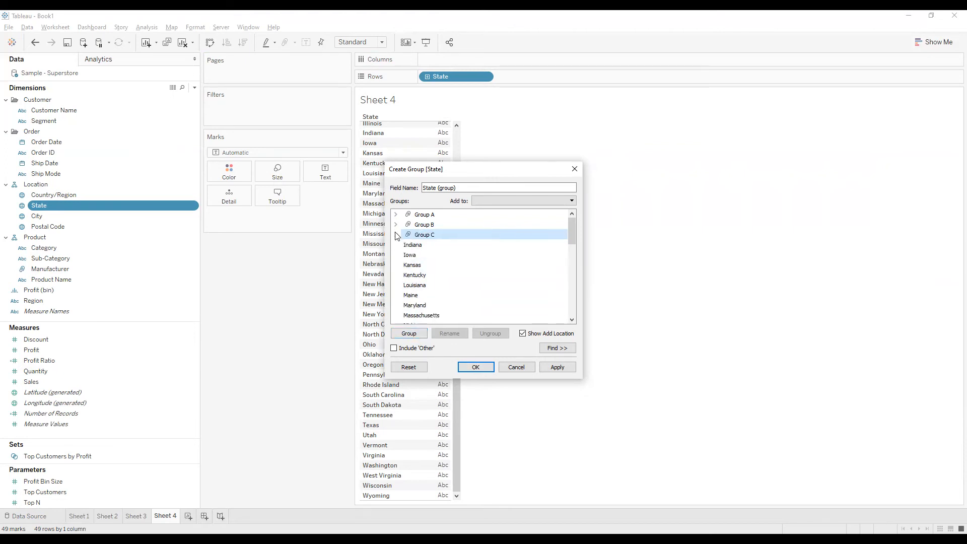
left_click(473, 367)
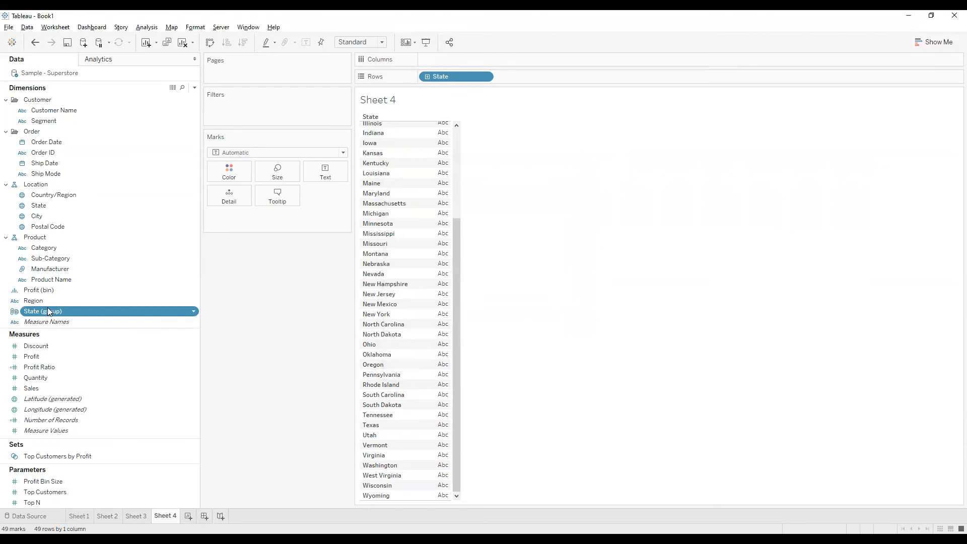
Step: Replace State with the State (group) field on Rows and view the start of the grouped list
left_click_drag(46, 311, 428, 78)
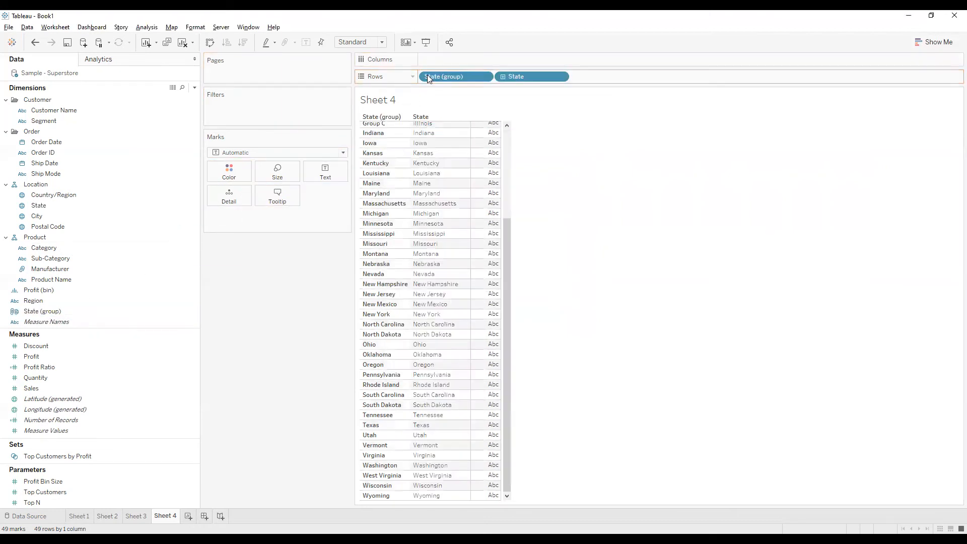
left_click_drag(517, 76, 286, 281)
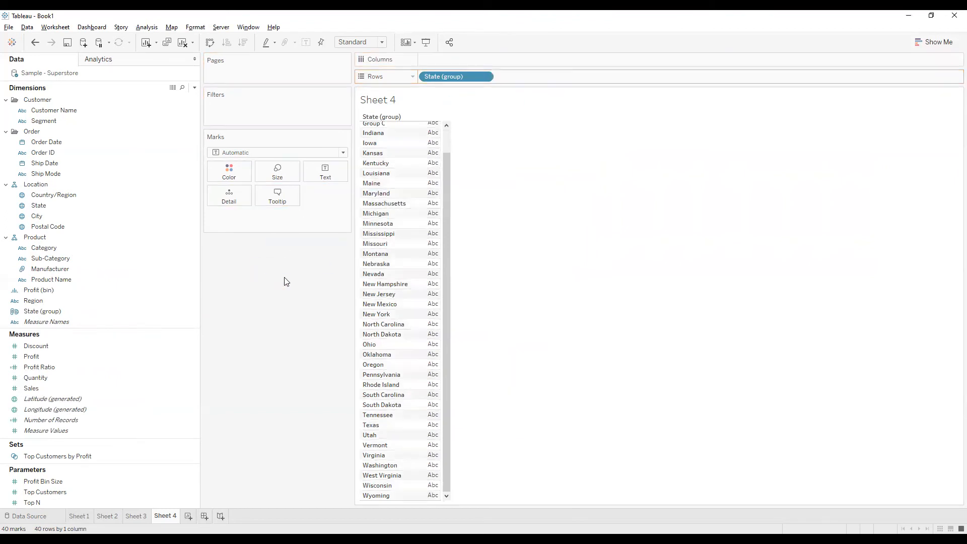
left_click_drag(449, 206, 468, 148)
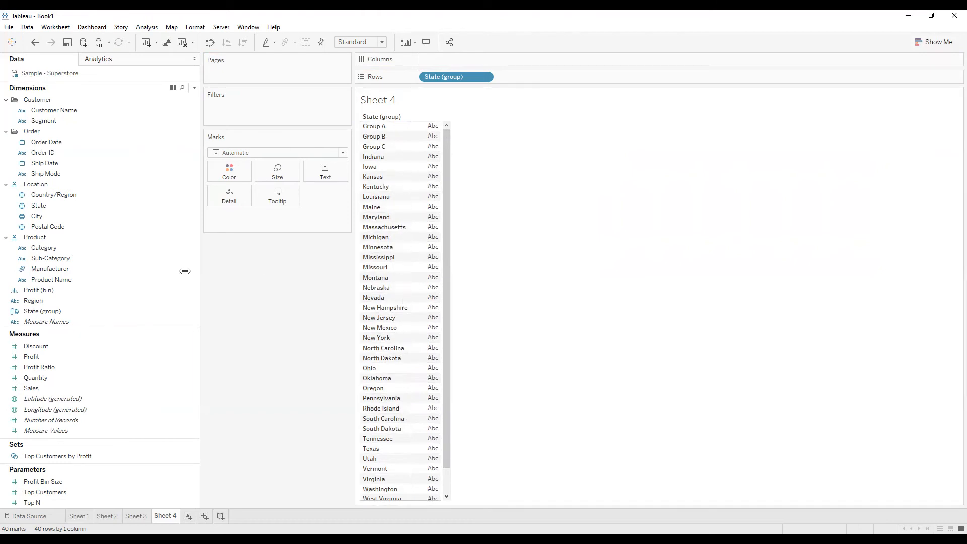
Step: Edit the State (group) field to include an 'Other' group for the ungrouped states, and enlarge the Dimensions area
left_click(81, 312)
right_click(77, 309)
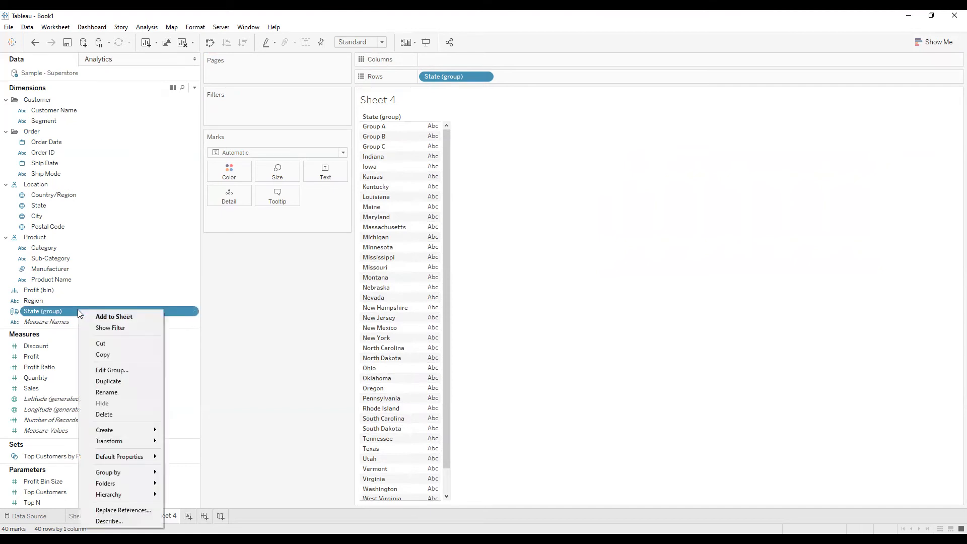
left_click(106, 370)
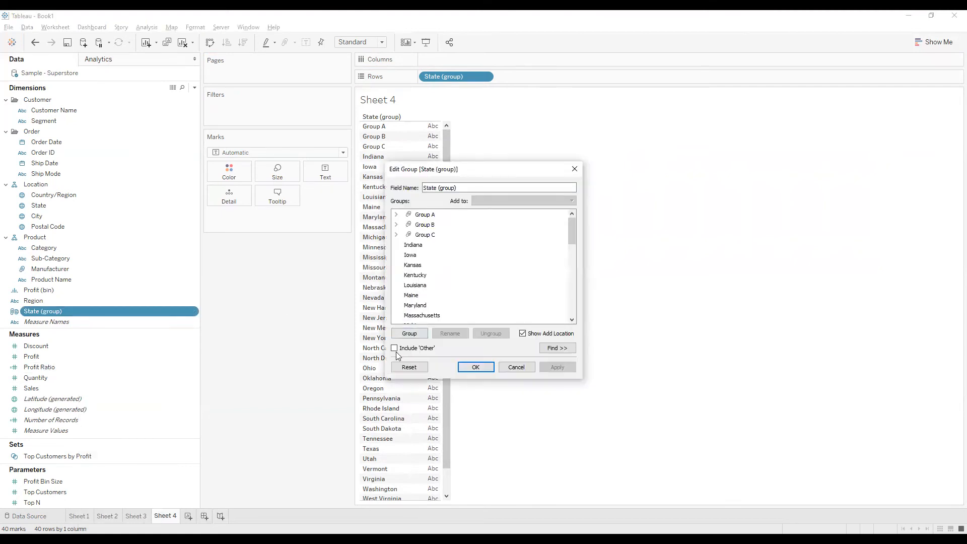
left_click(394, 349)
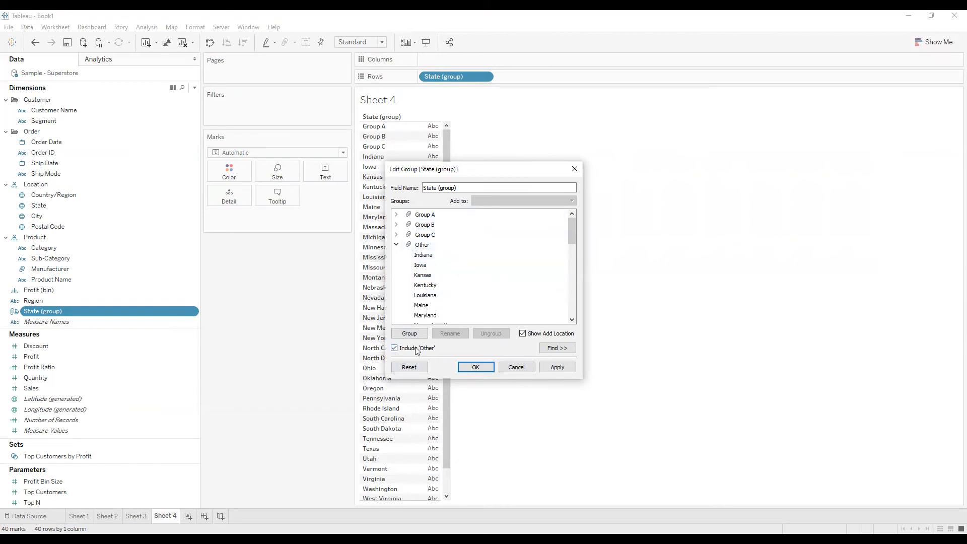
left_click(476, 367)
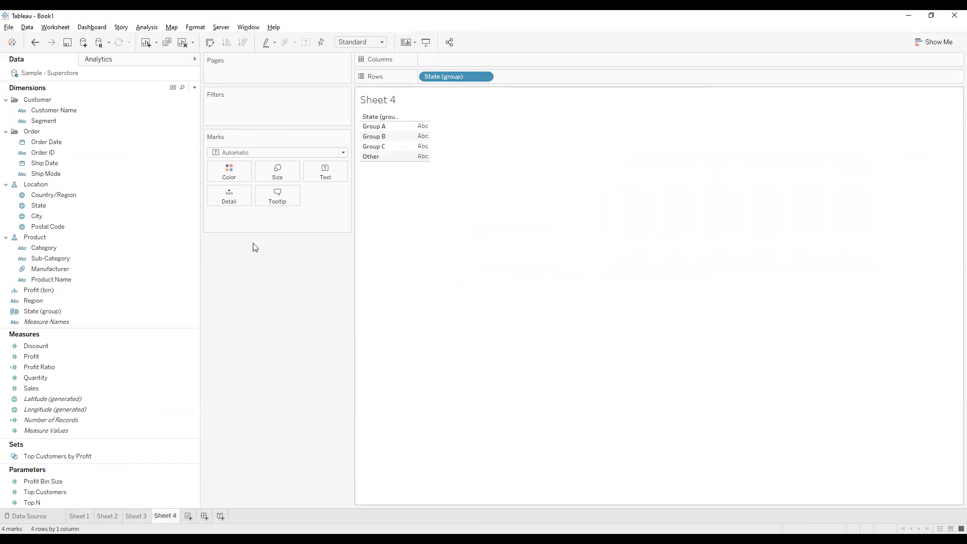
left_click(111, 316)
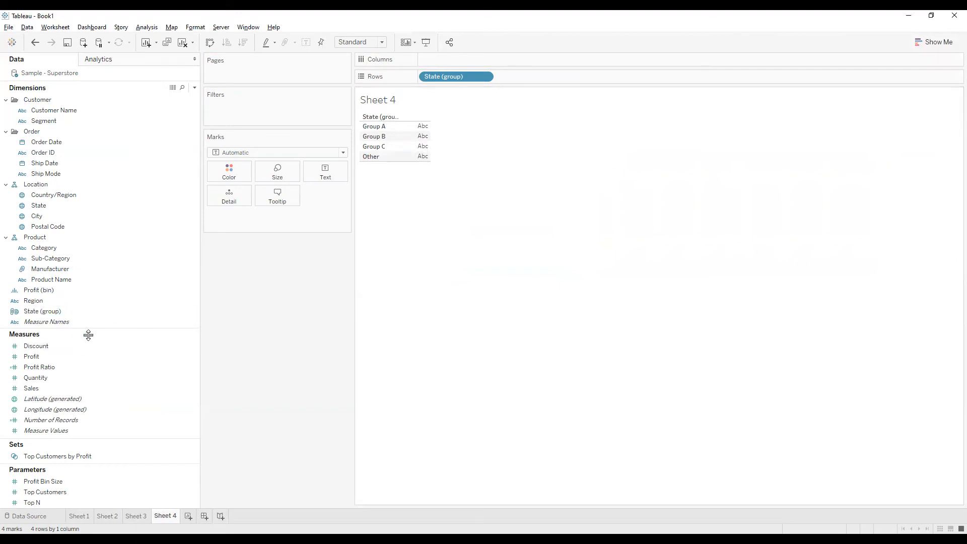
left_click_drag(99, 330, 102, 366)
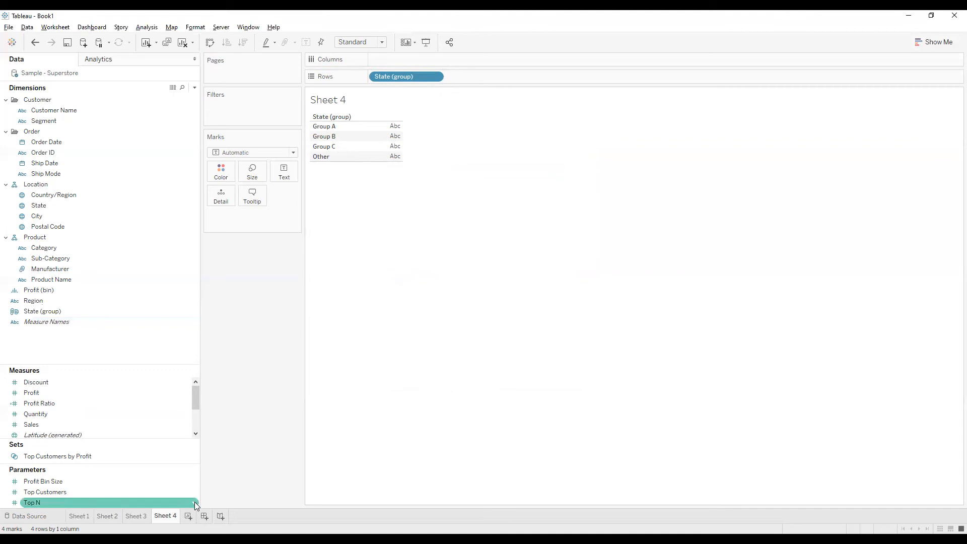
Step: Add a new worksheet and create Set 1 from Customer Name with the first six customers in the list
left_click(188, 516)
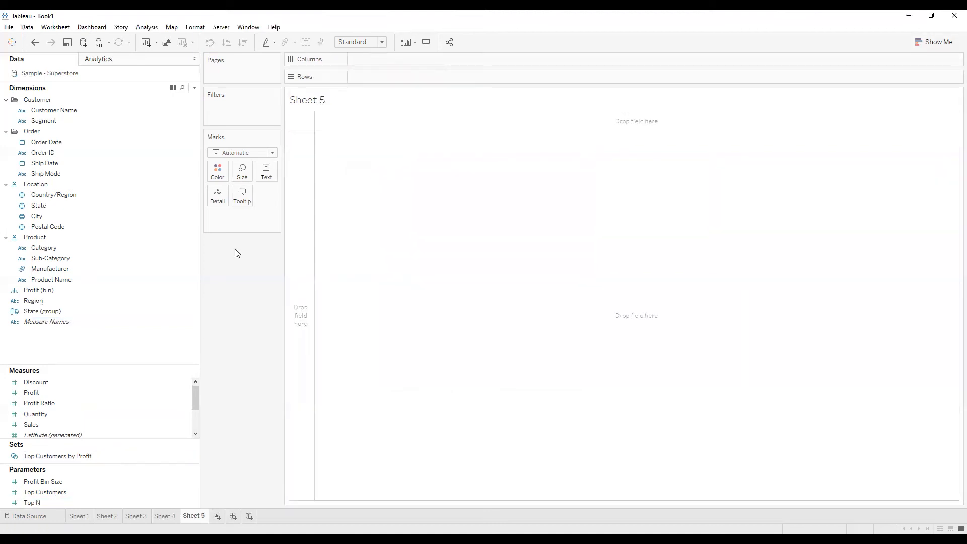
left_click(77, 112)
right_click(77, 111)
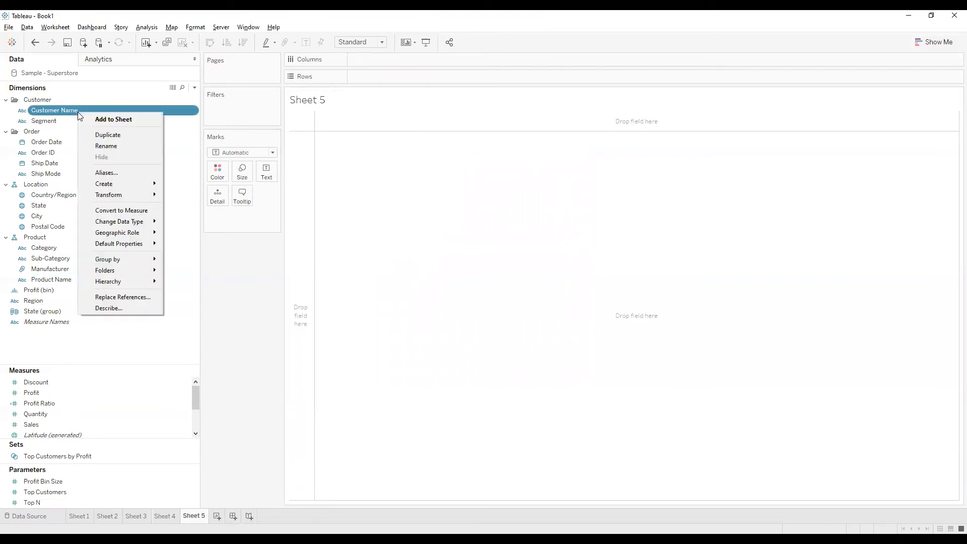
mouse_move(121, 186)
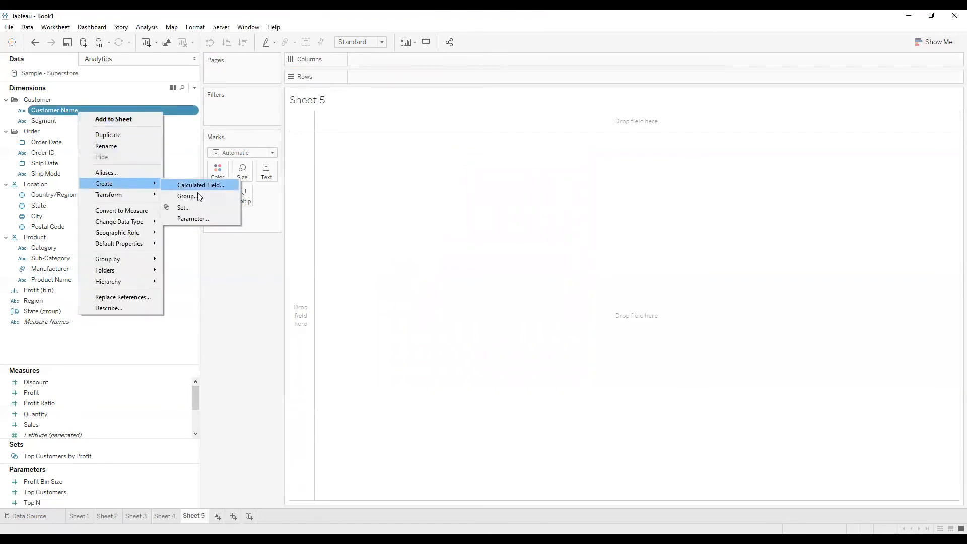
left_click(206, 206)
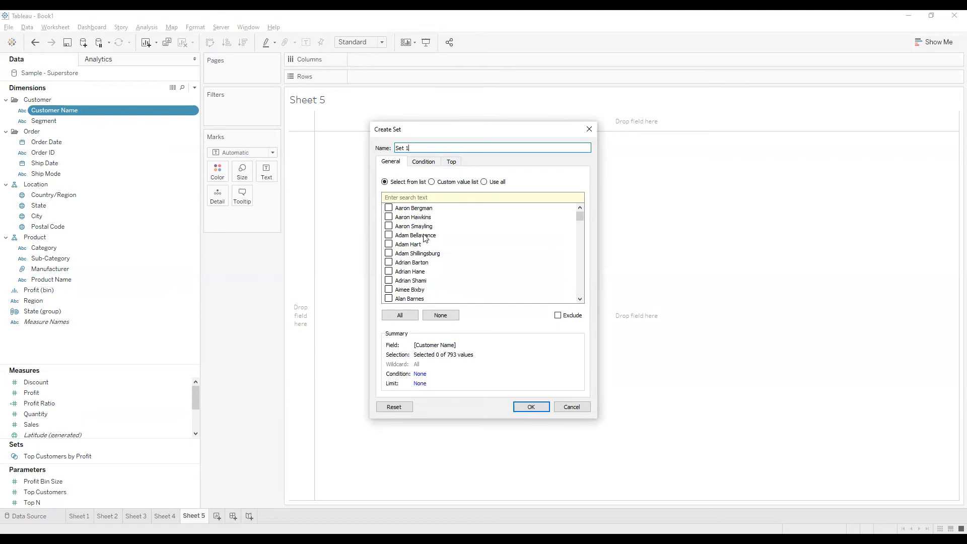
left_click(389, 208)
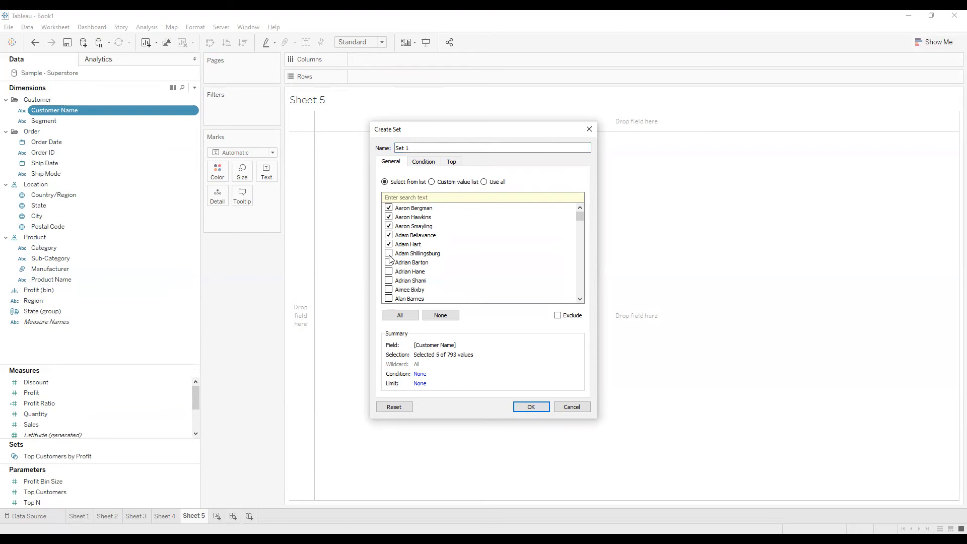
left_click(530, 408)
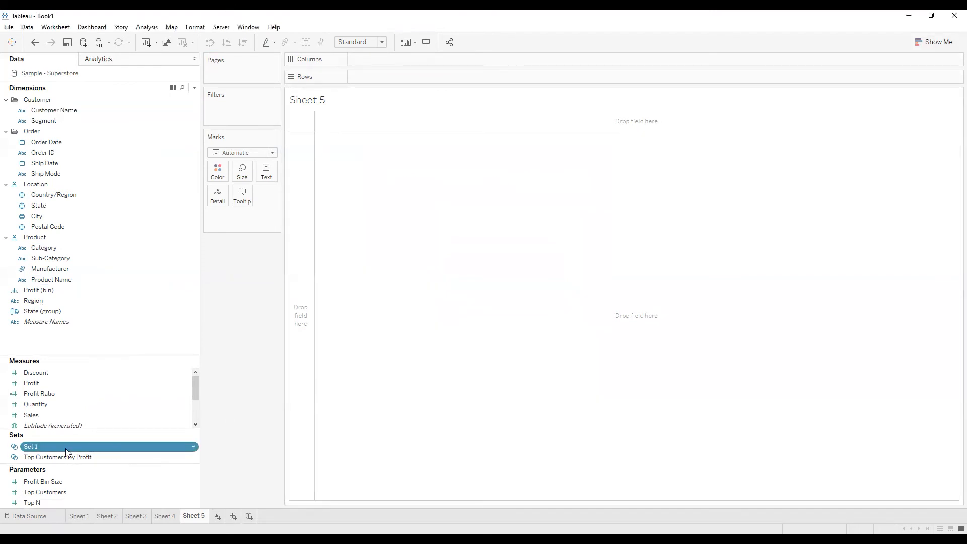
Step: Place Set 1 on Rows as an In/Out field
right_click(64, 446)
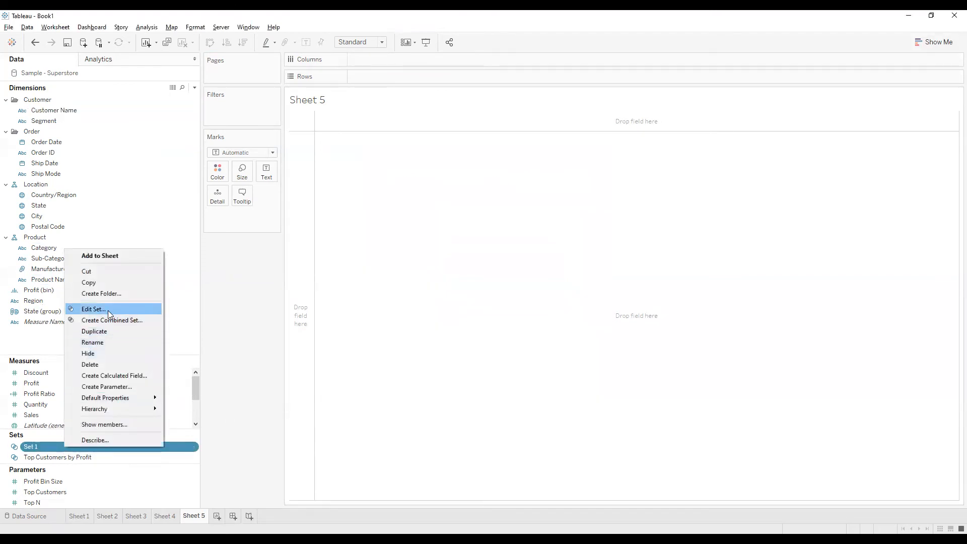
left_click(38, 449)
left_click_drag(38, 450, 374, 75)
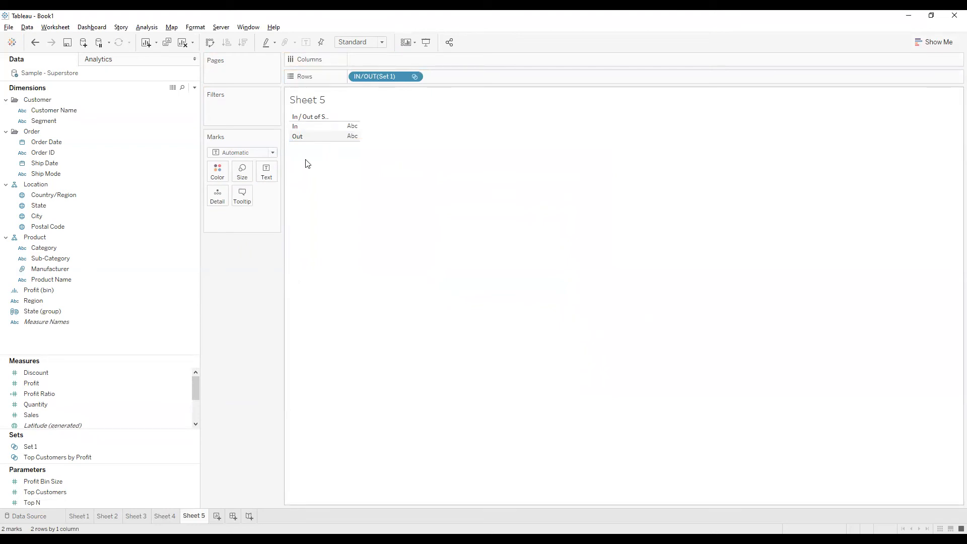
Step: Review which customers are selected in Set 1 without changing the set
right_click(380, 77)
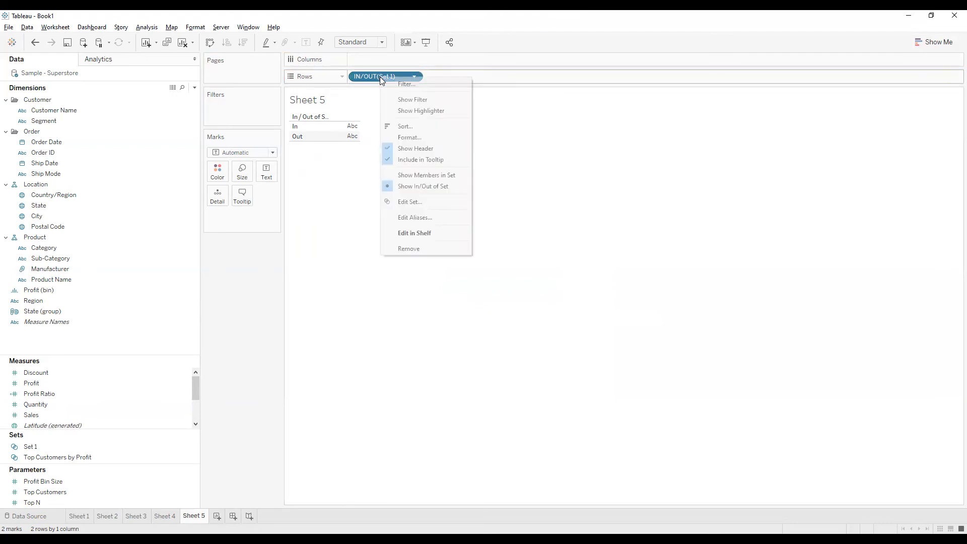
left_click(432, 200)
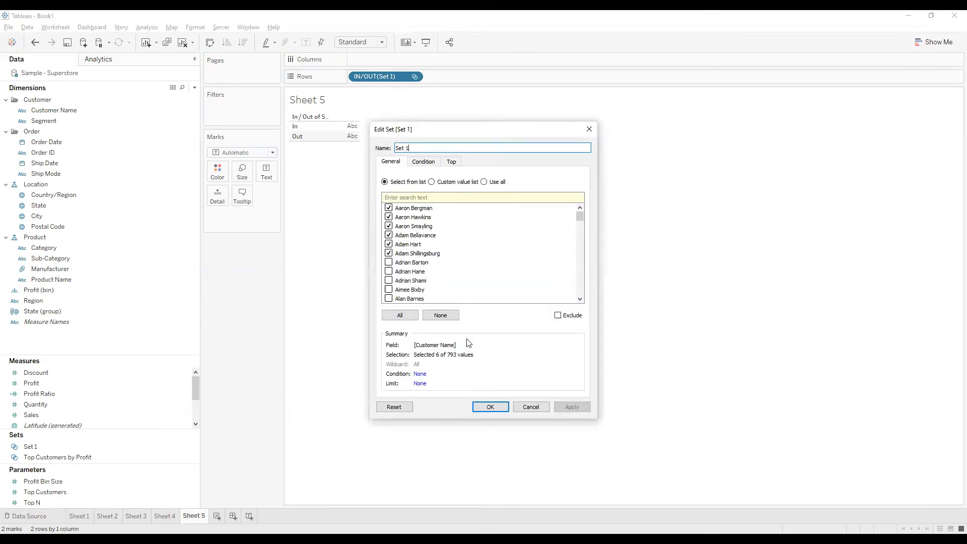
left_click(529, 407)
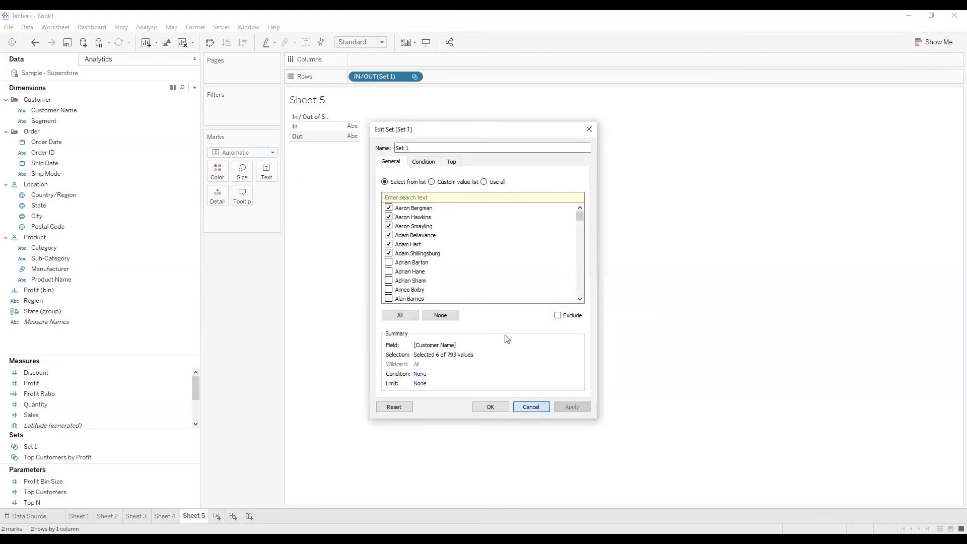
Step: Switch the Set 1 field on Rows from In/Out to showing the members in the set
right_click(385, 79)
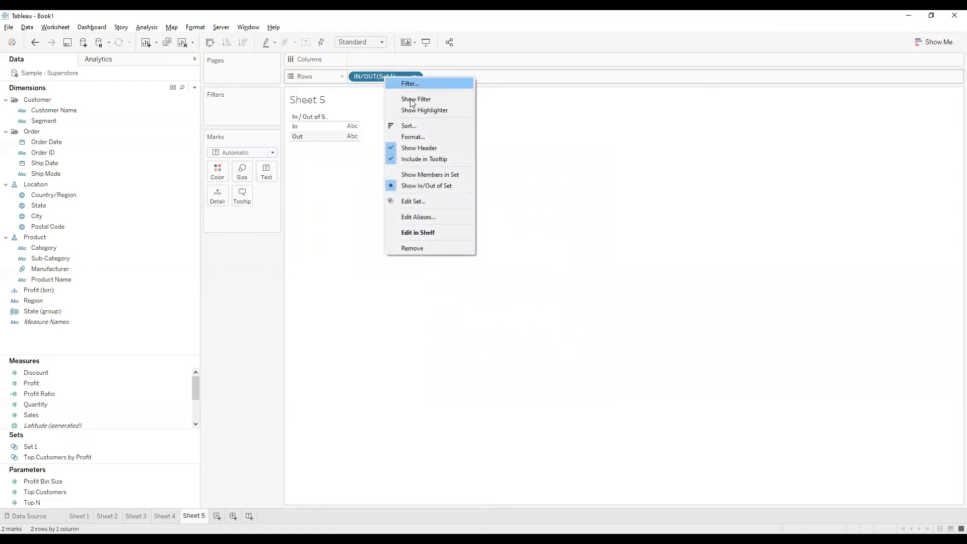
left_click(421, 174)
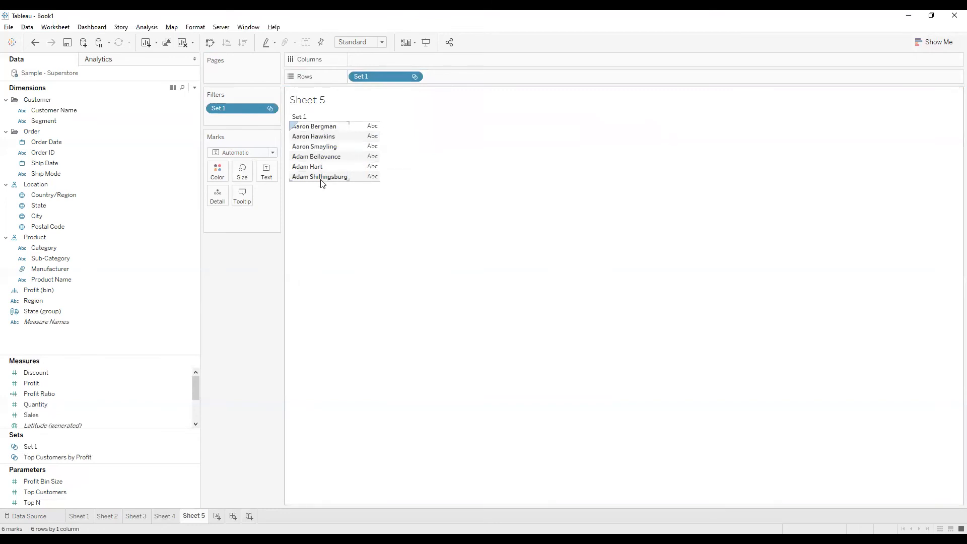
right_click(383, 76)
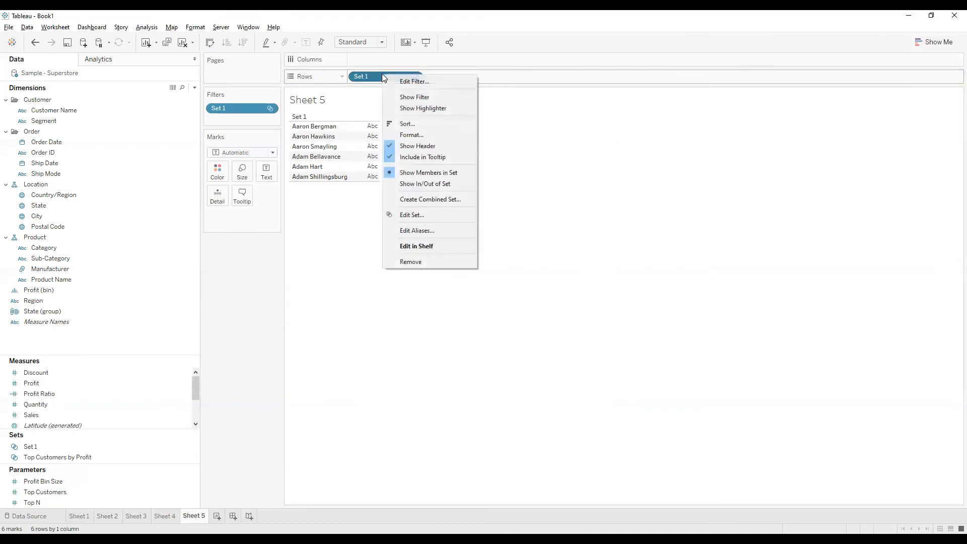
left_click(319, 243)
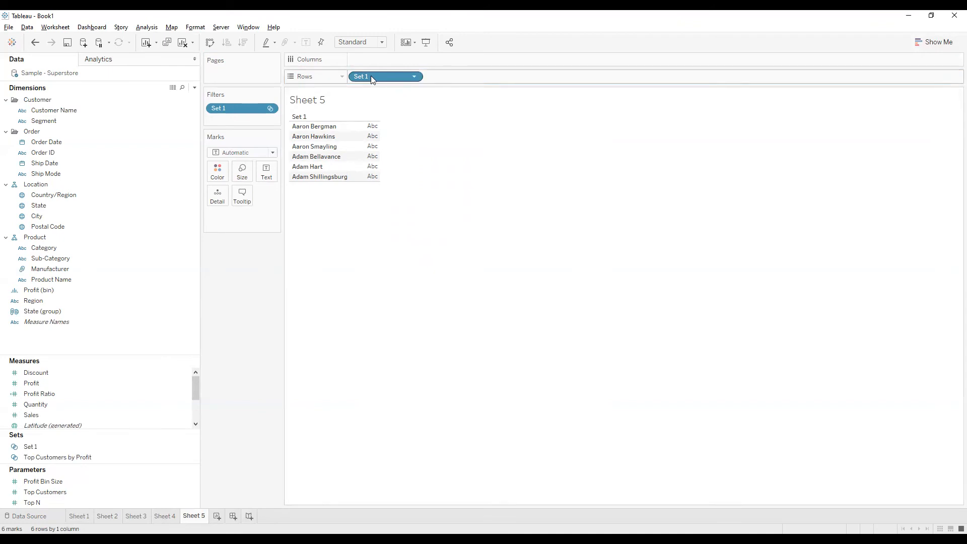
mouse_move(370, 75)
left_mouse_down()
mouse_move(358, 104)
mouse_move(375, 86)
left_mouse_up()
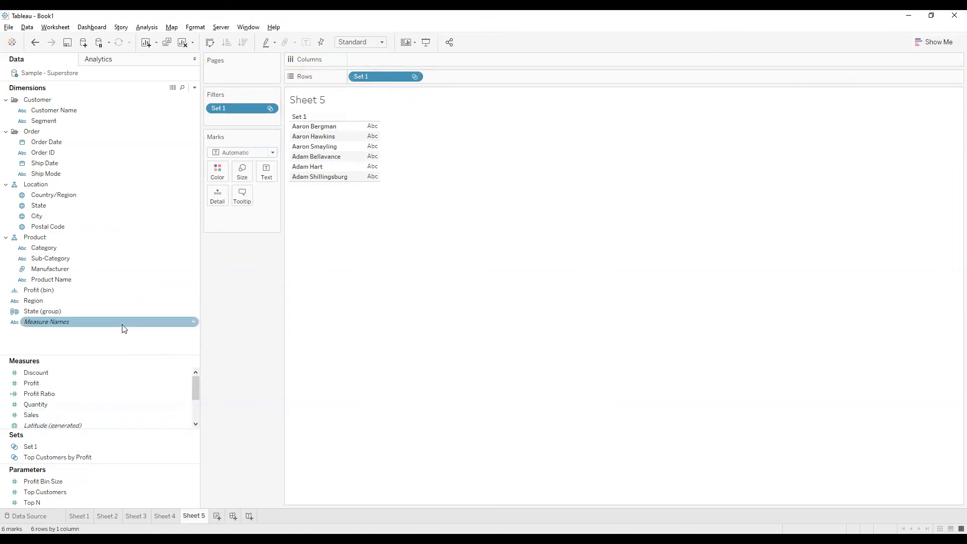
Step: Start a new set from Customer Name and enable its by-field condition with Category, Count = 0
right_click(91, 108)
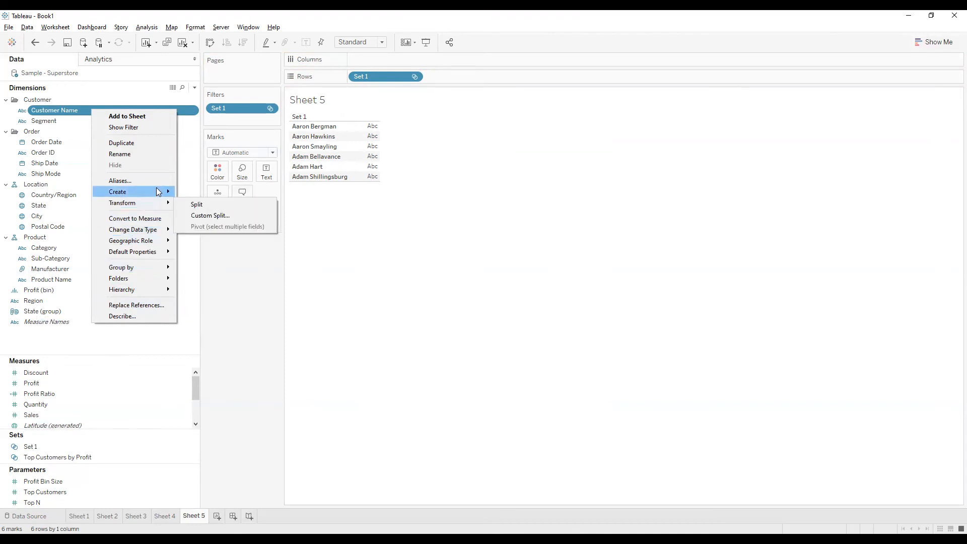
left_click(208, 215)
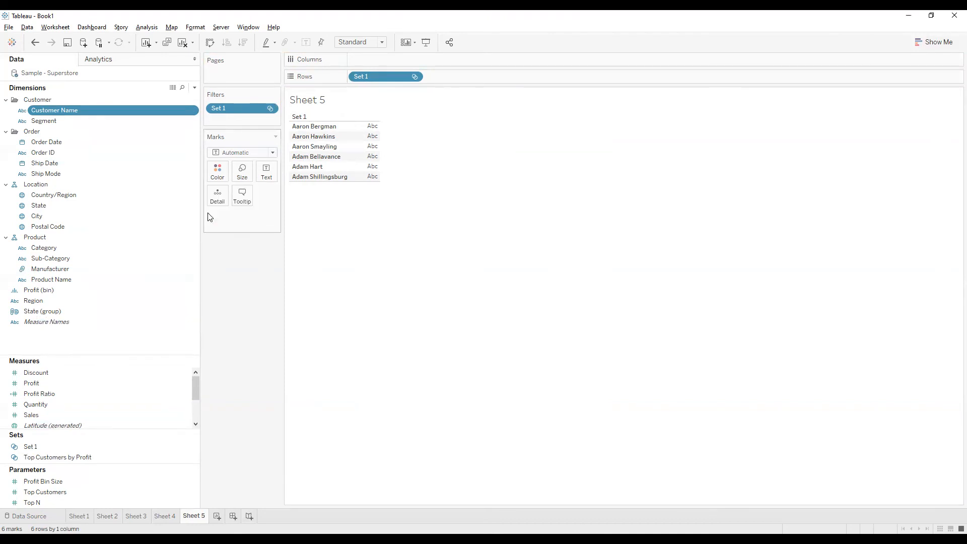
left_click(423, 162)
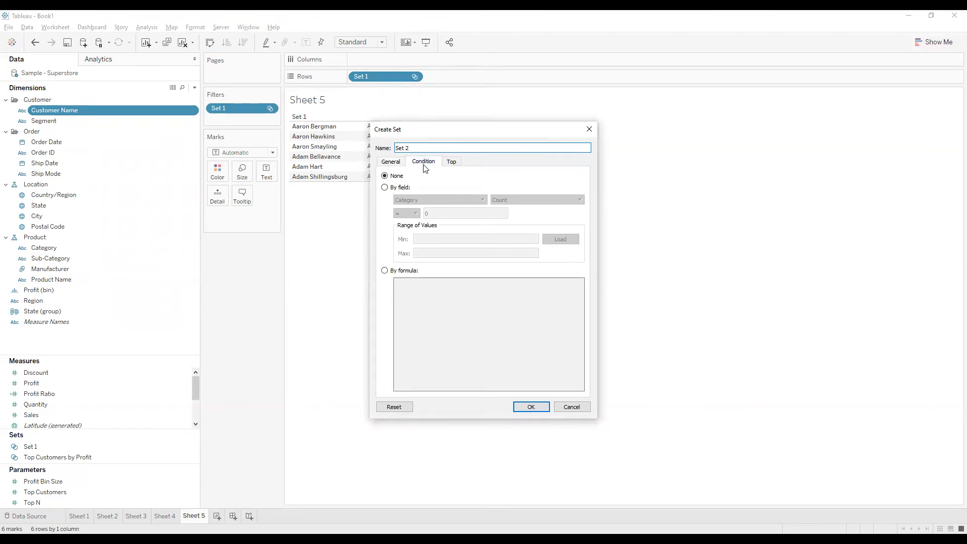
left_click(397, 187)
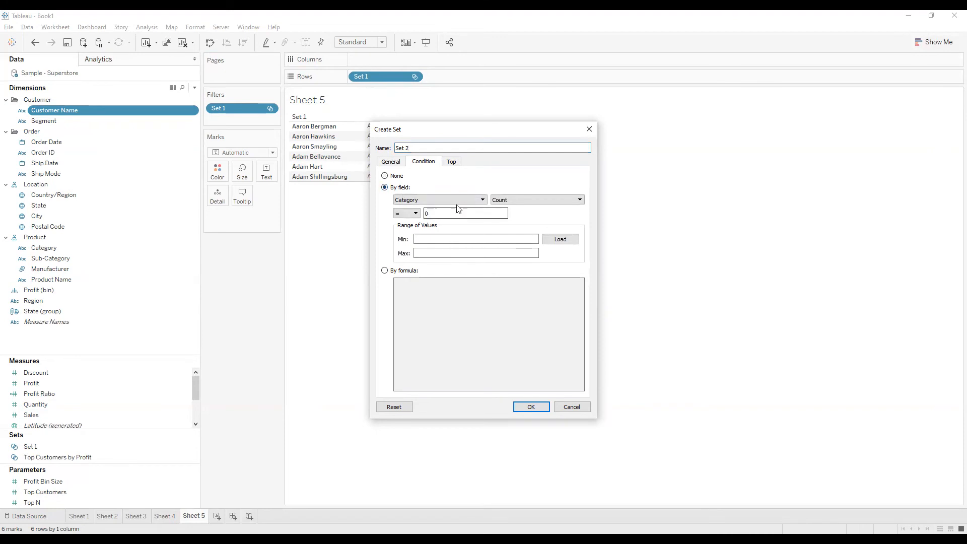
Step: Limit the new set by field to the top 3 customers by sum of Profit
left_click(452, 163)
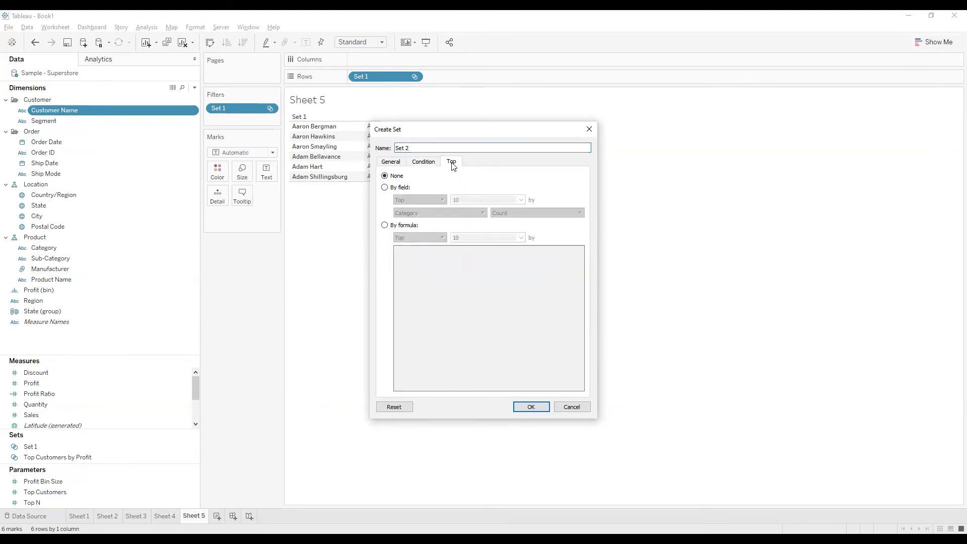
left_click(403, 188)
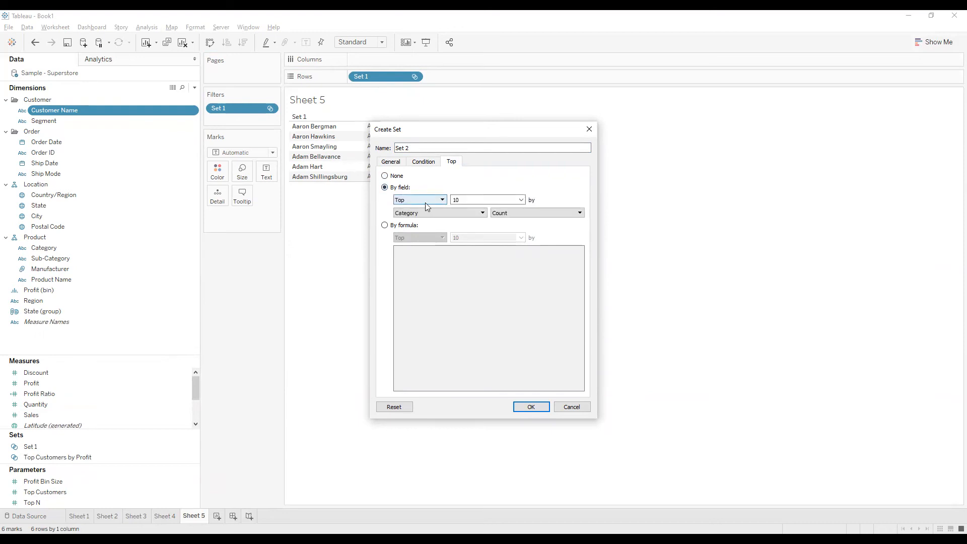
left_click(454, 214)
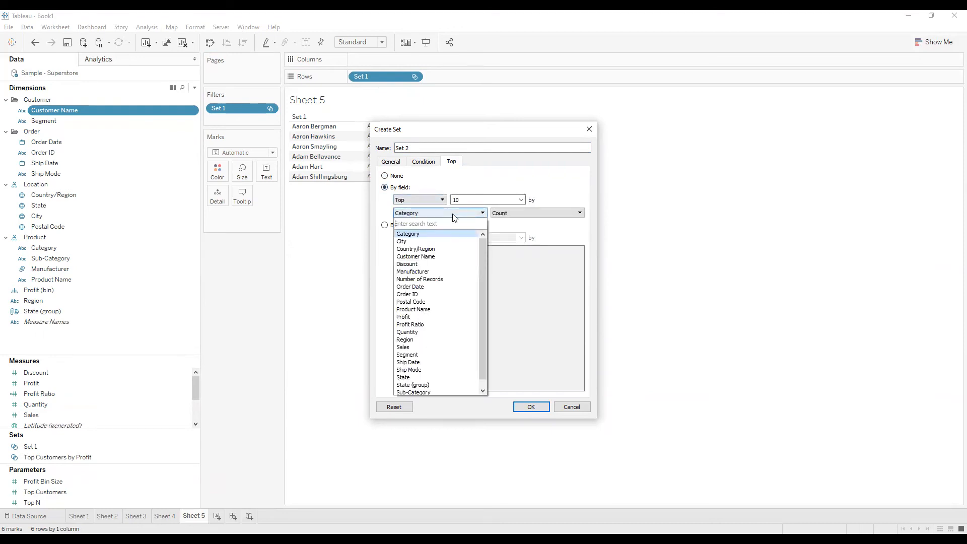
left_click(429, 317)
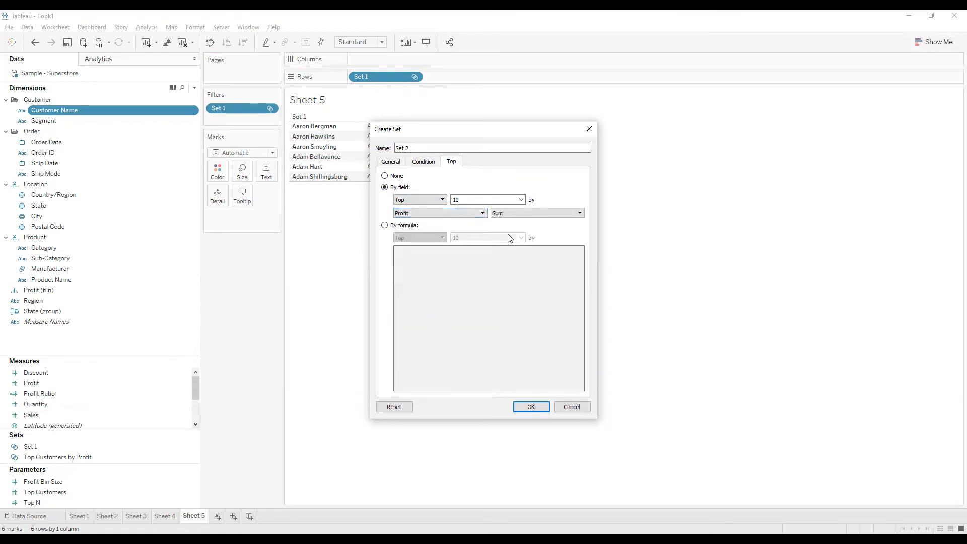
left_click(477, 198)
key("BackSpace")
key("BackSpace")
type("3")
Step: Name the set Top 3 Customers and save it
left_click_drag(416, 148, 367, 141)
type("Top 3 Cus")
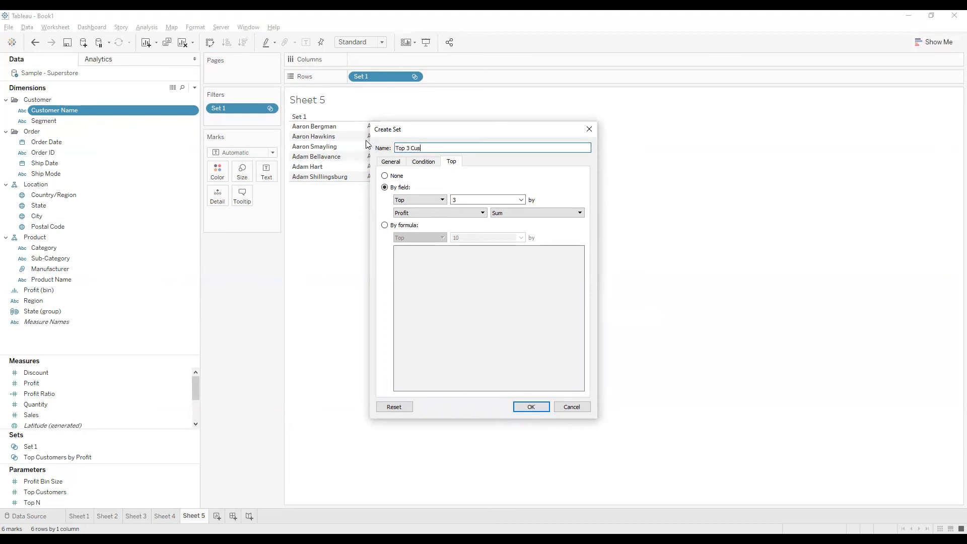
type("tomers")
left_click(522, 408)
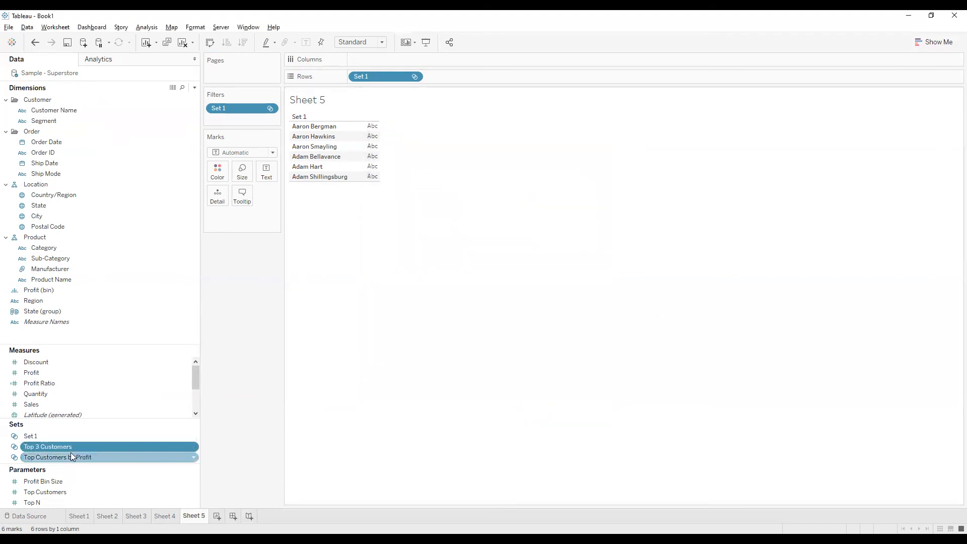
Step: Replace Set 1 on Rows with the Top 3 Customers set and remove the Set 1 filter
left_click_drag(61, 448, 486, 80)
left_click_drag(384, 77, 249, 323)
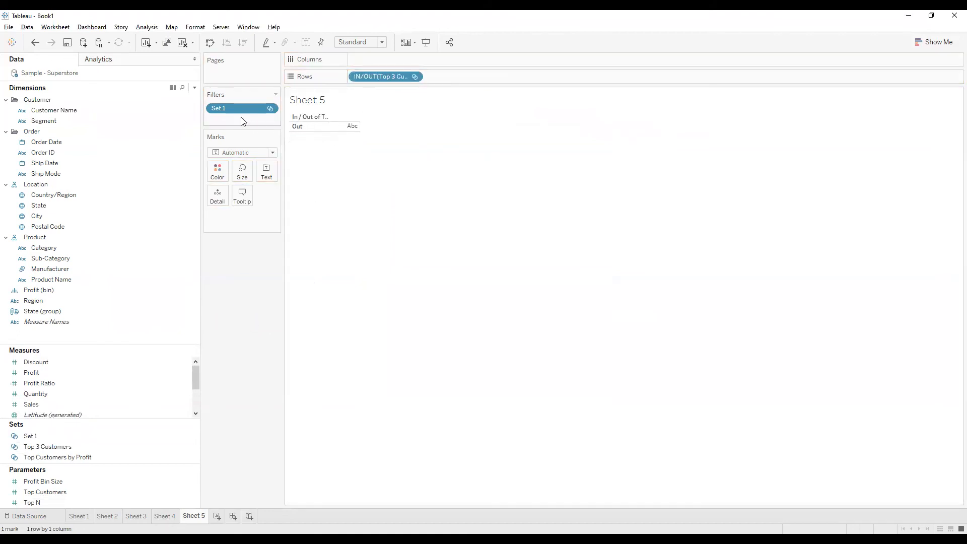
left_click_drag(240, 113, 241, 350)
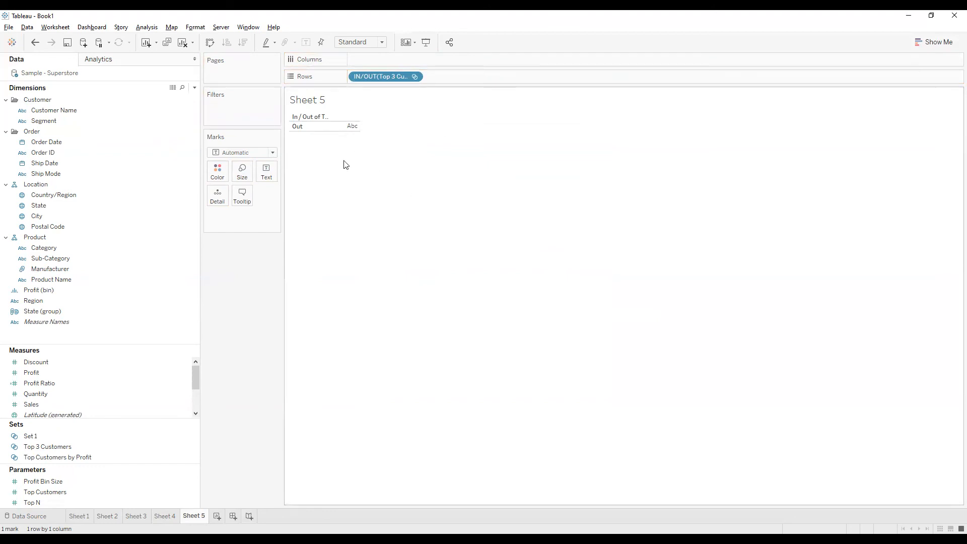
Step: Edit the Top 3 Customers set to have no condition, keeping its top 3 by sum of Profit limit
left_click(69, 448)
right_click(69, 448)
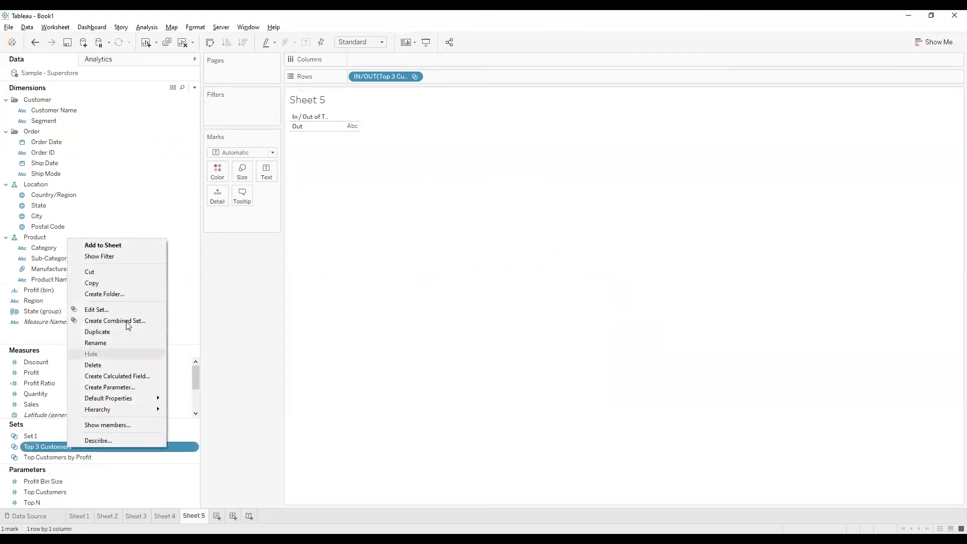
left_click(97, 311)
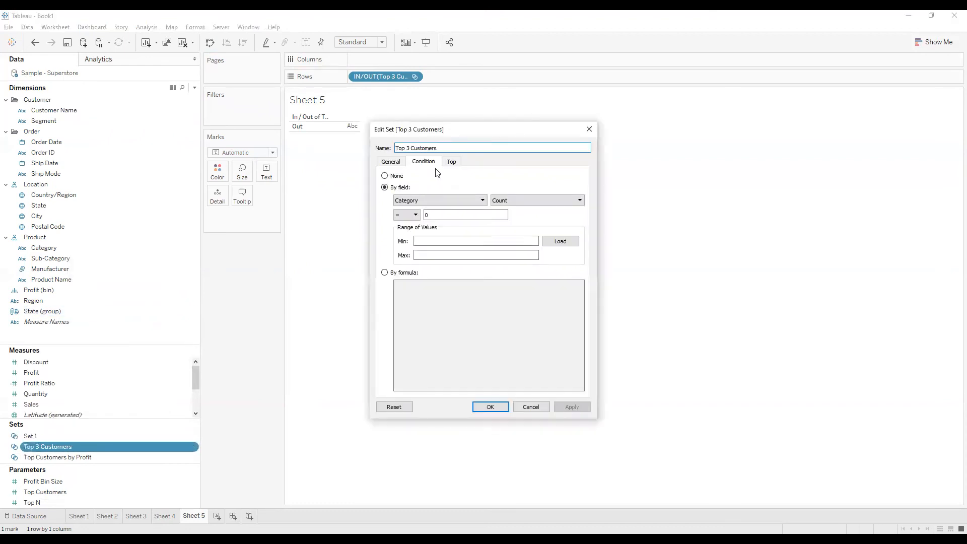
left_click(398, 177)
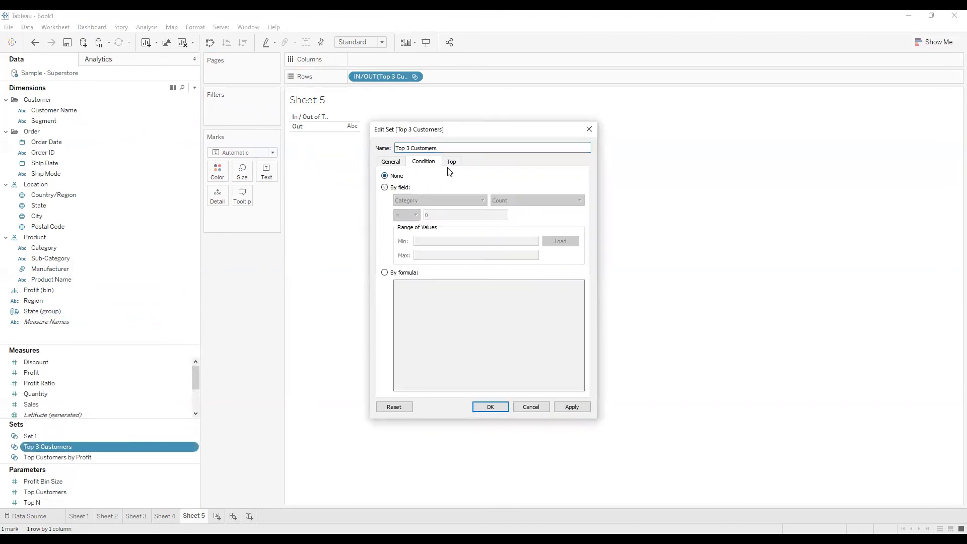
left_click(451, 162)
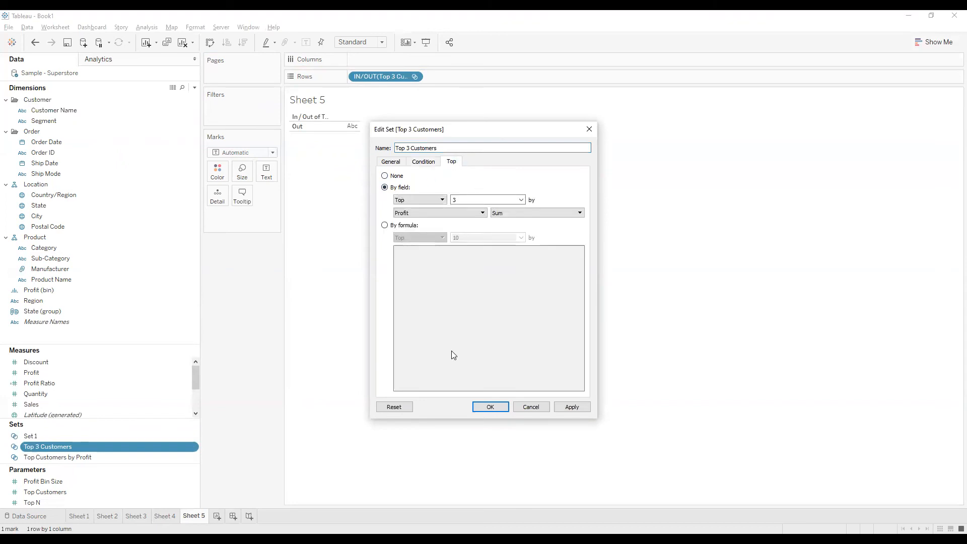
left_click(487, 408)
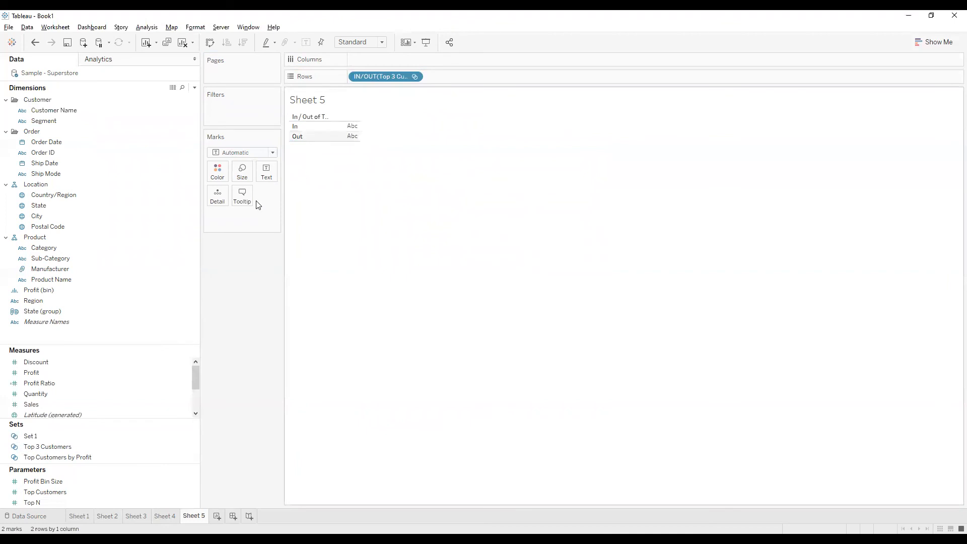
Step: Show Profit as text in the view, list the members of the Top 3 Customers set, and widen the Marks area
left_click_drag(40, 372, 262, 173)
mouse_move(356, 136)
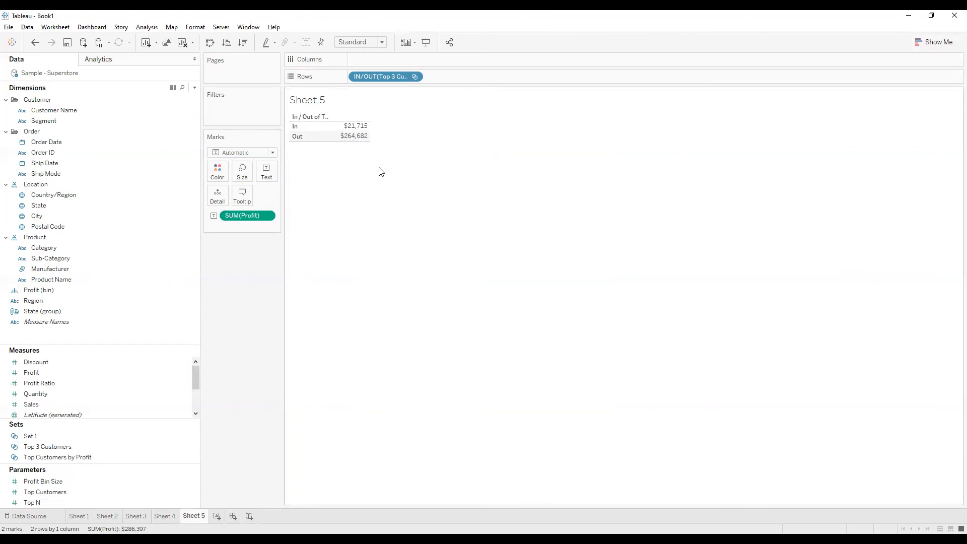
right_click(382, 79)
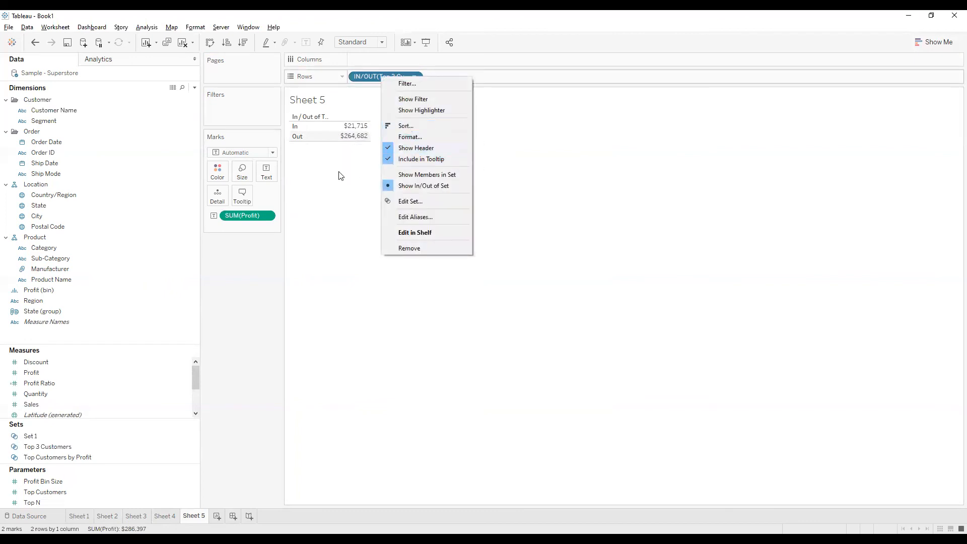
left_click(417, 180)
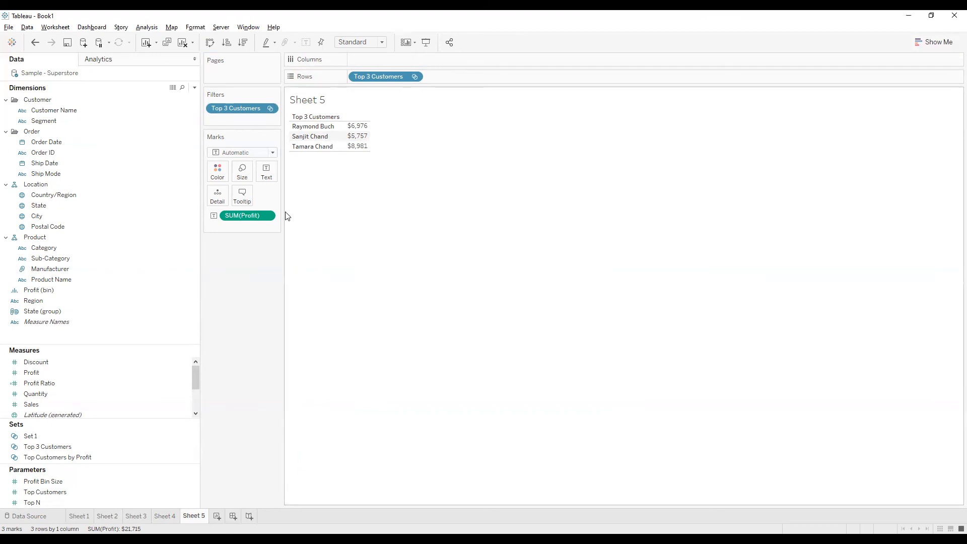
left_click_drag(283, 211, 320, 212)
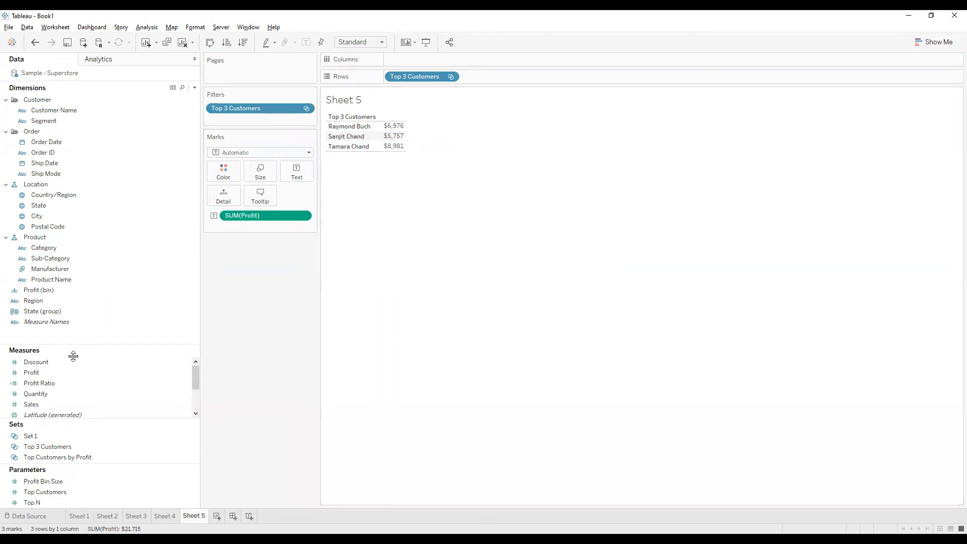
Step: Create a set from Customer Name limited by field to the bottom 3 customers by sum of Profit
right_click(78, 111)
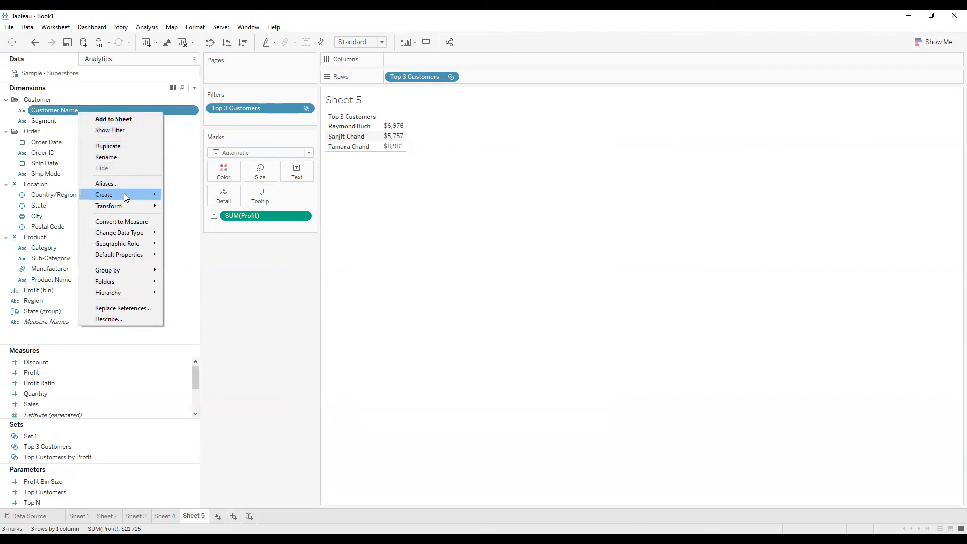
mouse_move(124, 194)
left_click(206, 219)
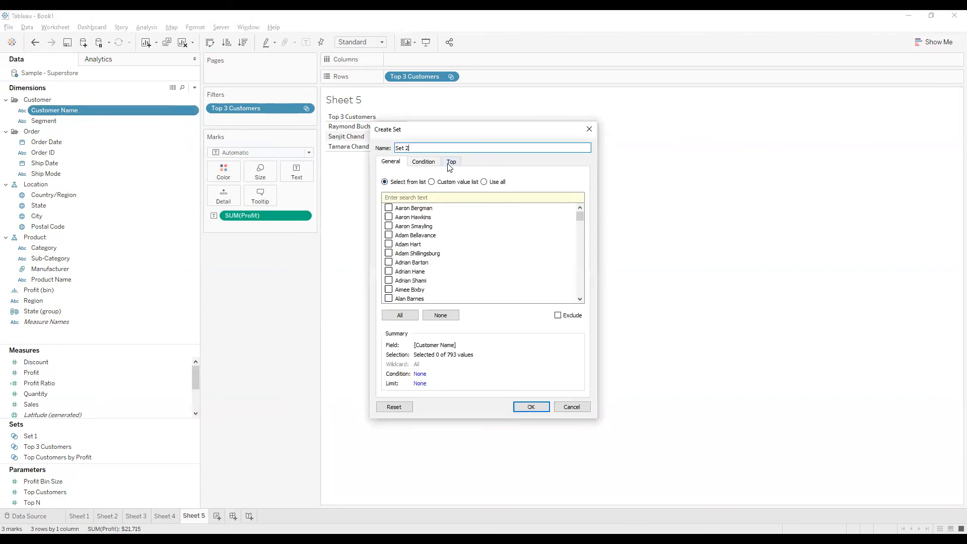
left_click(451, 161)
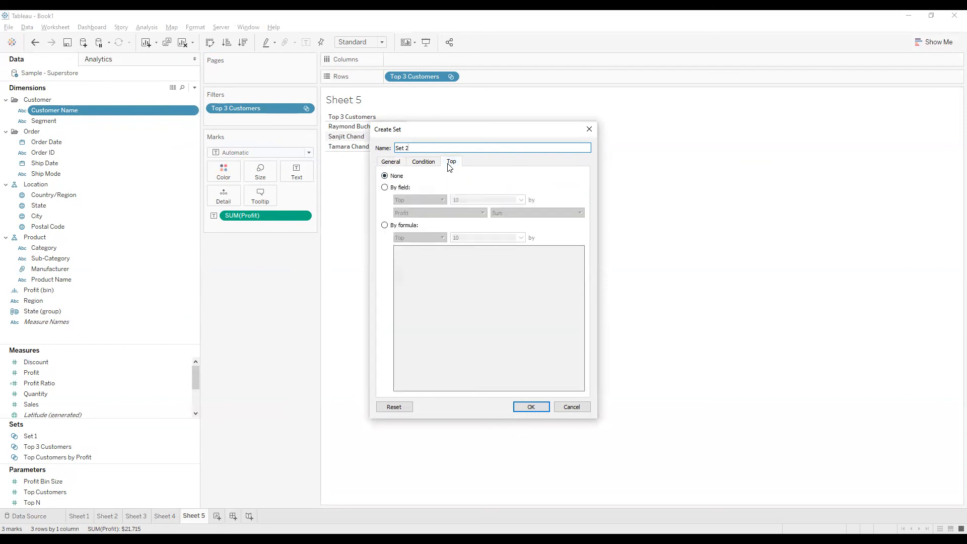
left_click(399, 190)
left_click(415, 200)
left_click(409, 216)
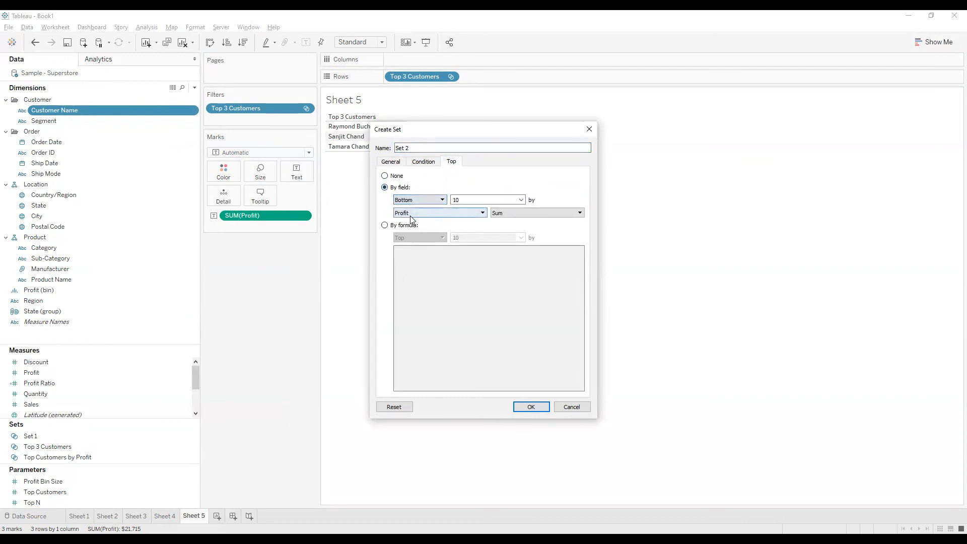
left_click_drag(473, 199, 434, 199)
type("3")
left_click(516, 406)
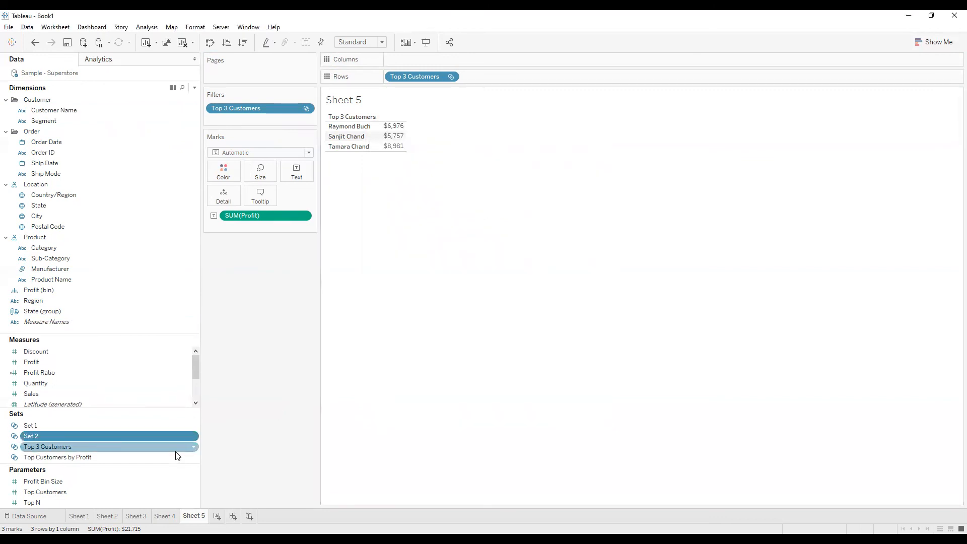
Step: Rename Set 2 as Bottom 3 Customers
right_click(99, 435)
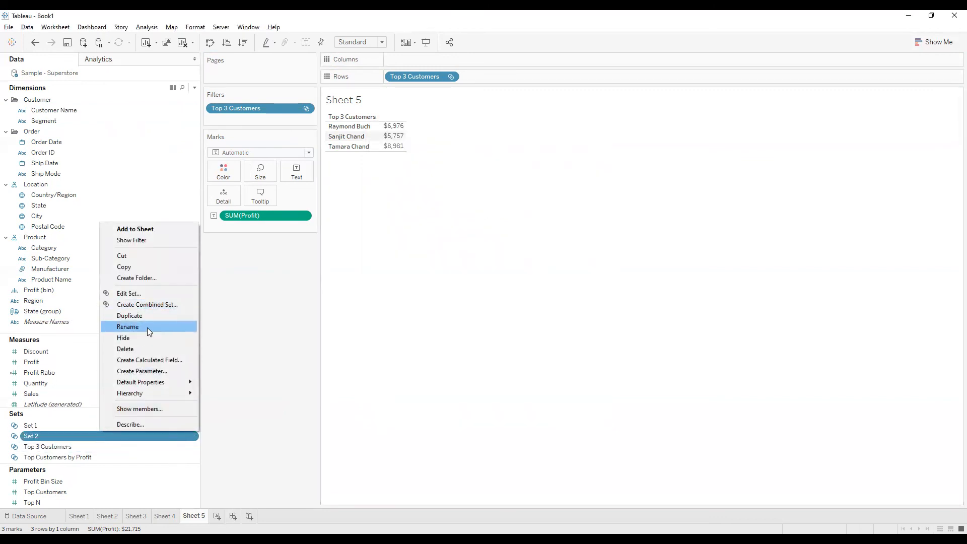
left_click(147, 327)
type("Bottom 3 Customers")
key("Return")
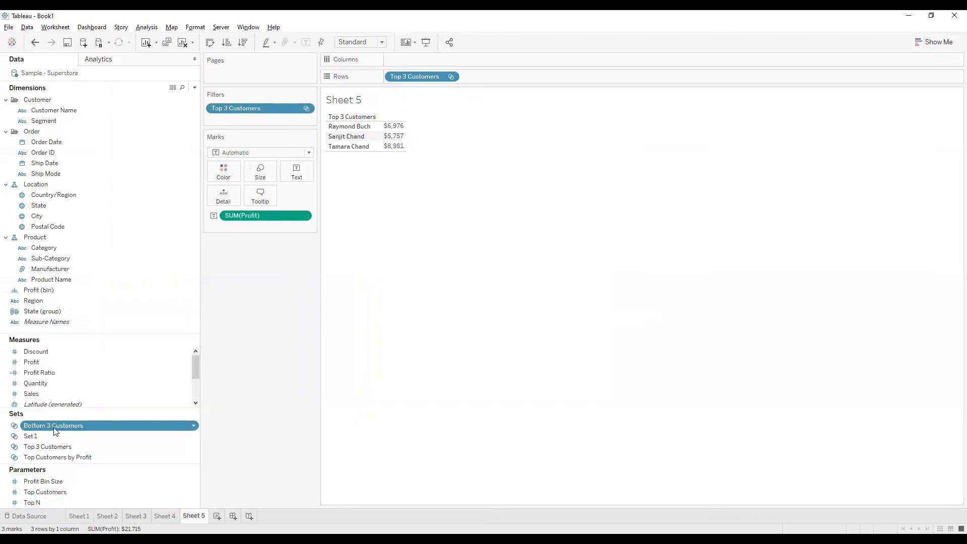
Step: Replace the Top 3 Customers set on Rows with Bottom 3 Customers and remove the Top 3 Customers filter
left_click_drag(55, 430, 543, 78)
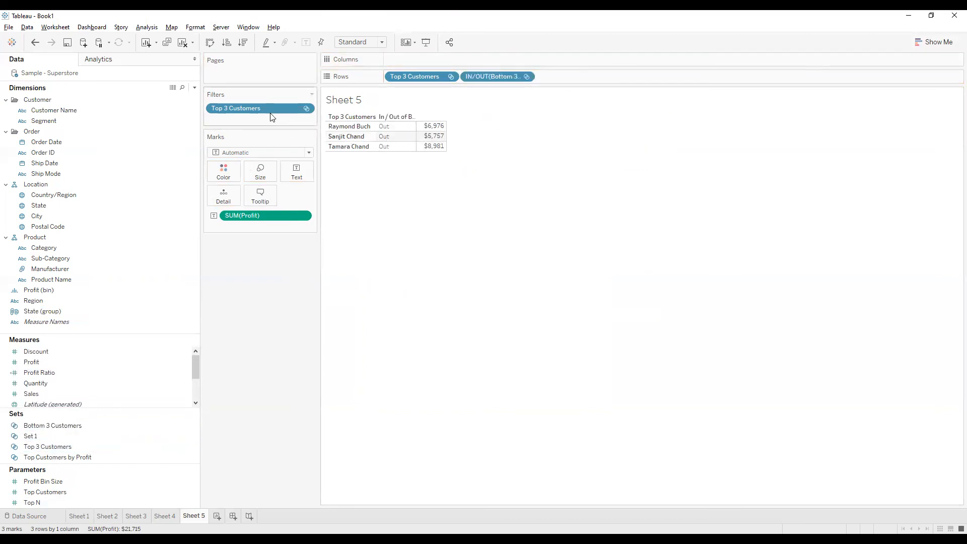
left_click_drag(268, 110, 286, 361)
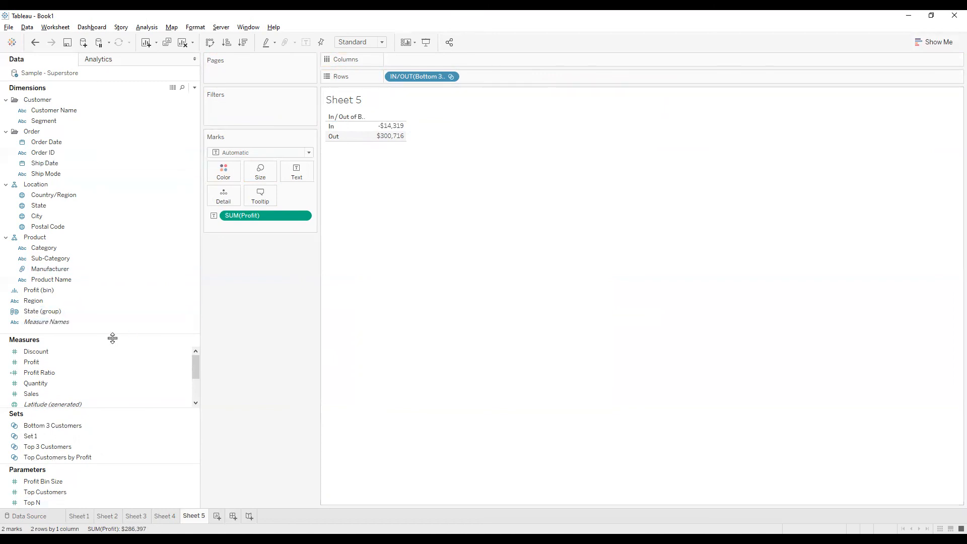
Step: Create a combined set from Bottom 3 Customers and Top 3 Customers that includes all members in both sets
left_click_drag(112, 337, 108, 243)
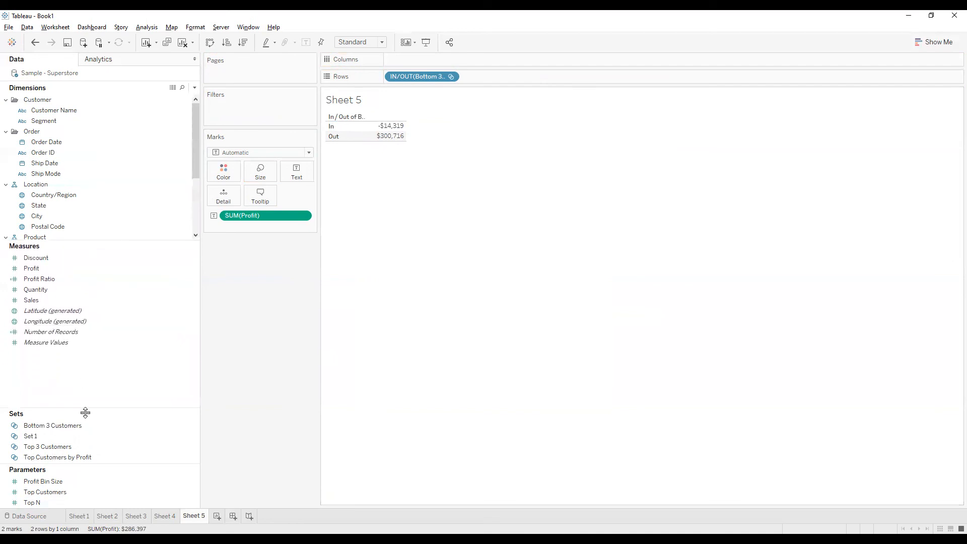
left_click_drag(80, 406, 106, 314)
left_click(58, 354)
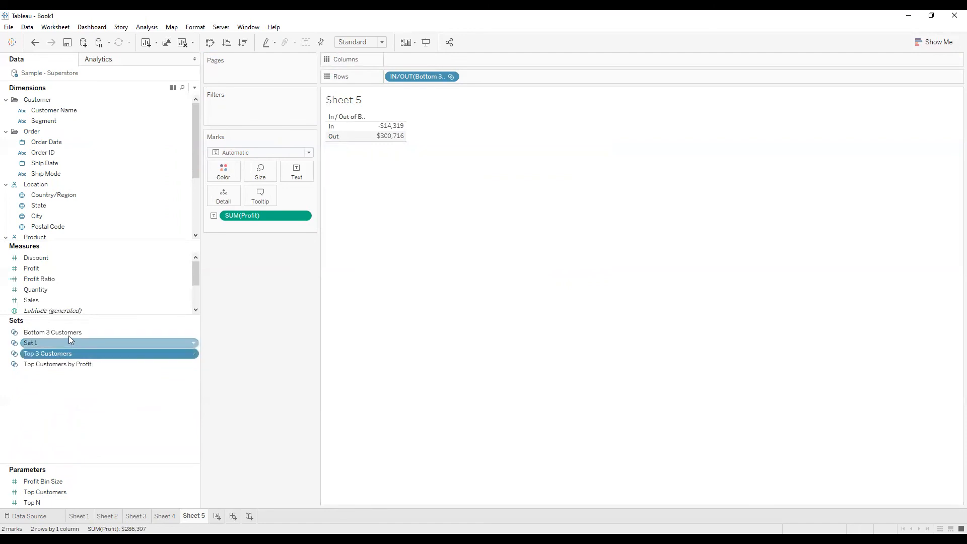
left_click(66, 334, "ctrl")
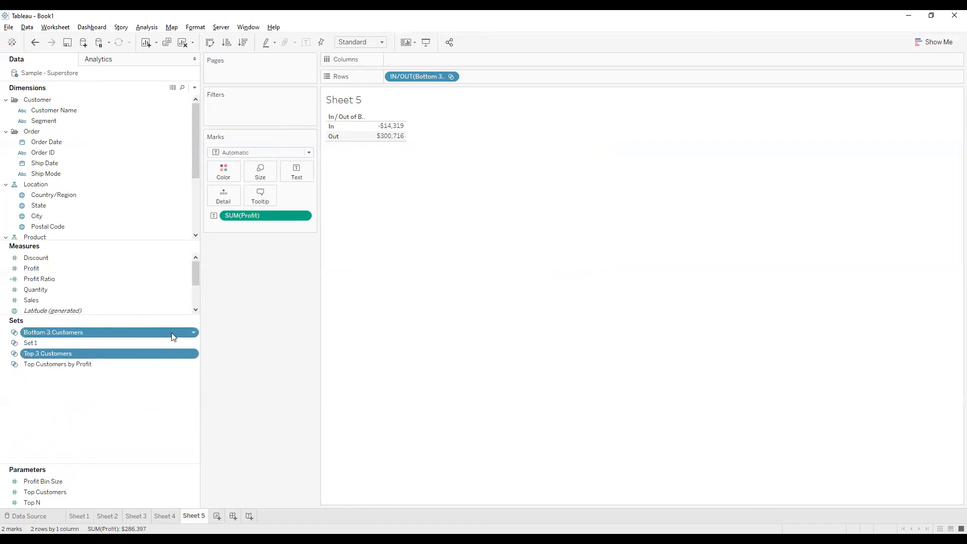
right_click(144, 355)
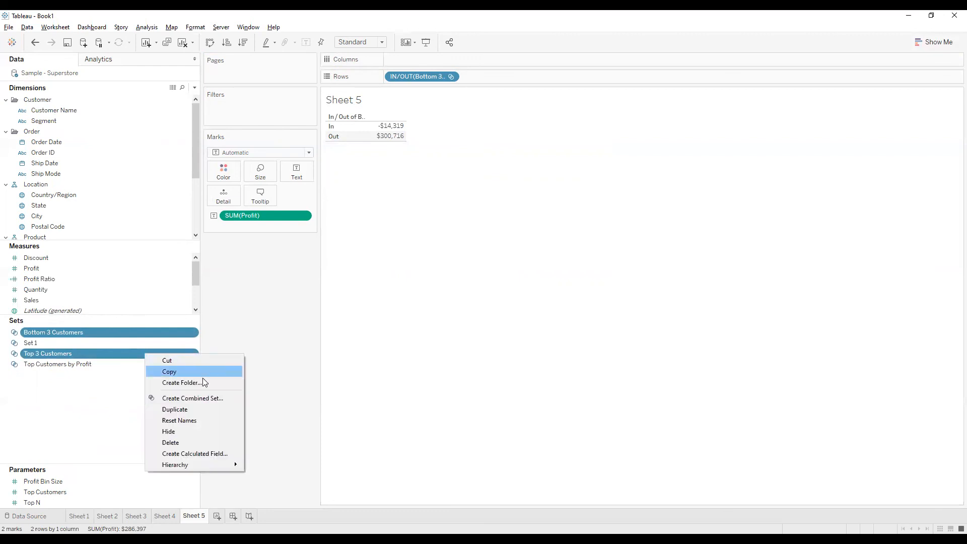
left_click(200, 399)
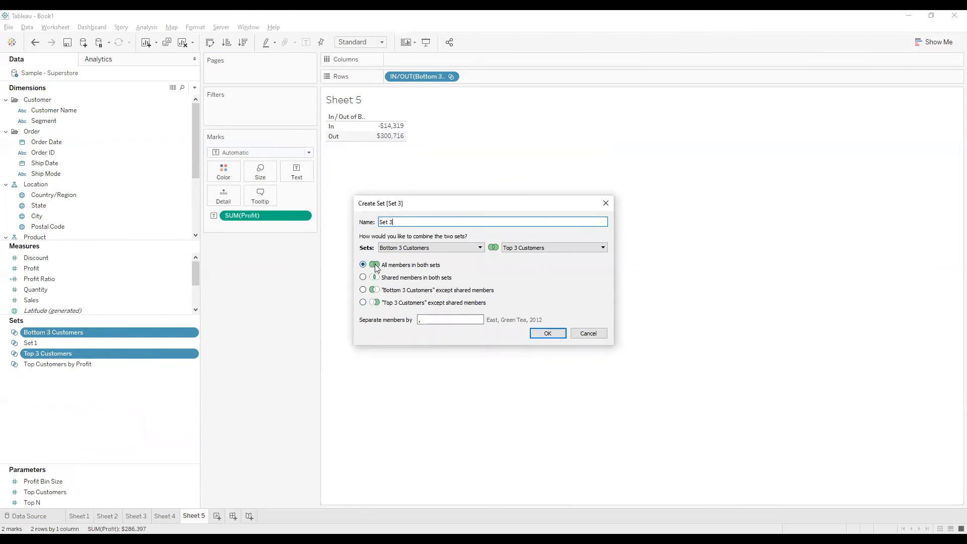
left_click(405, 280)
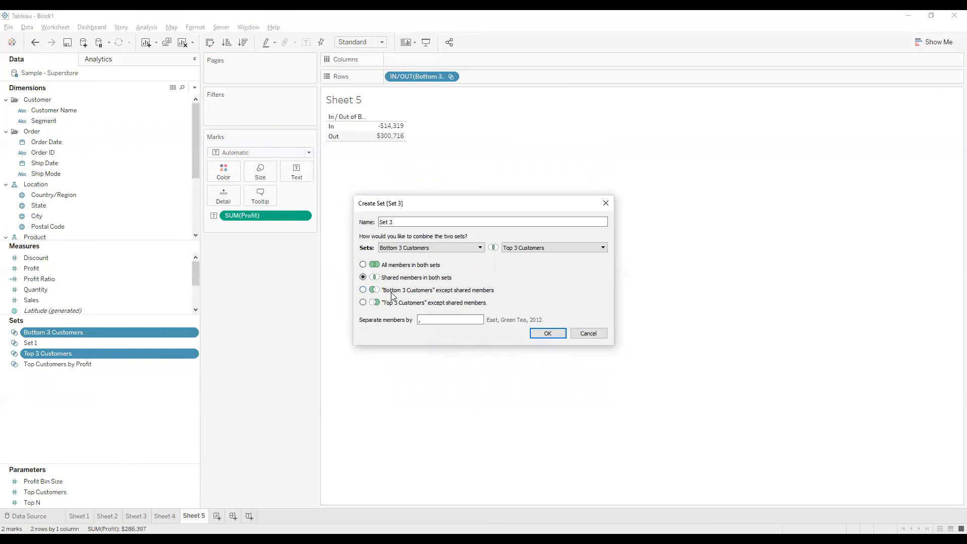
left_click(392, 293)
left_click(409, 306)
left_click(364, 265)
left_click(547, 333)
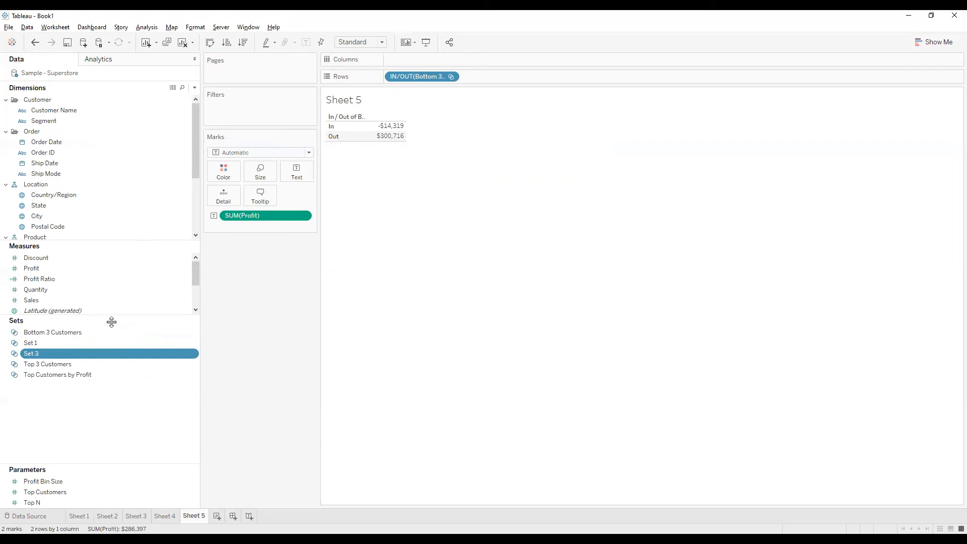
Step: Rename the combined set Set 3 as Top and Bottom 3 customers
left_click_drag(111, 318, 104, 354)
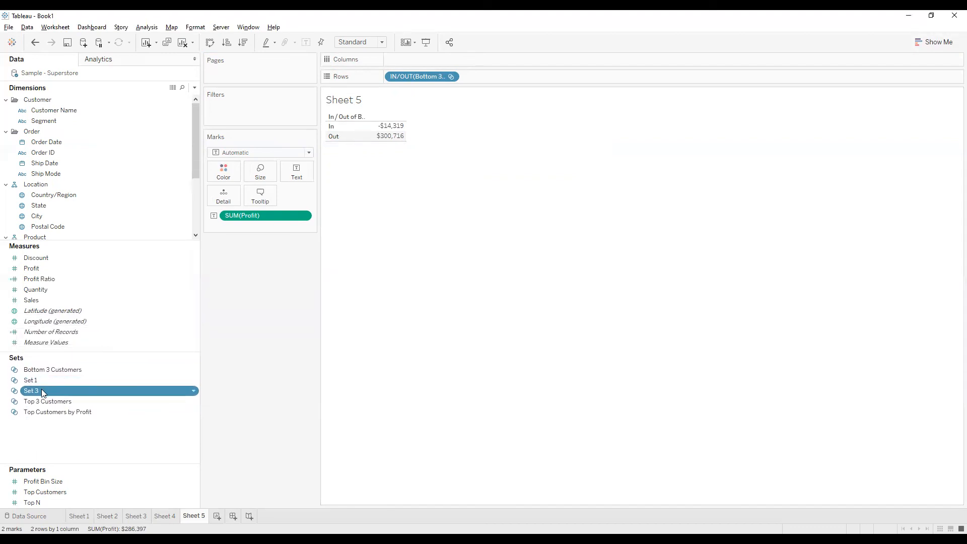
right_click(42, 391)
left_click(78, 265)
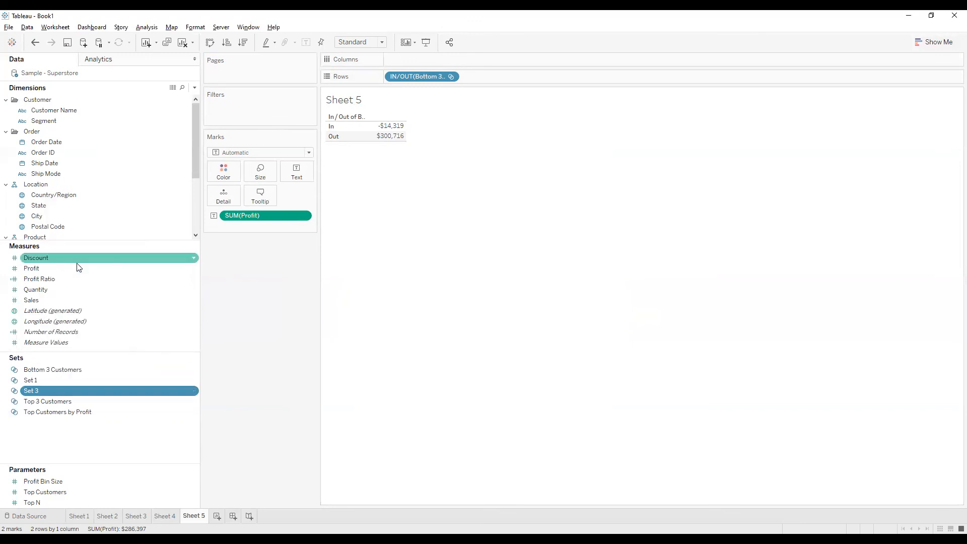
left_click(404, 221)
key("BackSpace")
key("BackSpace")
key("BackSpace")
key("BackSpace")
key("BackSpace")
type("Top and Bottom ")
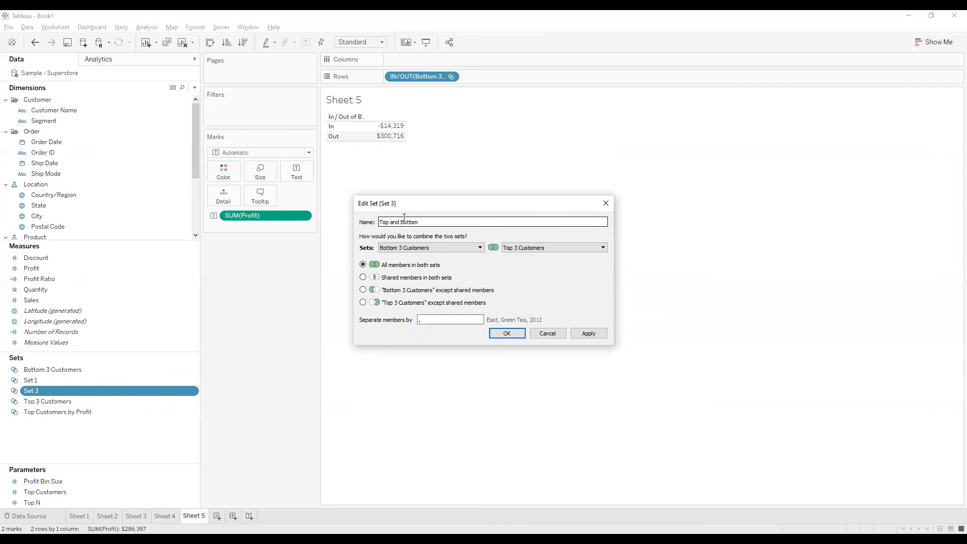
type("3 customers")
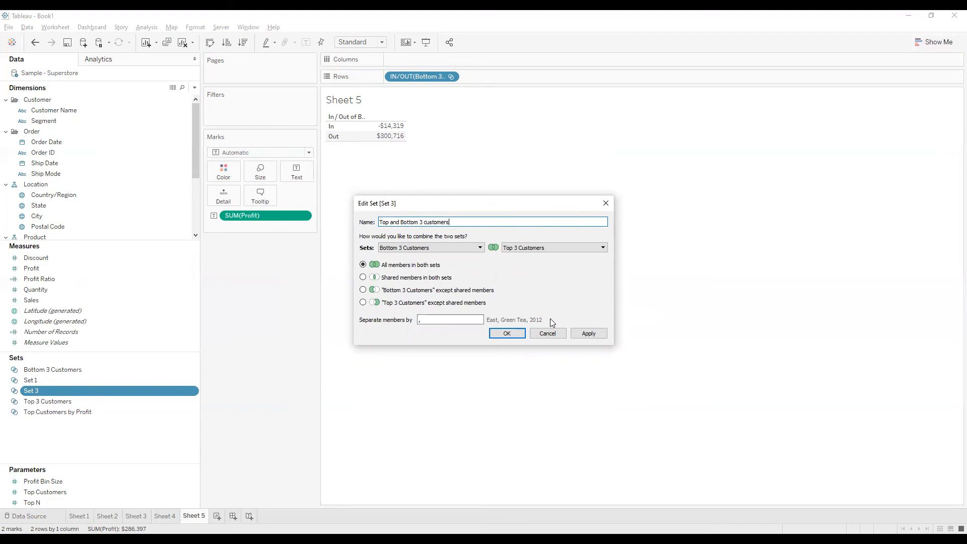
left_click(511, 333)
Step: Replace Bottom 3 Customers on Rows with the Top and Bottom 3 customers set and show its members
left_click_drag(62, 401, 476, 79)
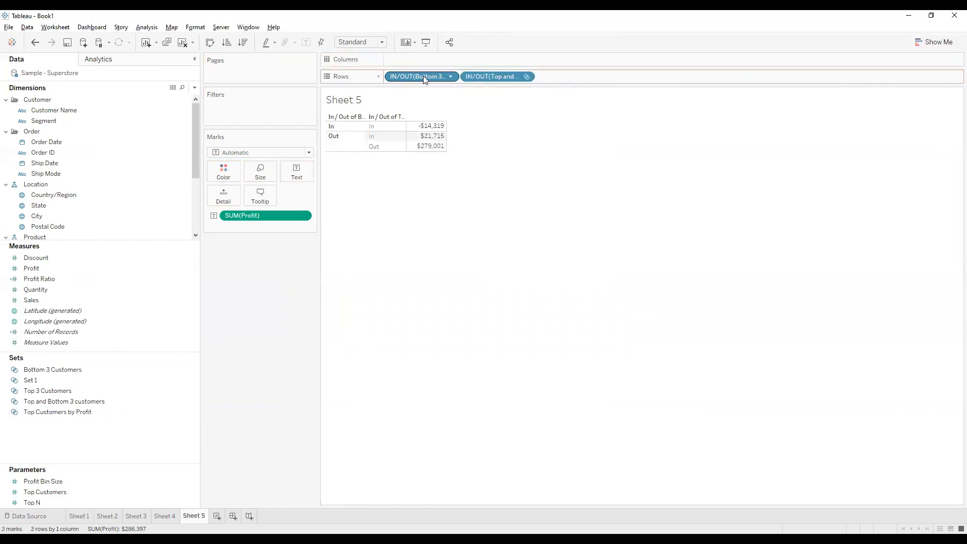
left_click_drag(352, 201, 302, 280)
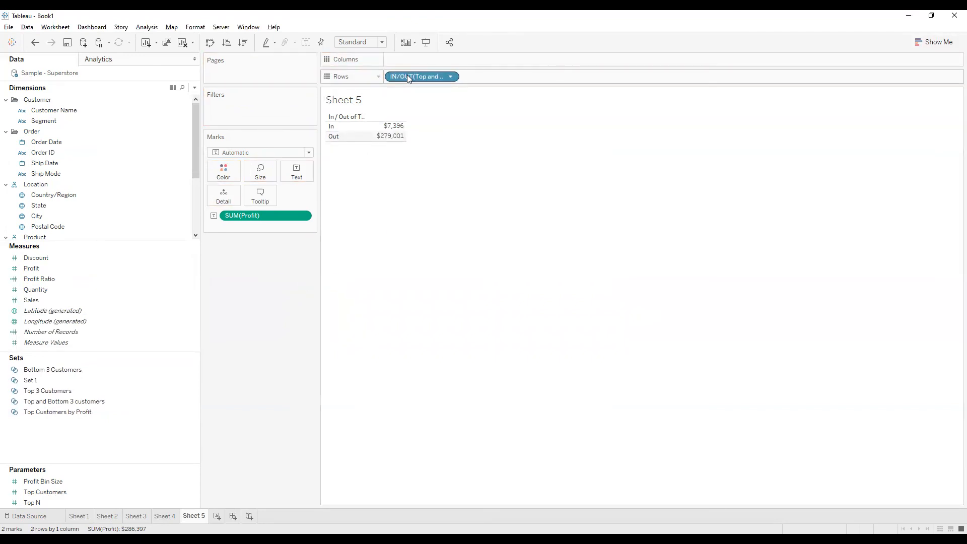
right_click(407, 76)
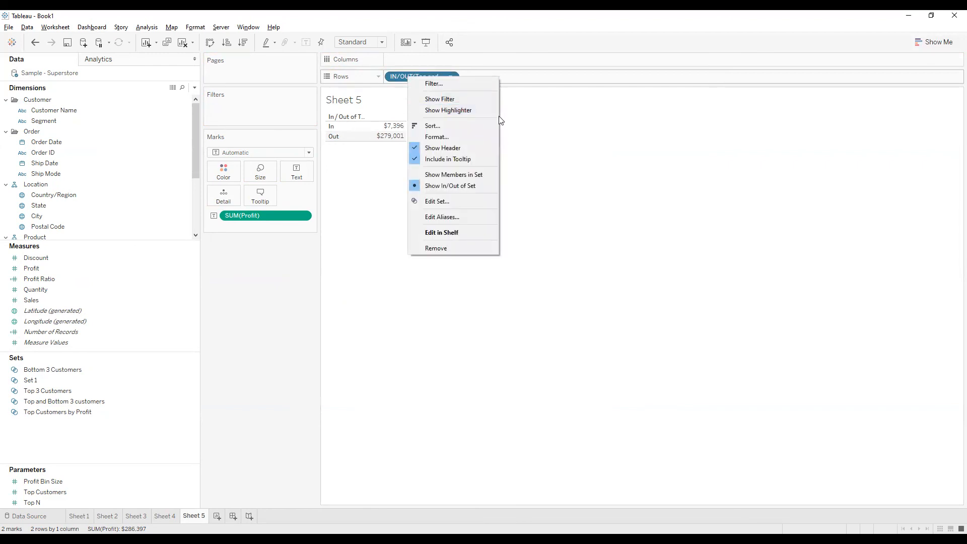
left_click(455, 175)
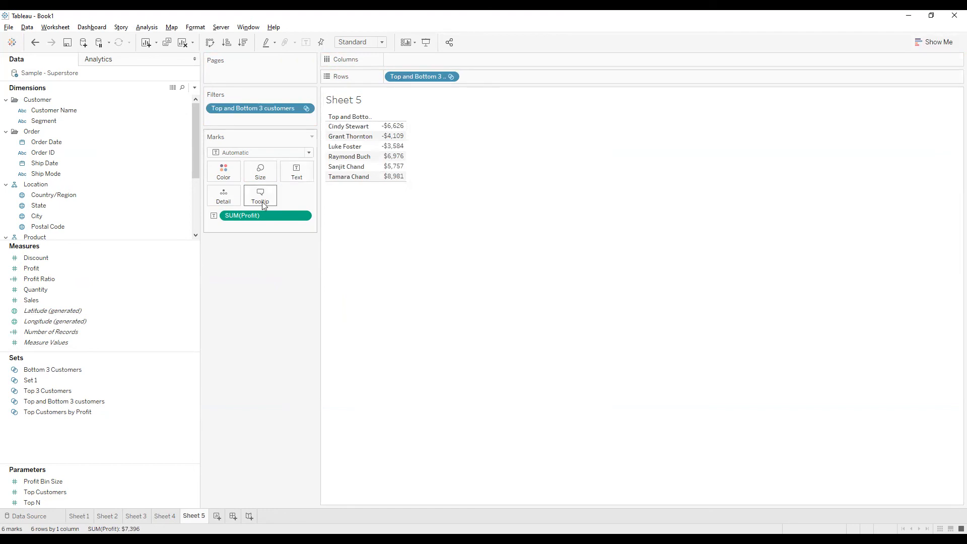
Step: Move SUM(Profit) from the Marks card to Columns to make a bar chart and turn on mark labels
left_click_drag(250, 213, 412, 61)
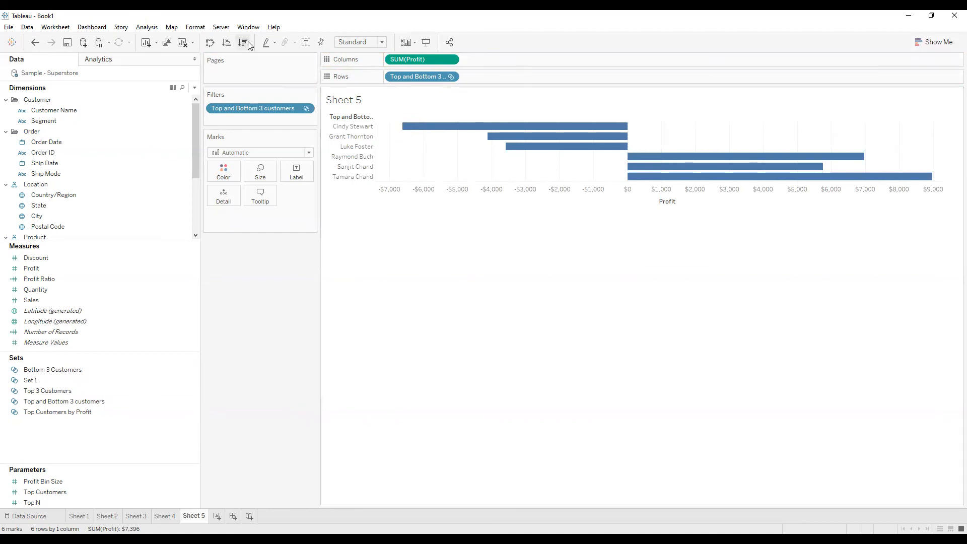
left_click(305, 41)
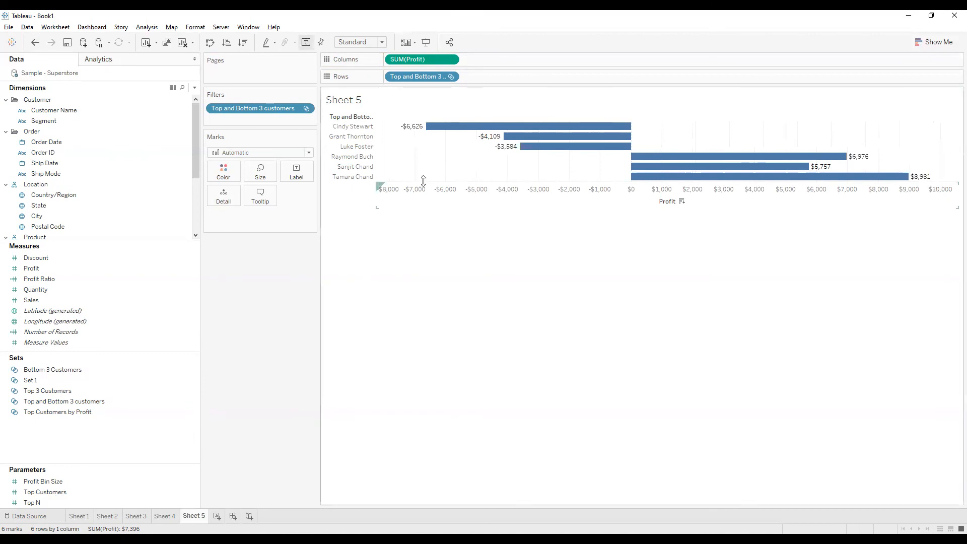
Step: Sort the customer bars by Profit in ascending order, and switch the sort to descending
right_click(417, 76)
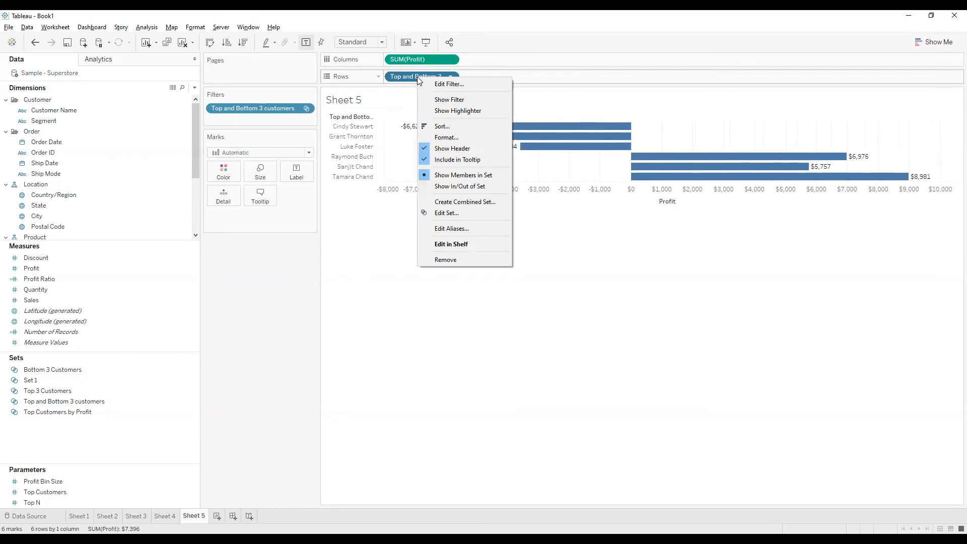
left_click(225, 43)
left_click(225, 43)
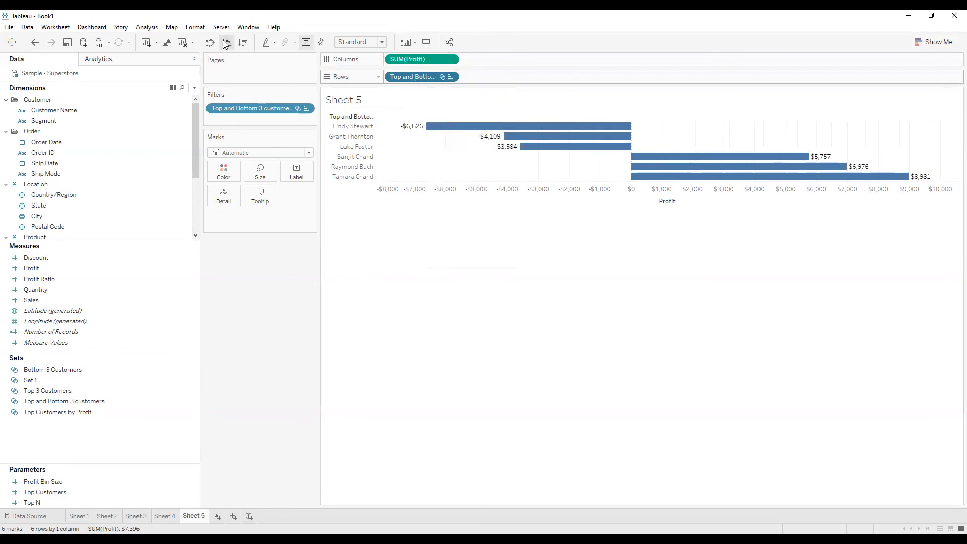
left_click(249, 42)
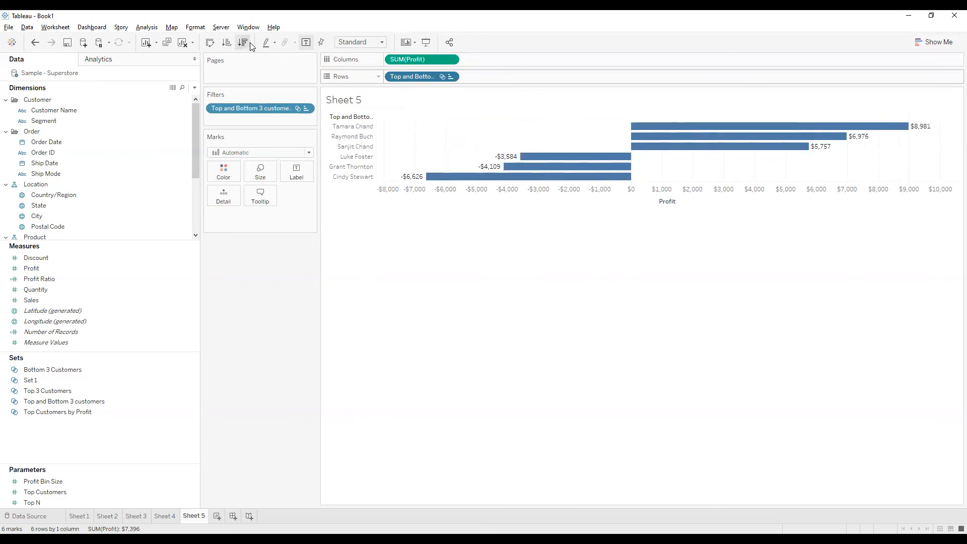